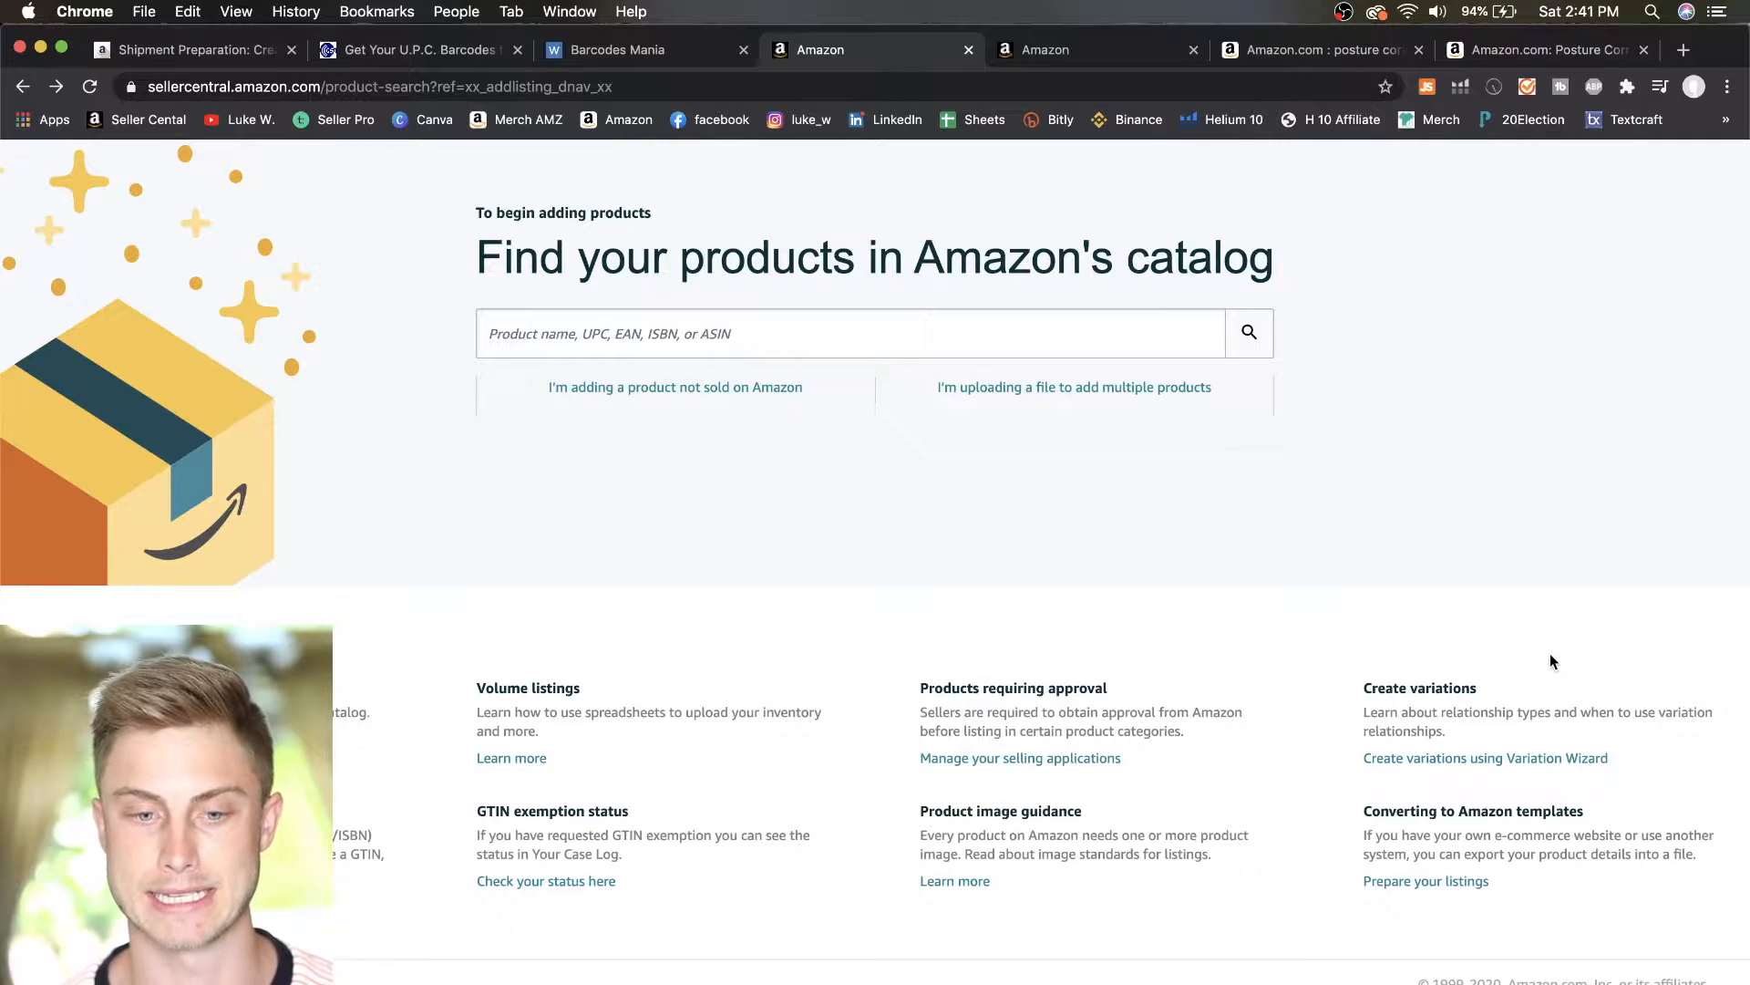
Bring up the product category selection page for adding a product not sold on Amazon
scroll(584, 530, "up", 3)
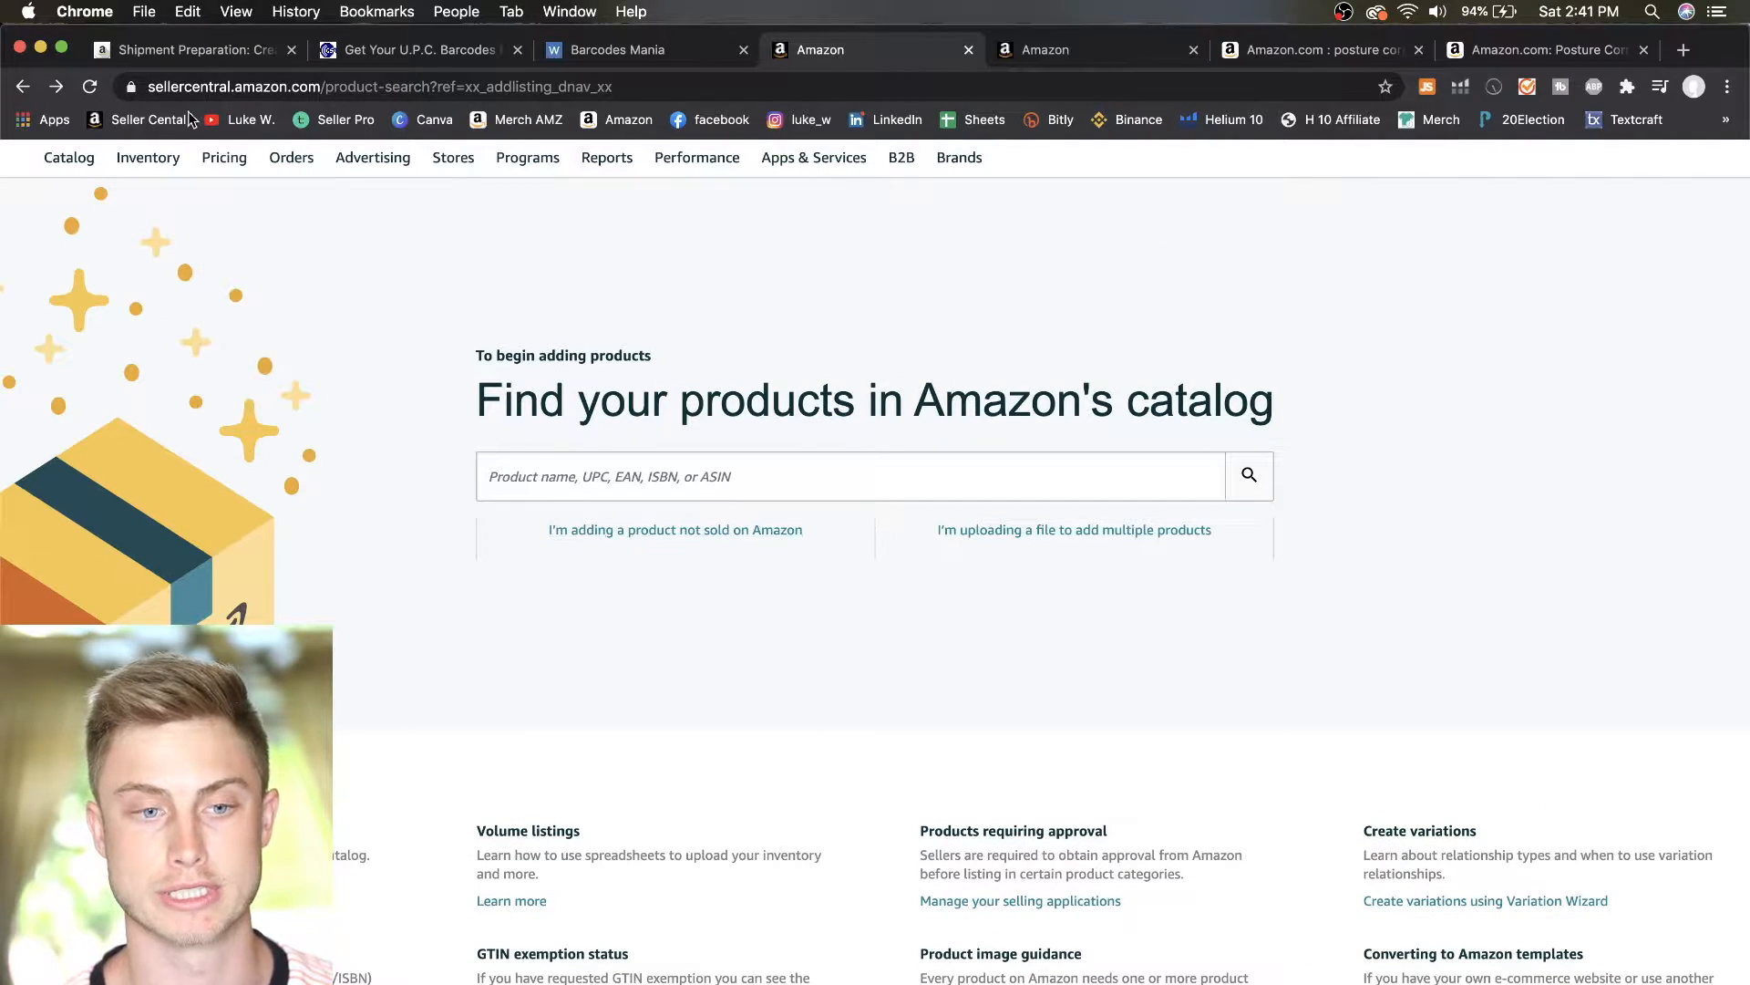
mouse_move(156, 161)
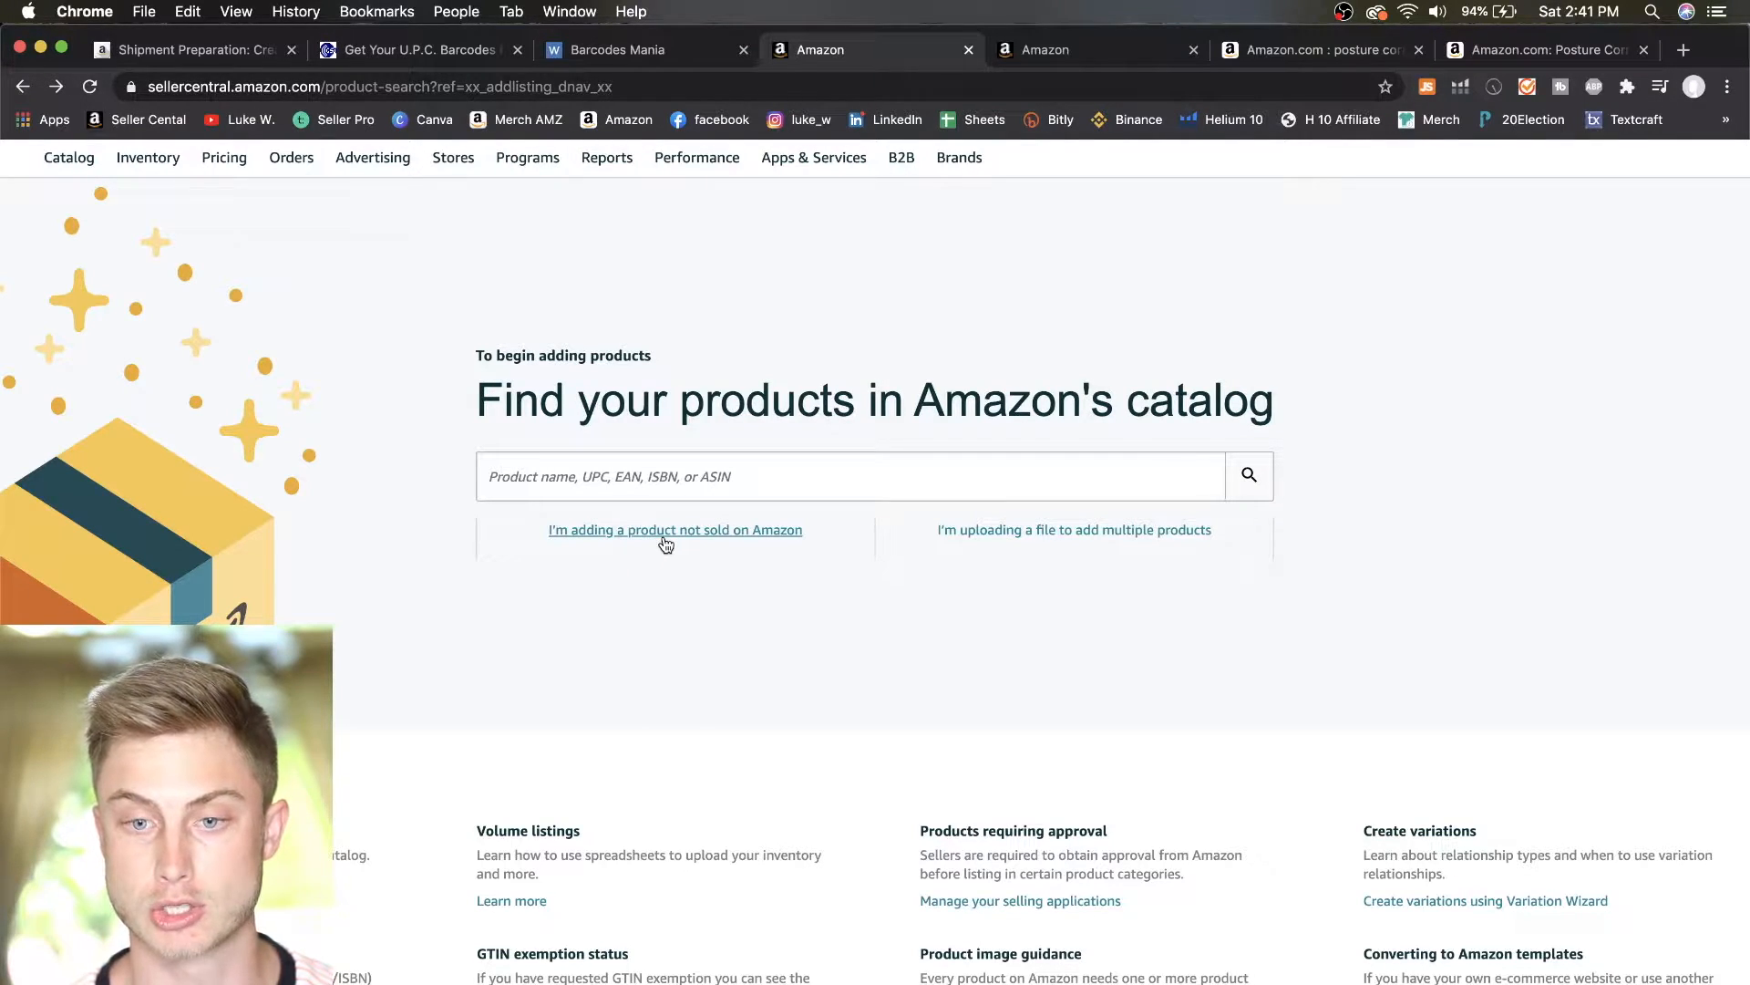
left_click(1097, 59)
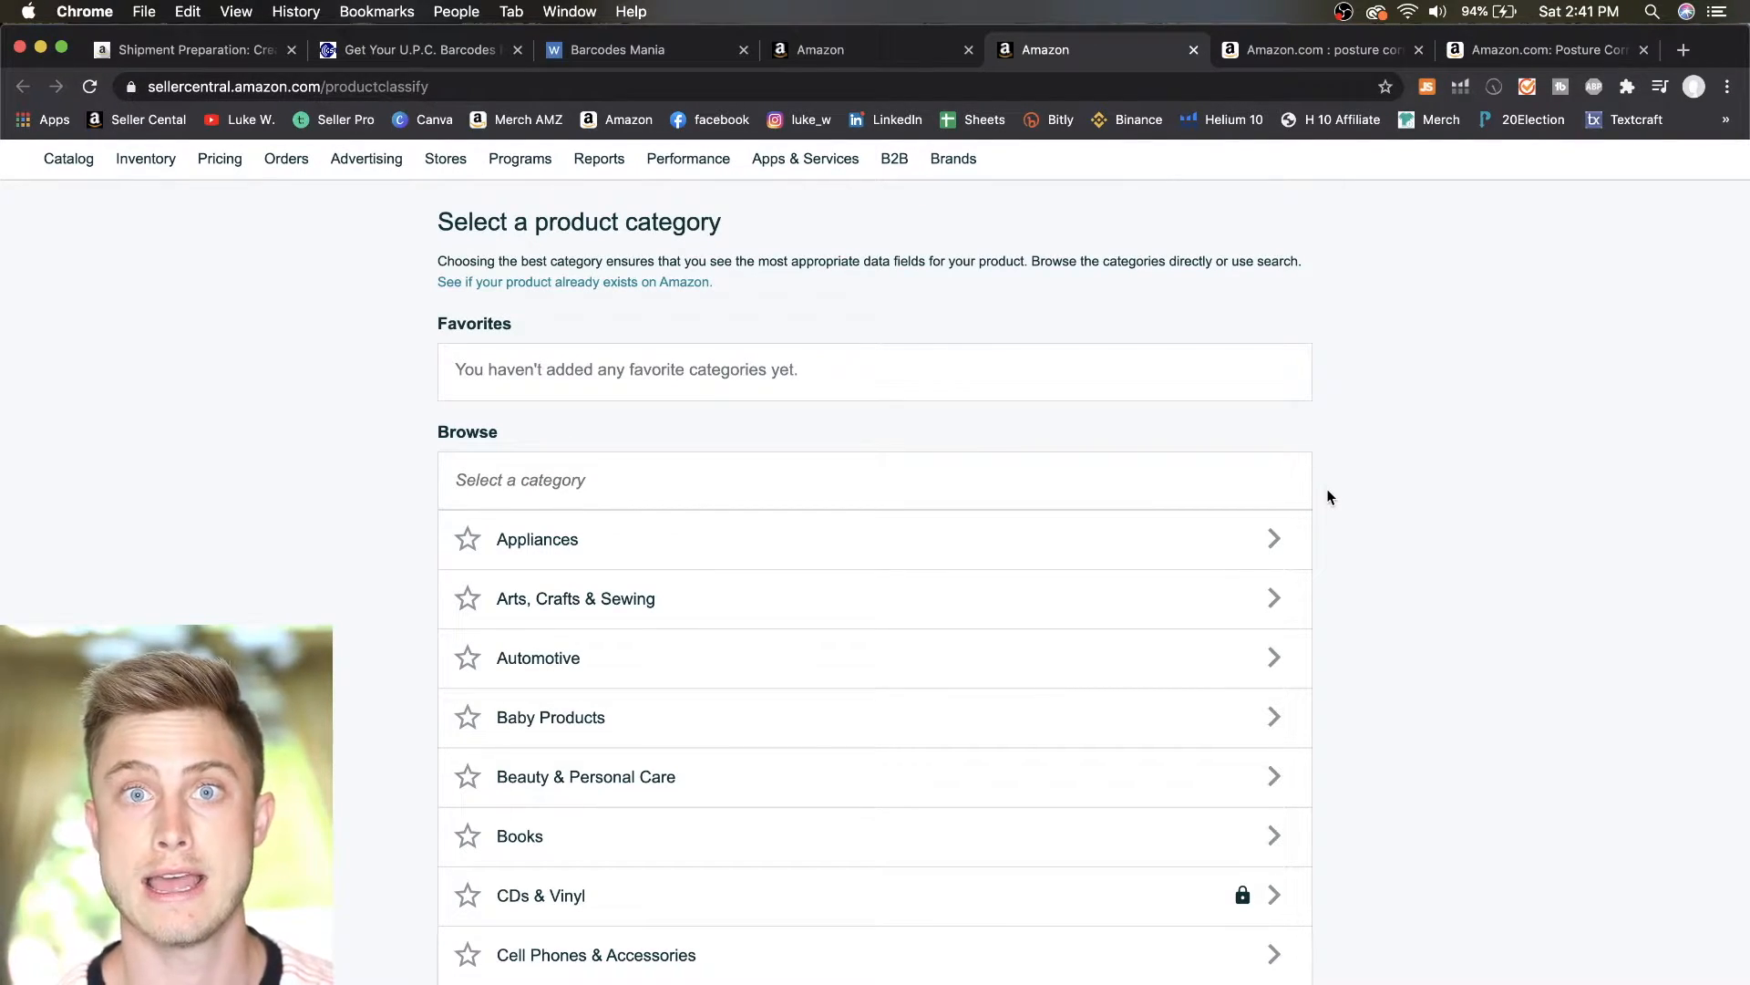
scroll(1328, 497, "down", 2)
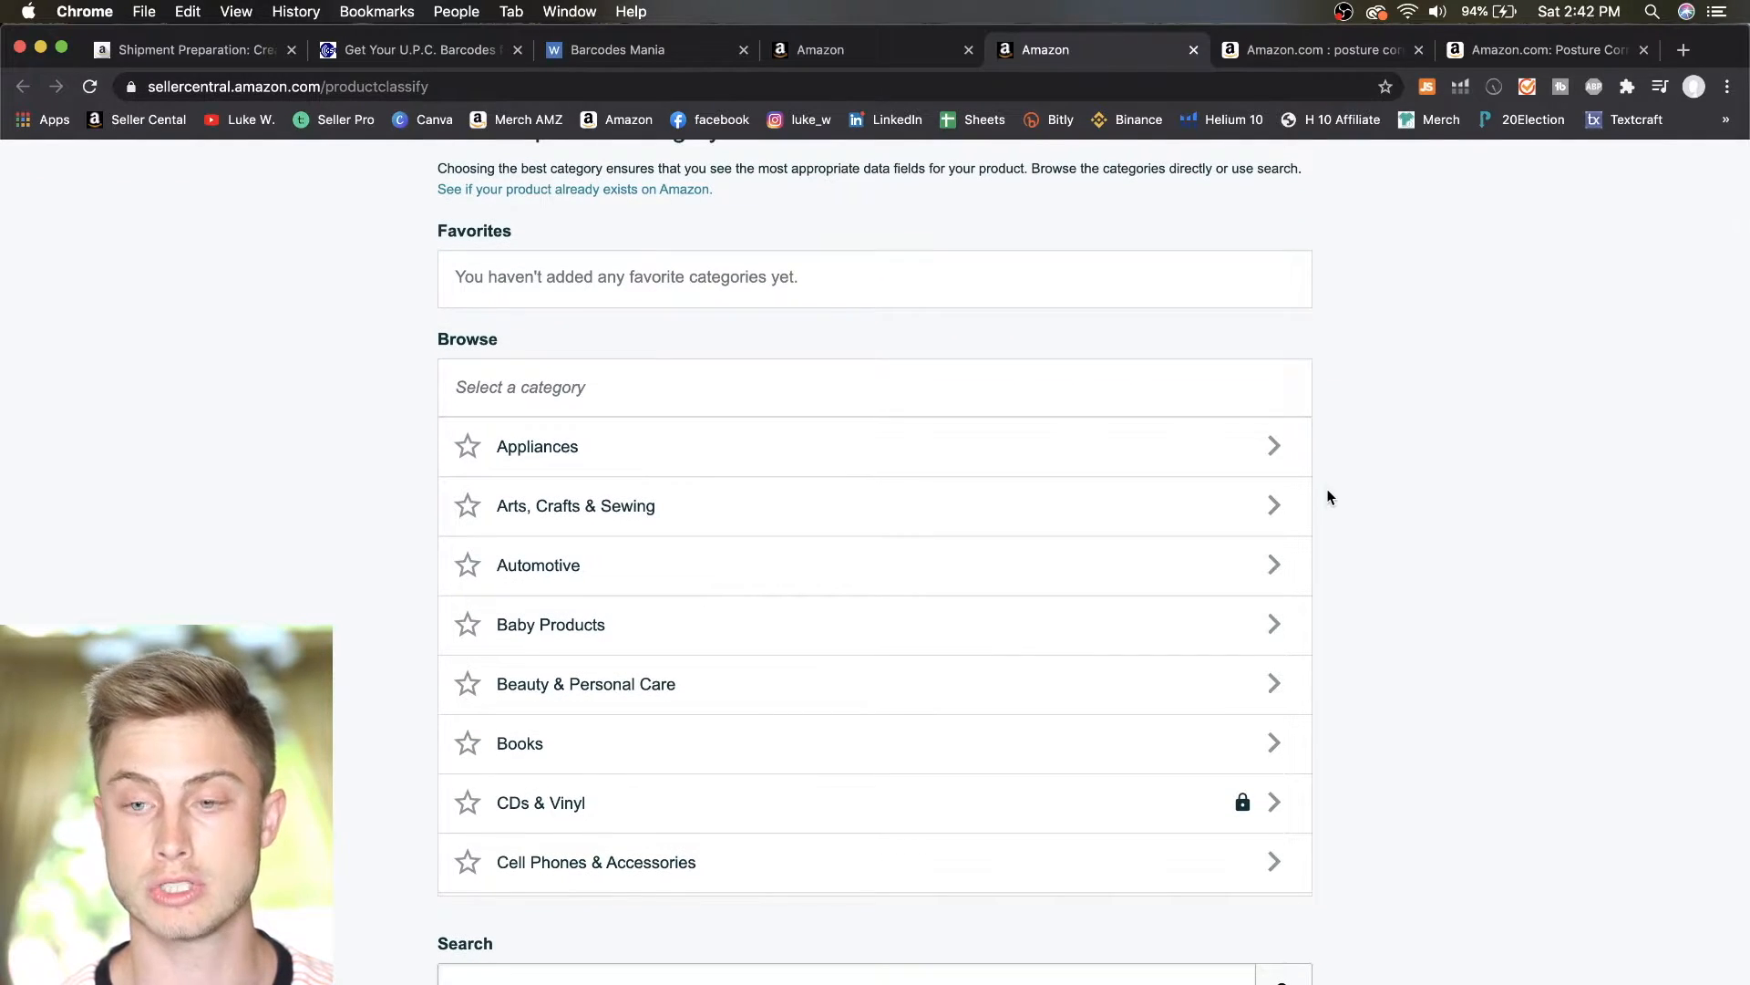
Review the Amazon search results for posture corrector and examine the Truweo listing's sales in the Xray product research data
left_click(1337, 51)
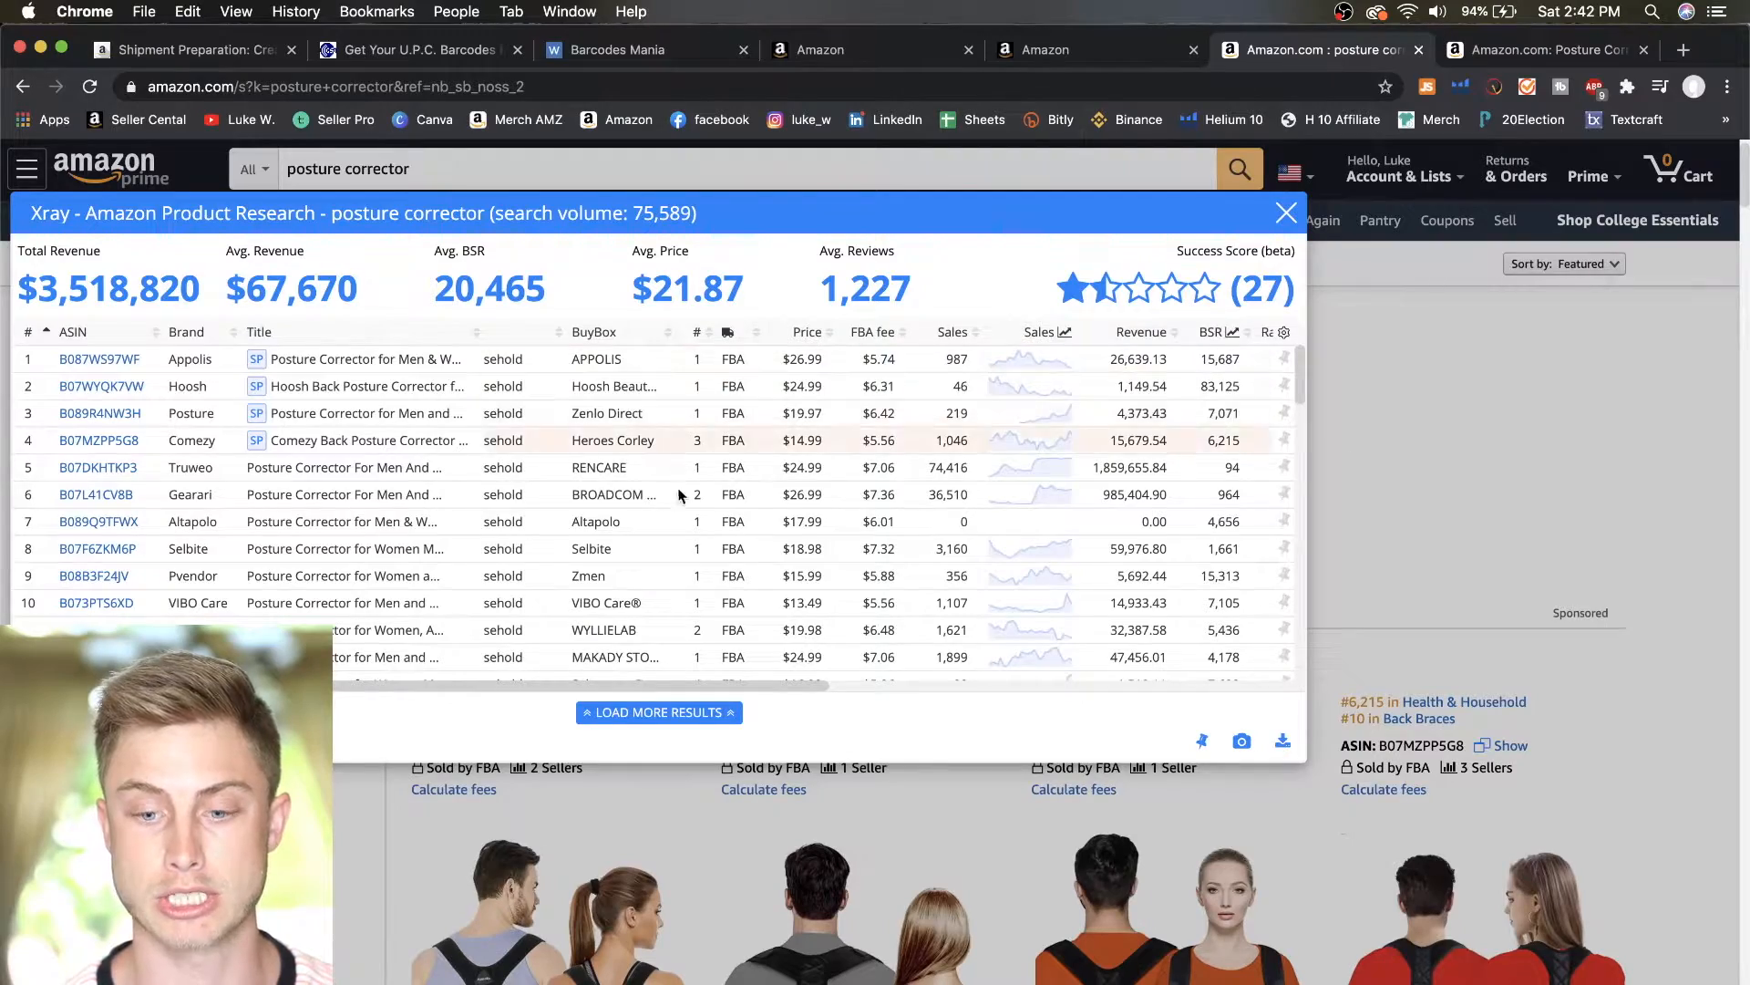
left_click(1283, 215)
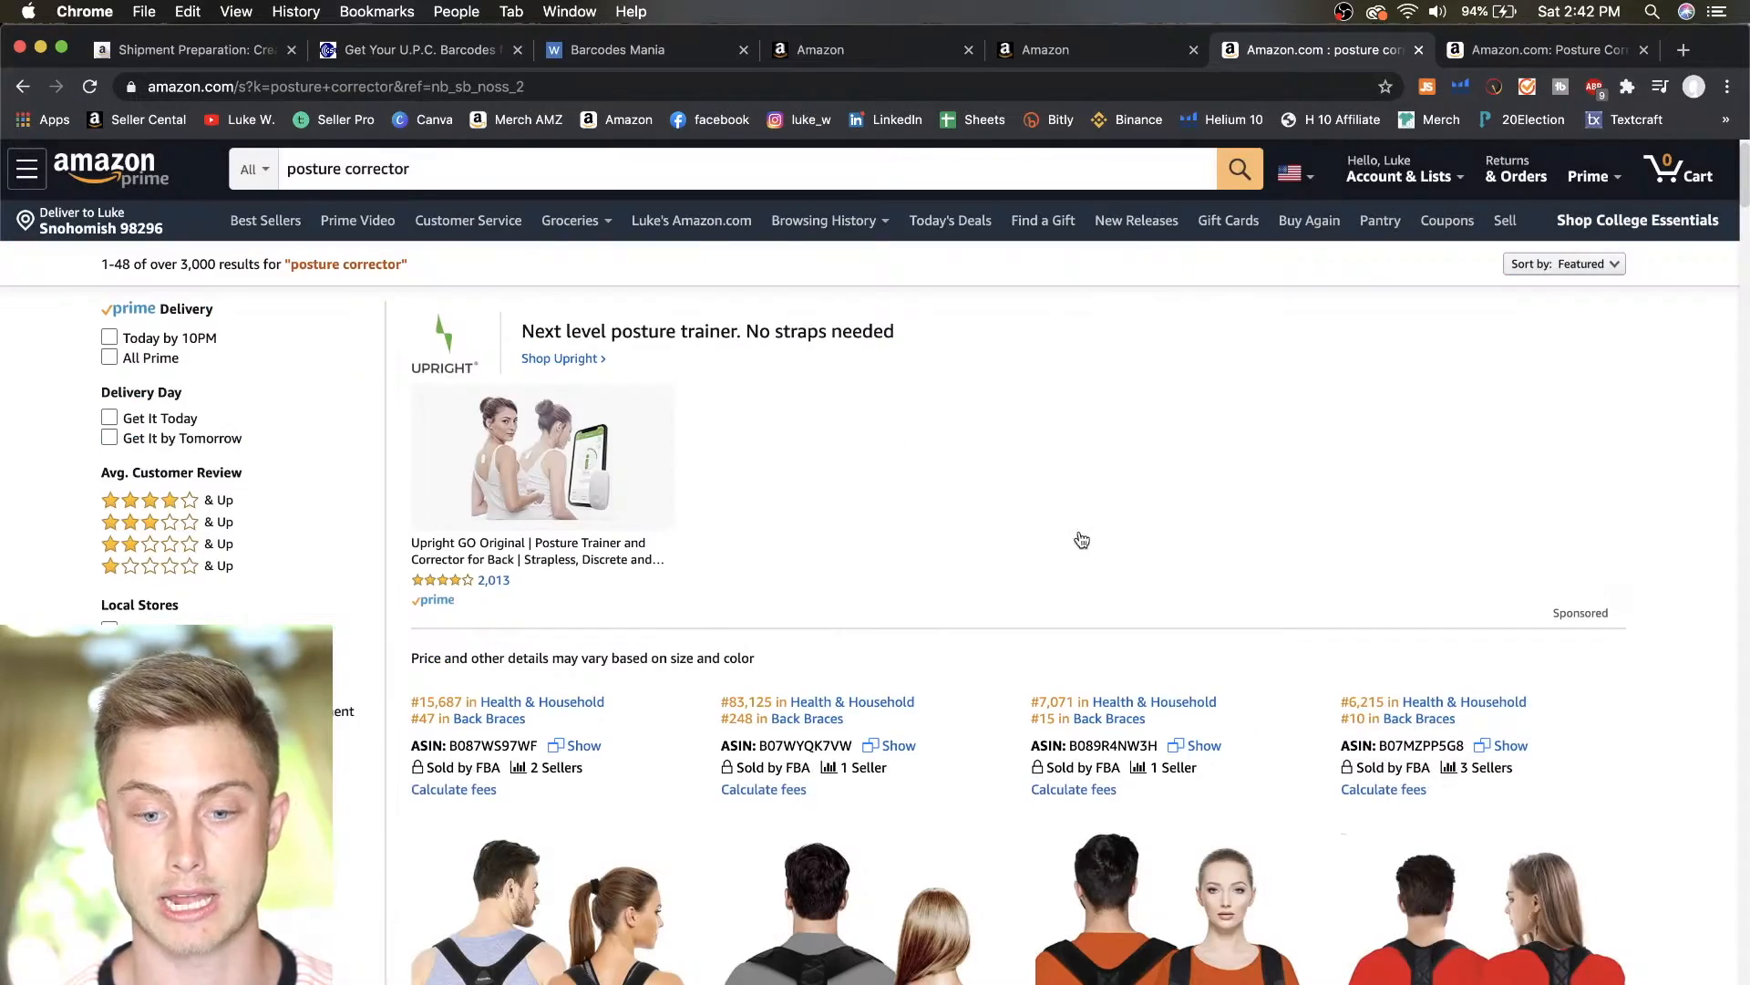
scroll(1079, 535, "down", 5)
scroll(1082, 538, "up", 3)
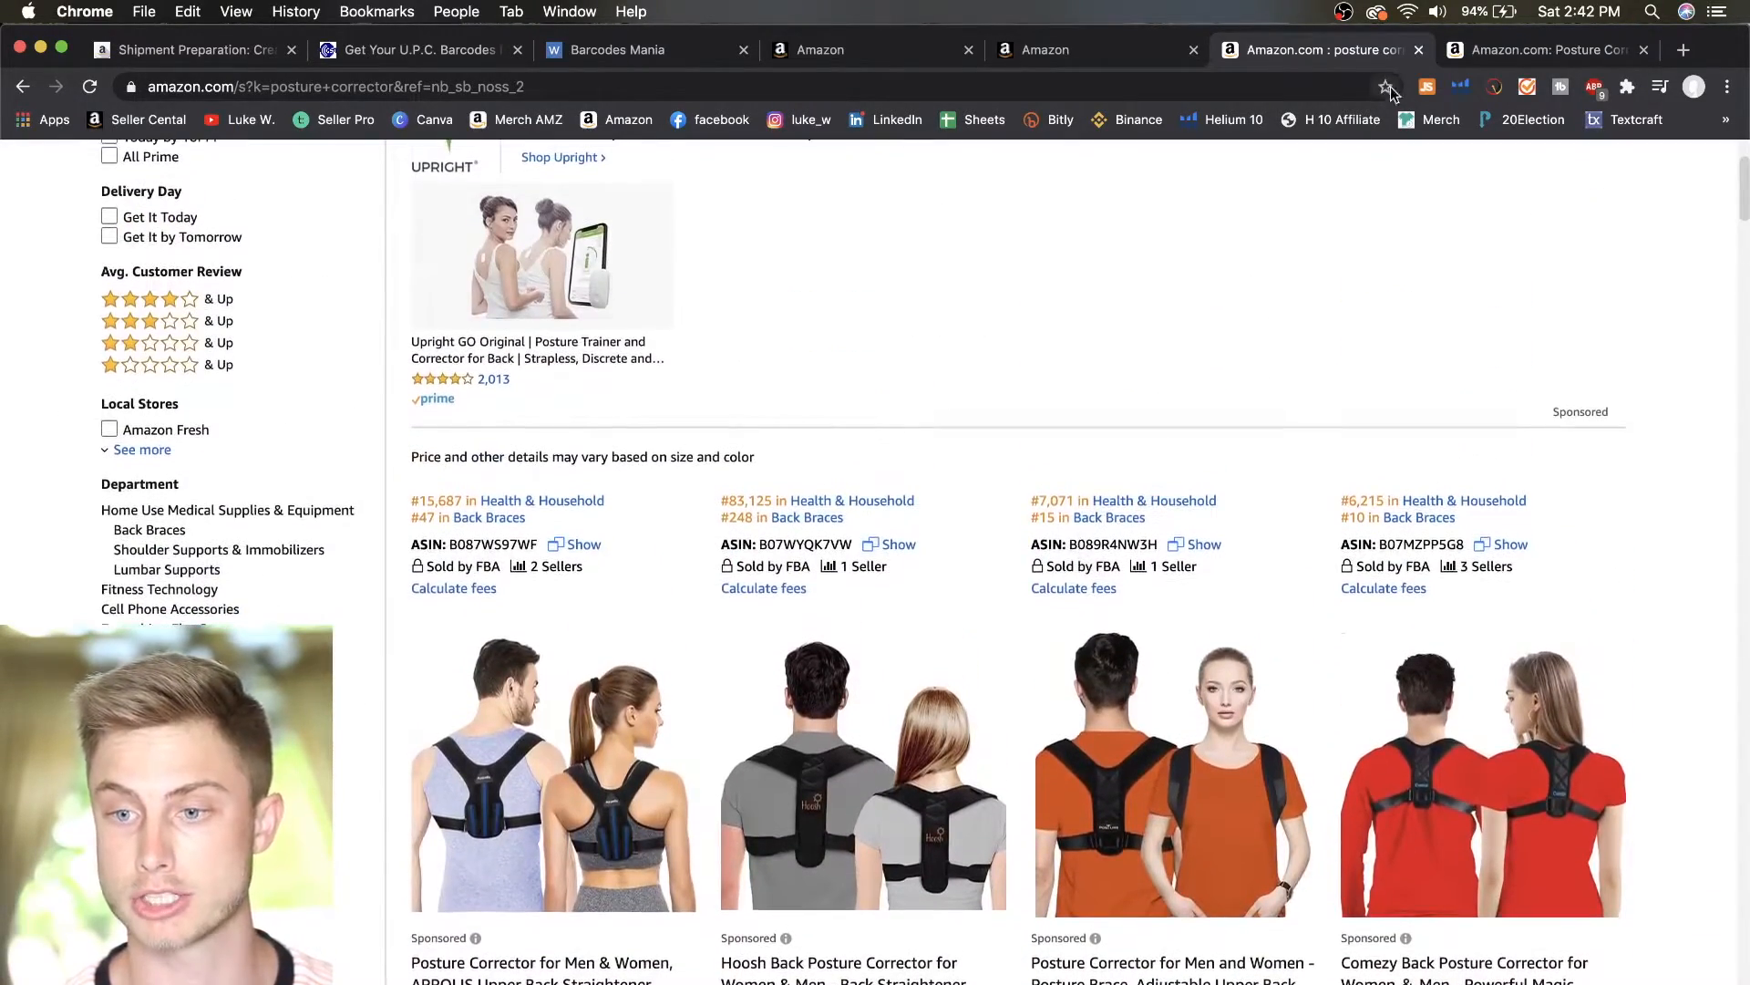
left_click(1461, 87)
left_click(1238, 212)
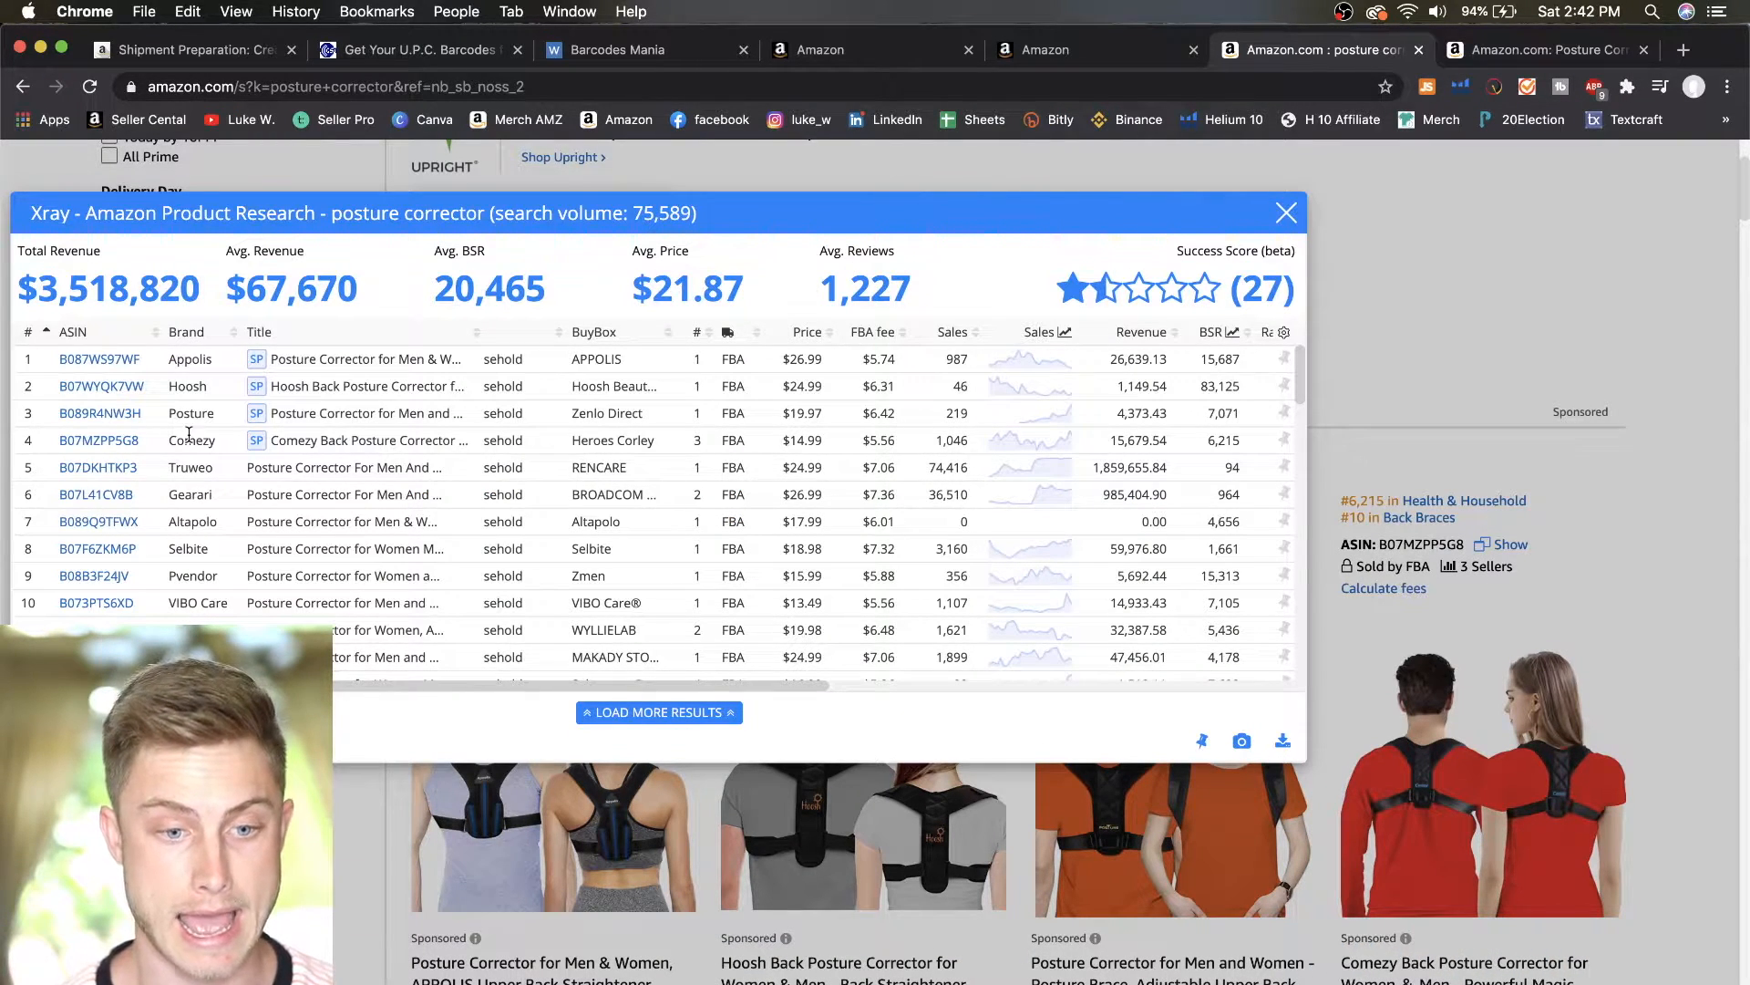
left_click_drag(972, 467, 927, 475)
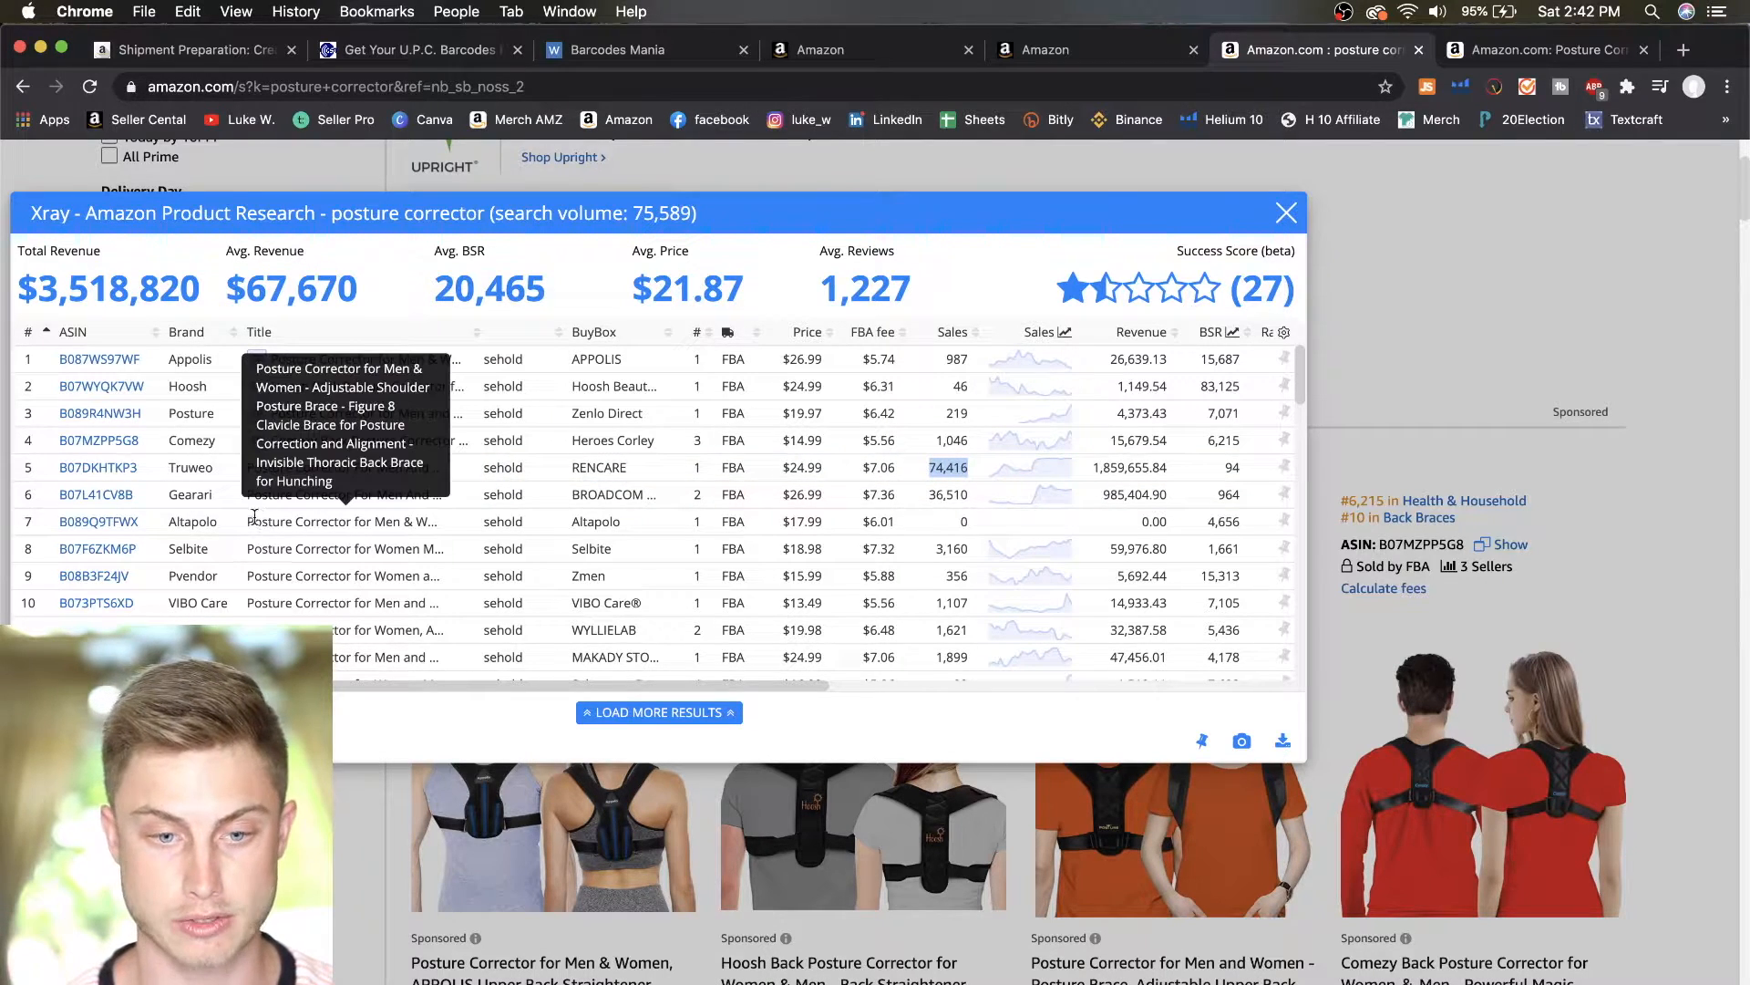
Open the Truweo posture corrector's product page from its ASIN B07DKHTKP3 in a separate tab
mouse_move(91, 474)
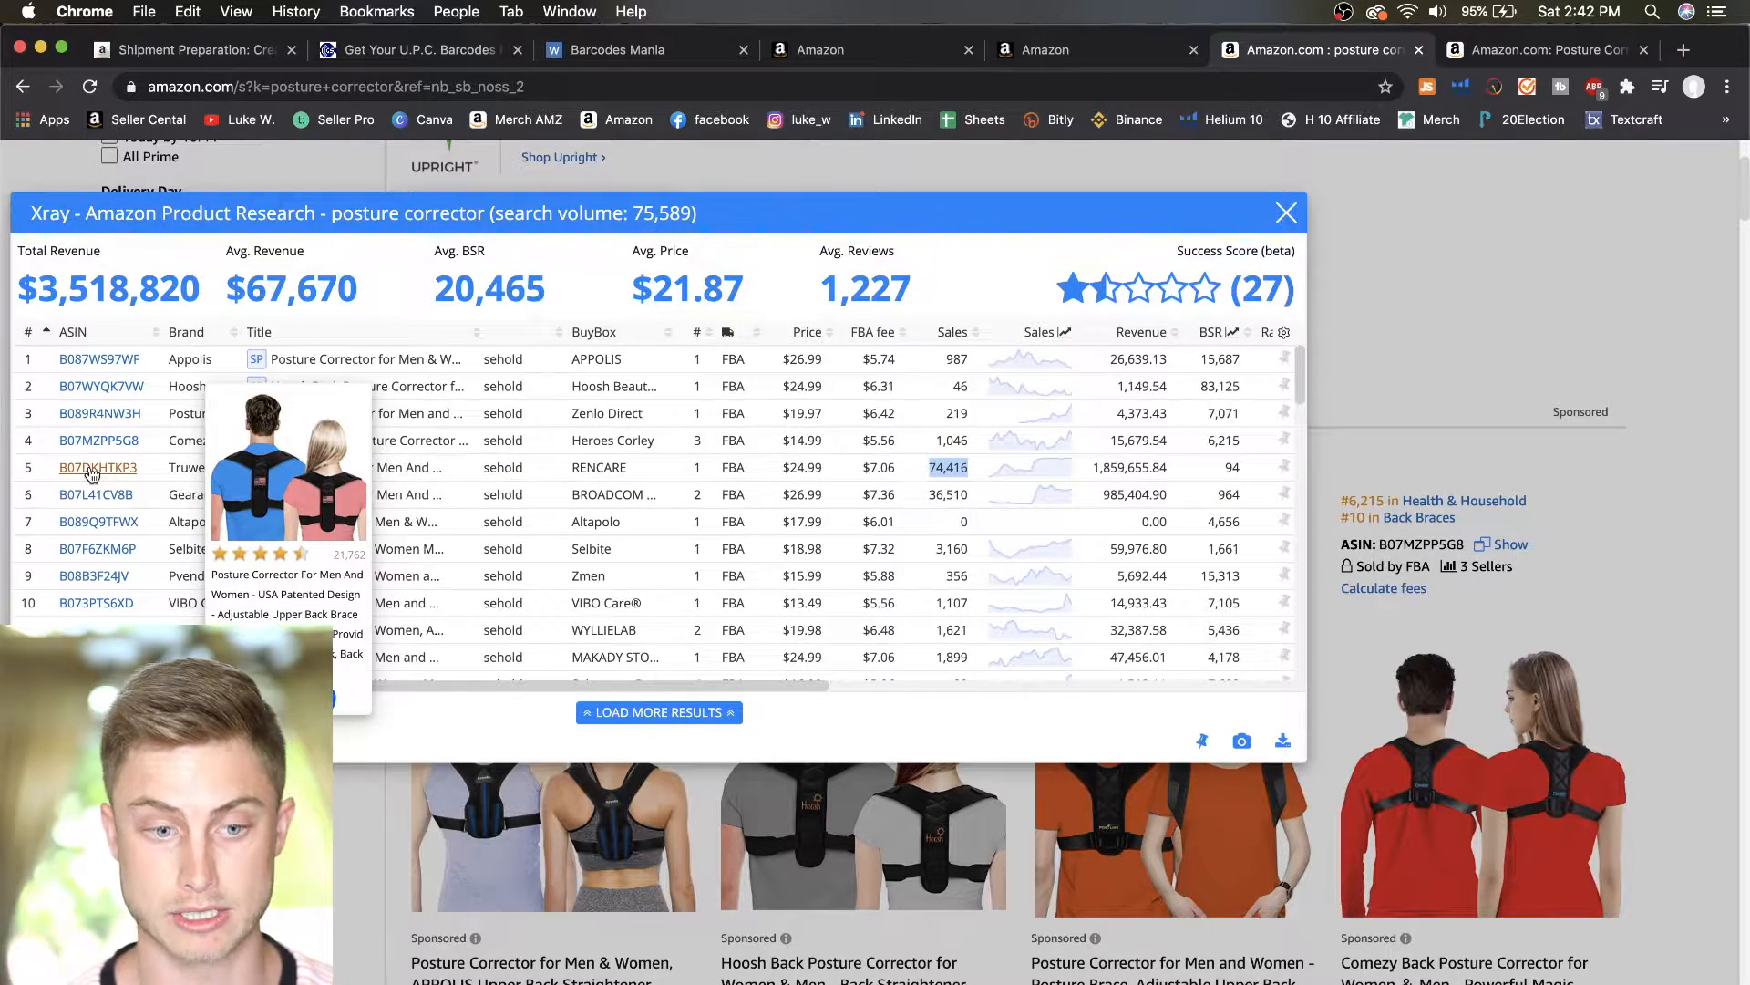
right_click(92, 467)
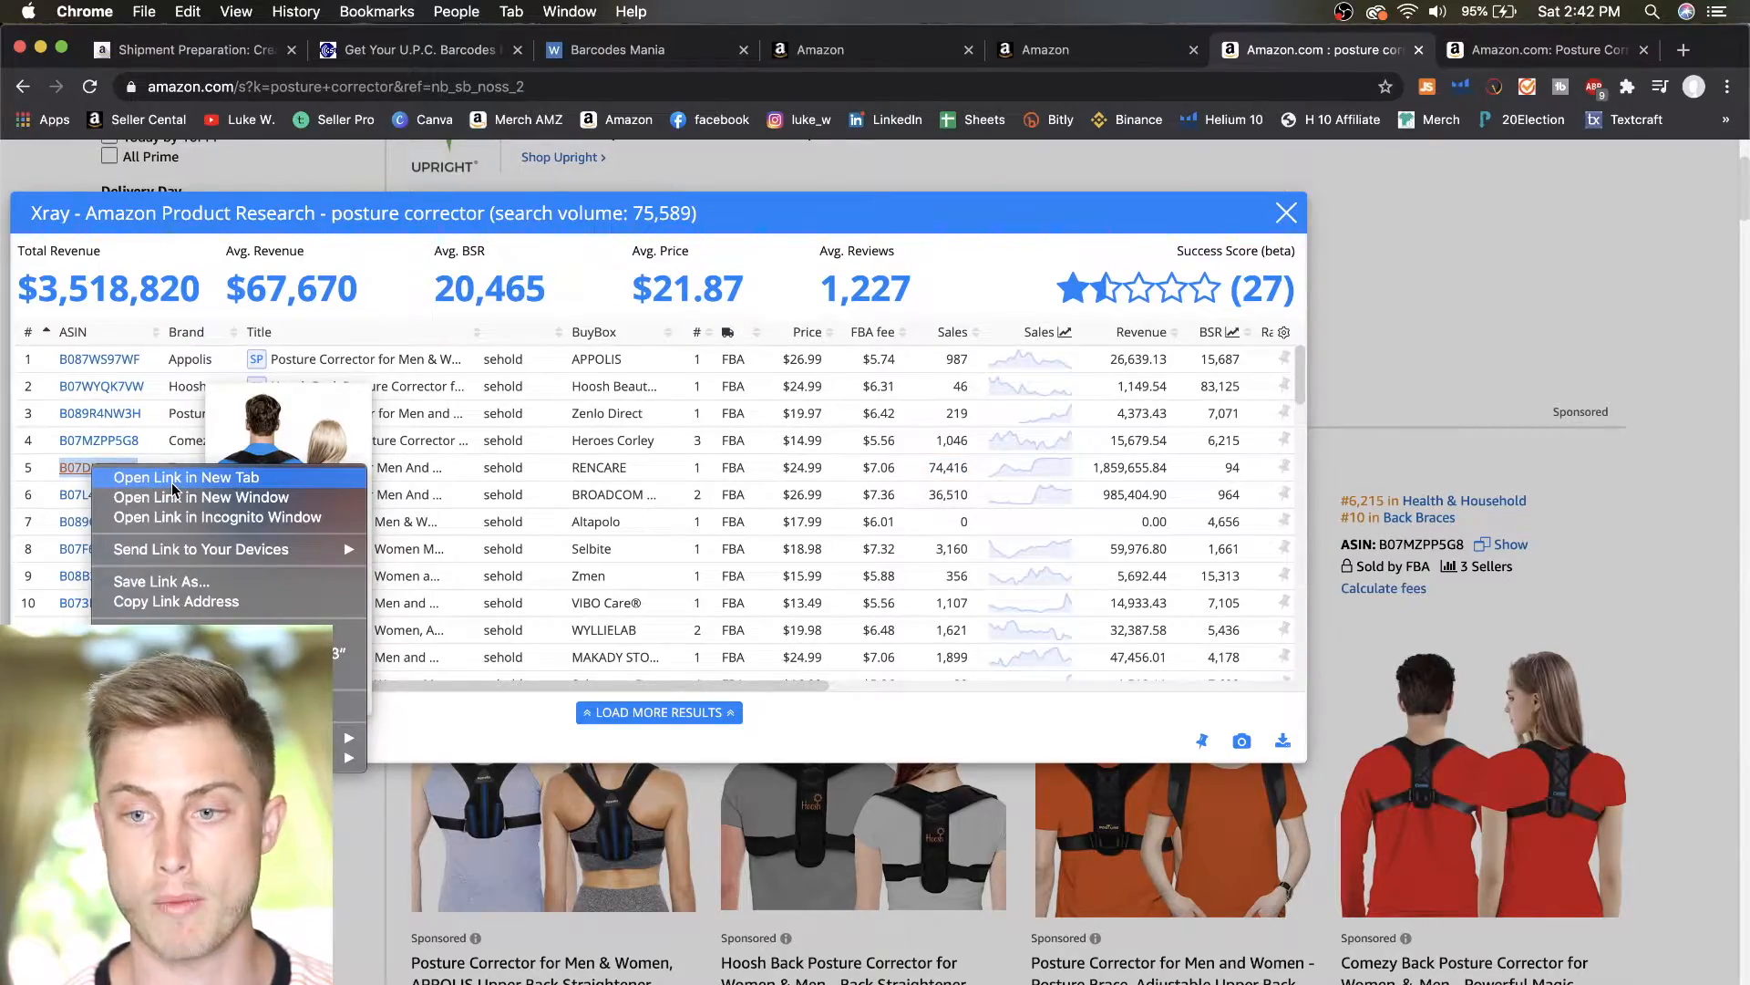
left_click(1546, 50)
left_click(1546, 50)
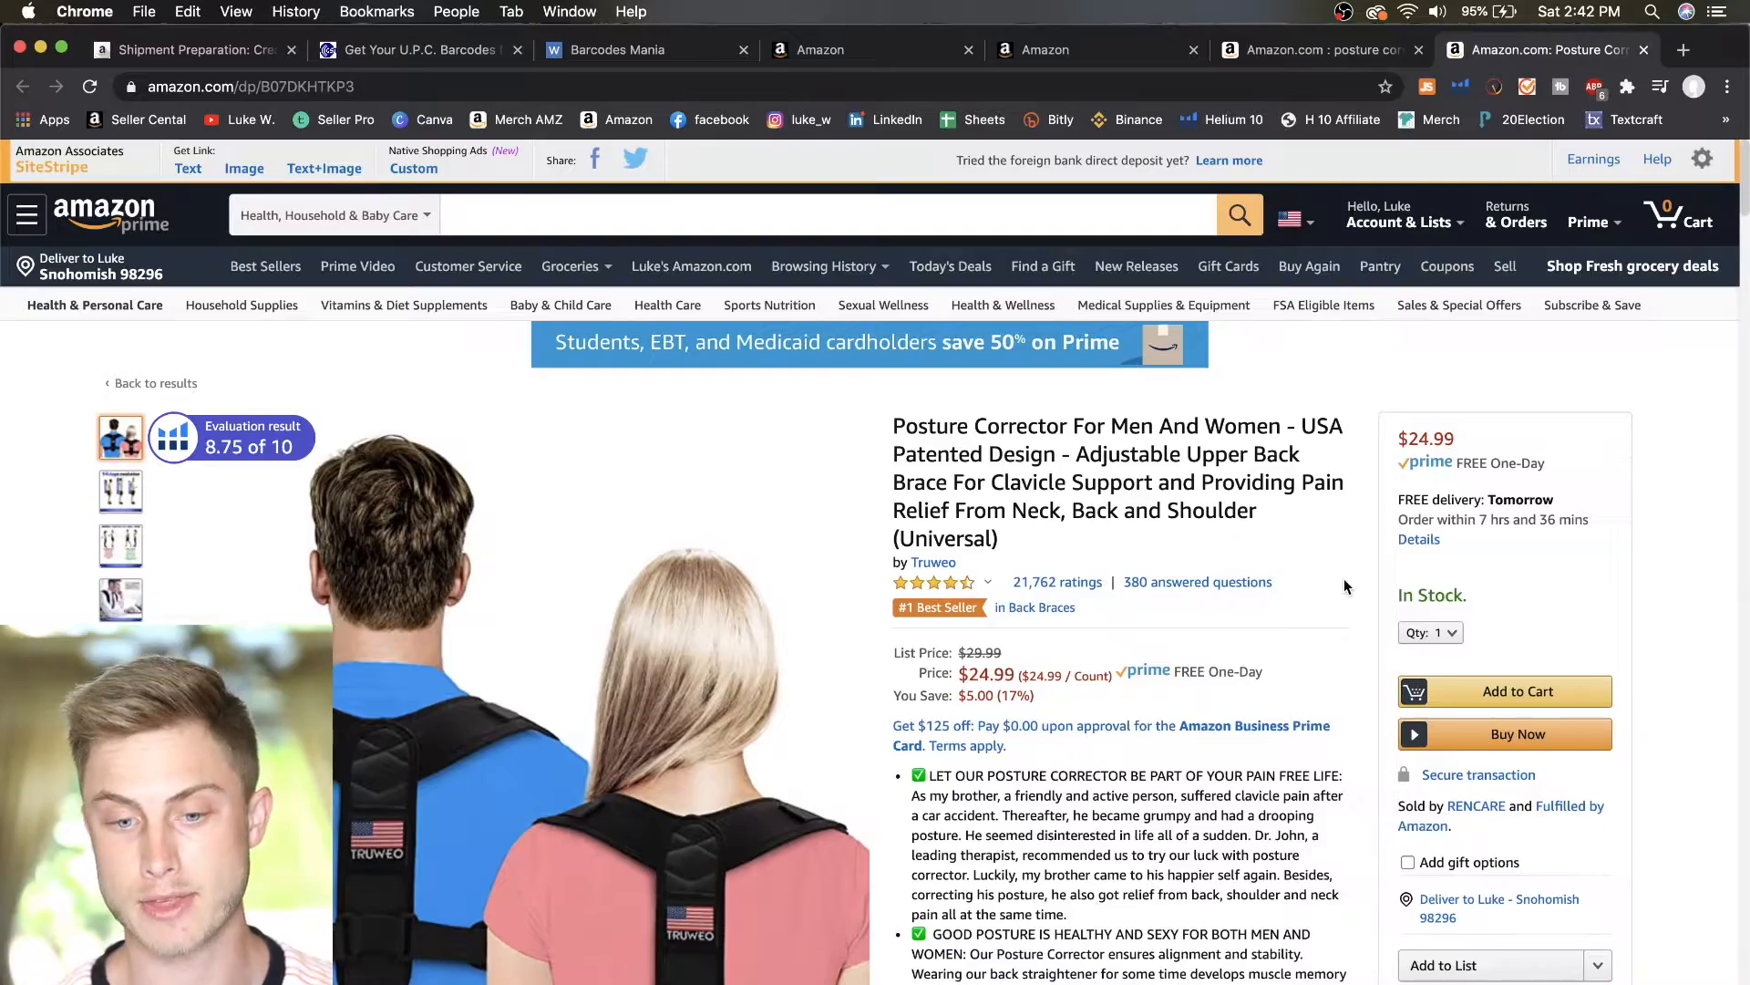
Find the main category in the Amazon Best Sellers Rank line of the competitor's product details and highlight it
scroll(1344, 578, "down", 20)
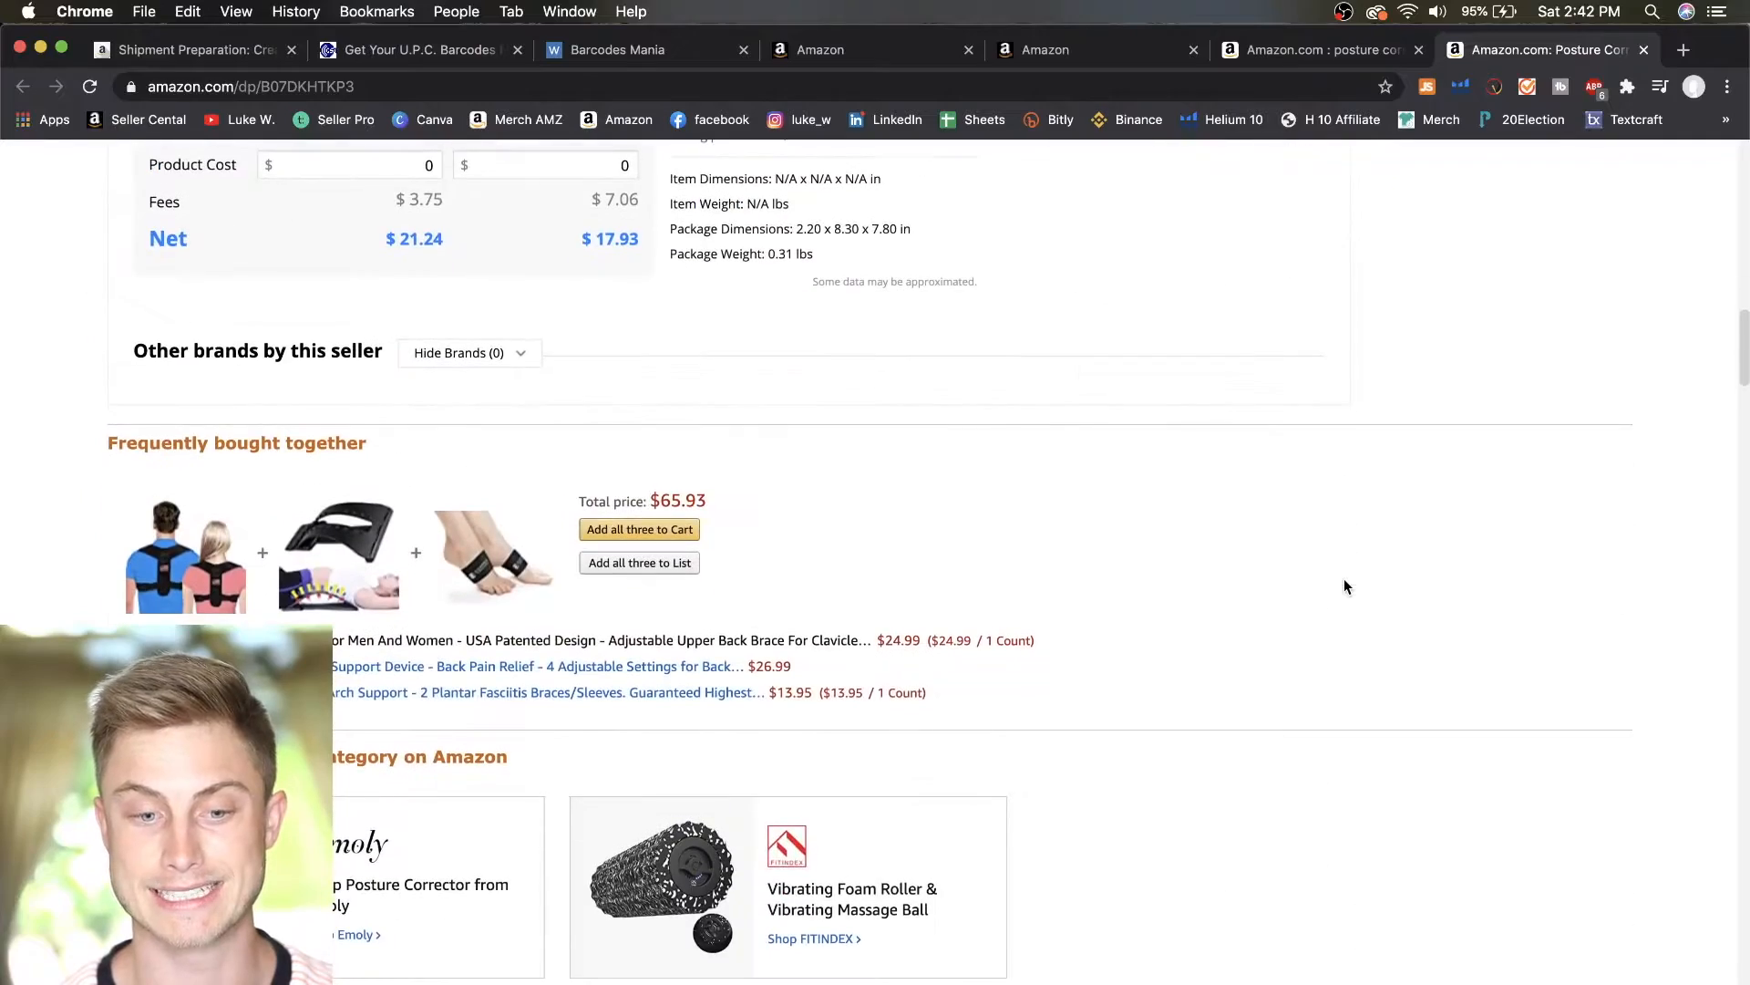
scroll(1343, 586, "down", 15)
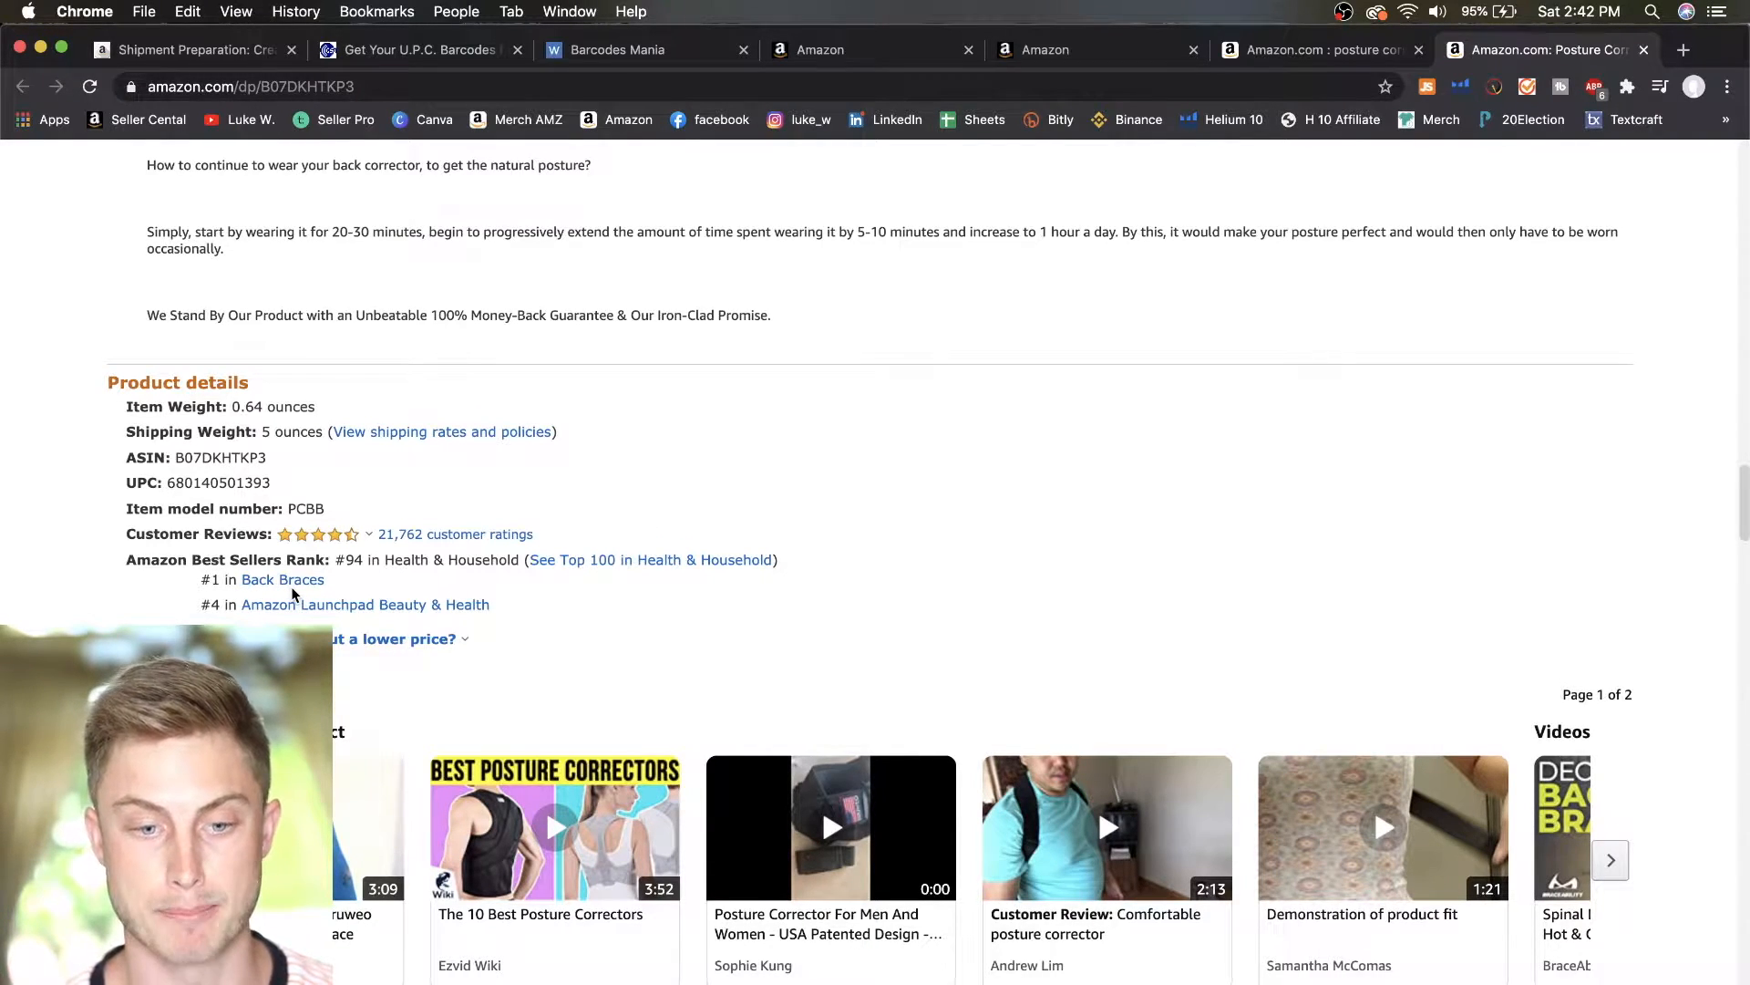
left_click_drag(385, 560, 516, 560)
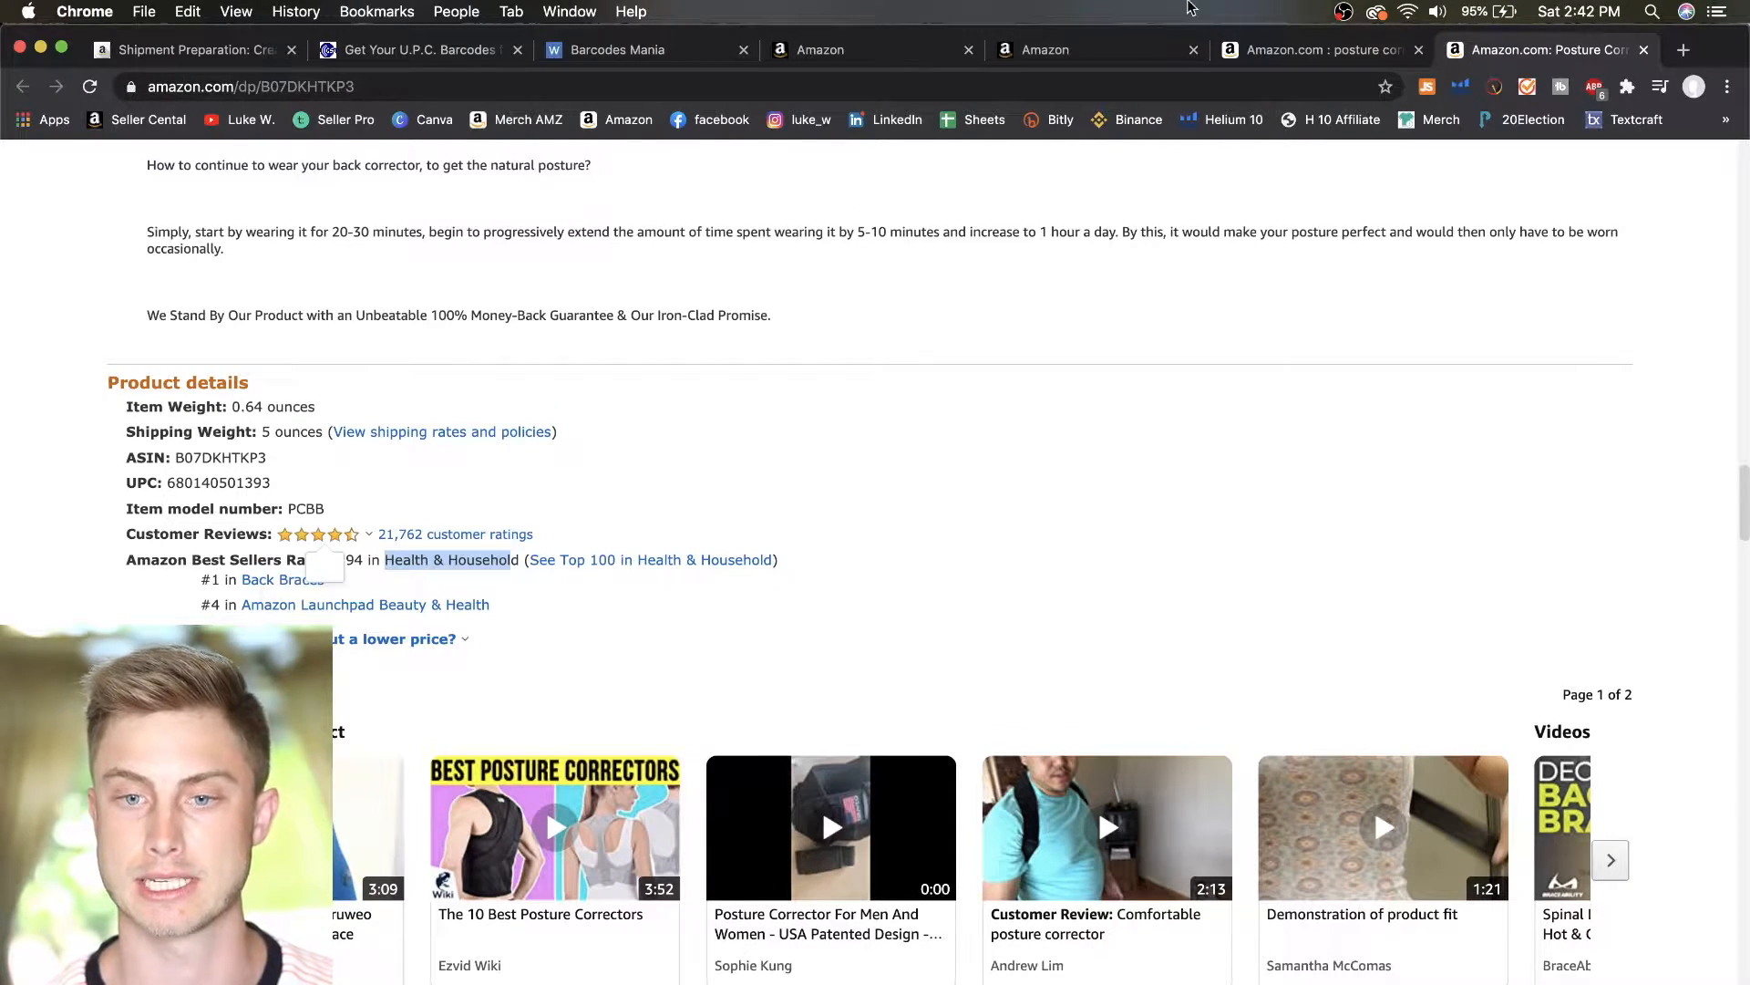
Return to the Seller Central category selection page and search the categories for "back braces"
left_click(1067, 44)
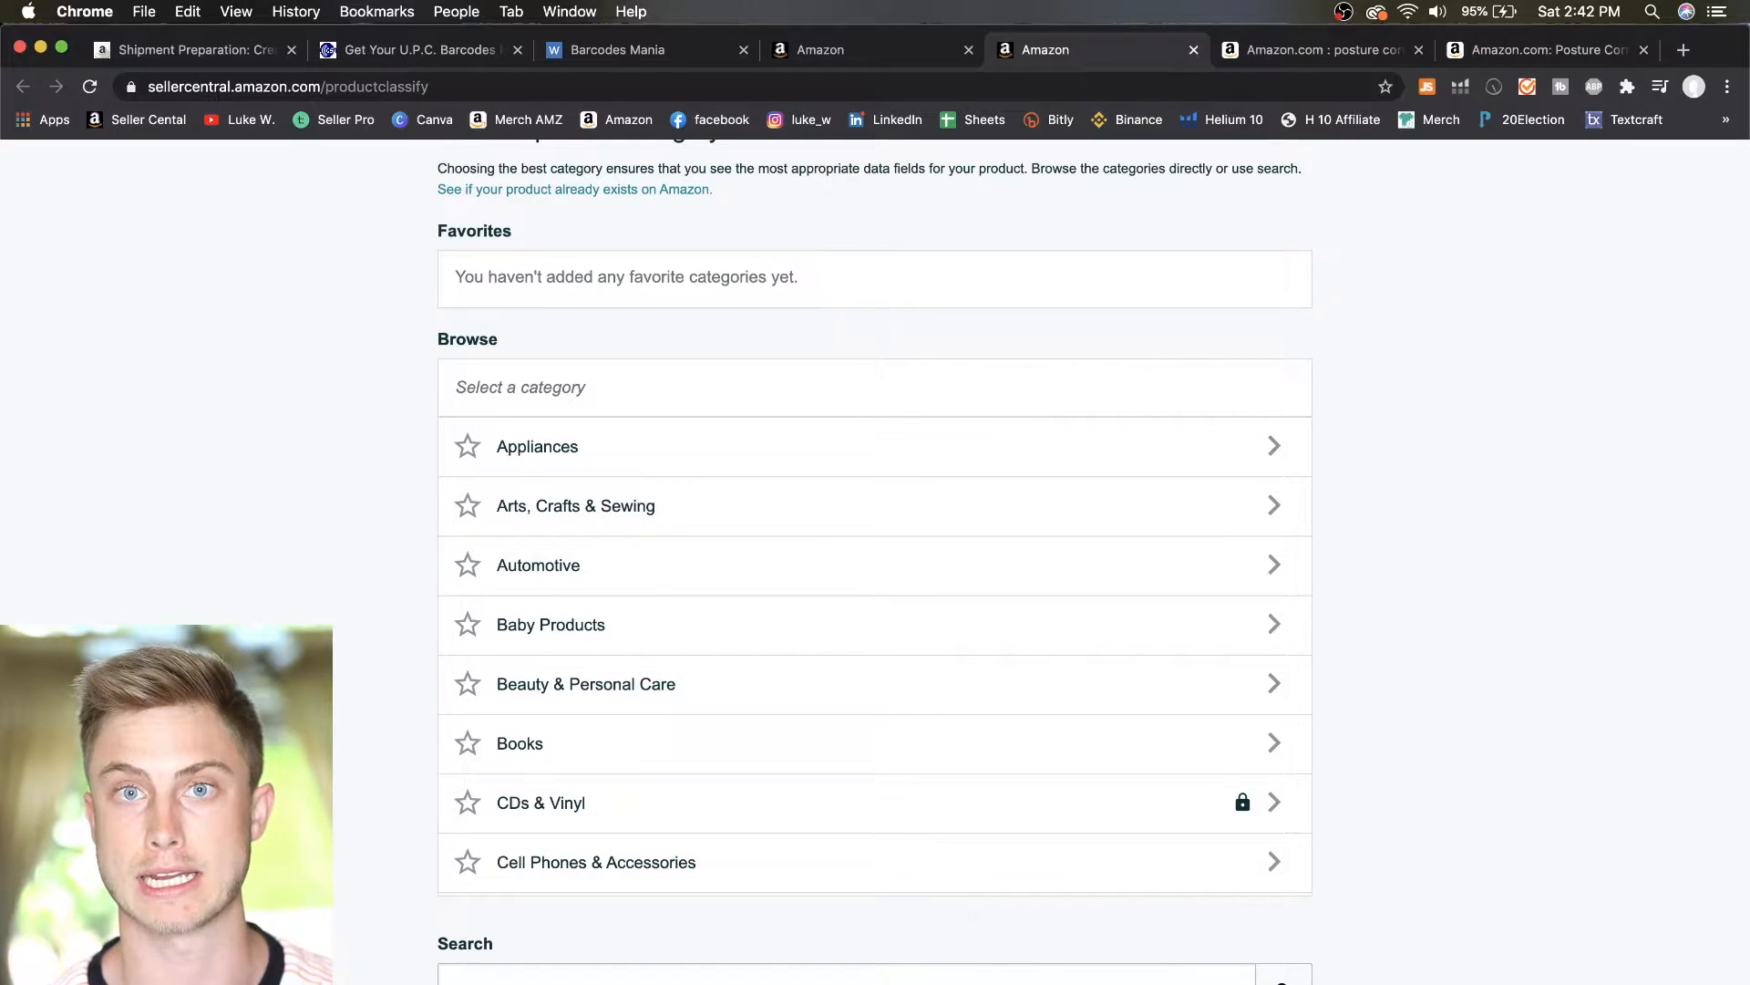
scroll(520, 734, "down", 4)
scroll(638, 629, "up", 5)
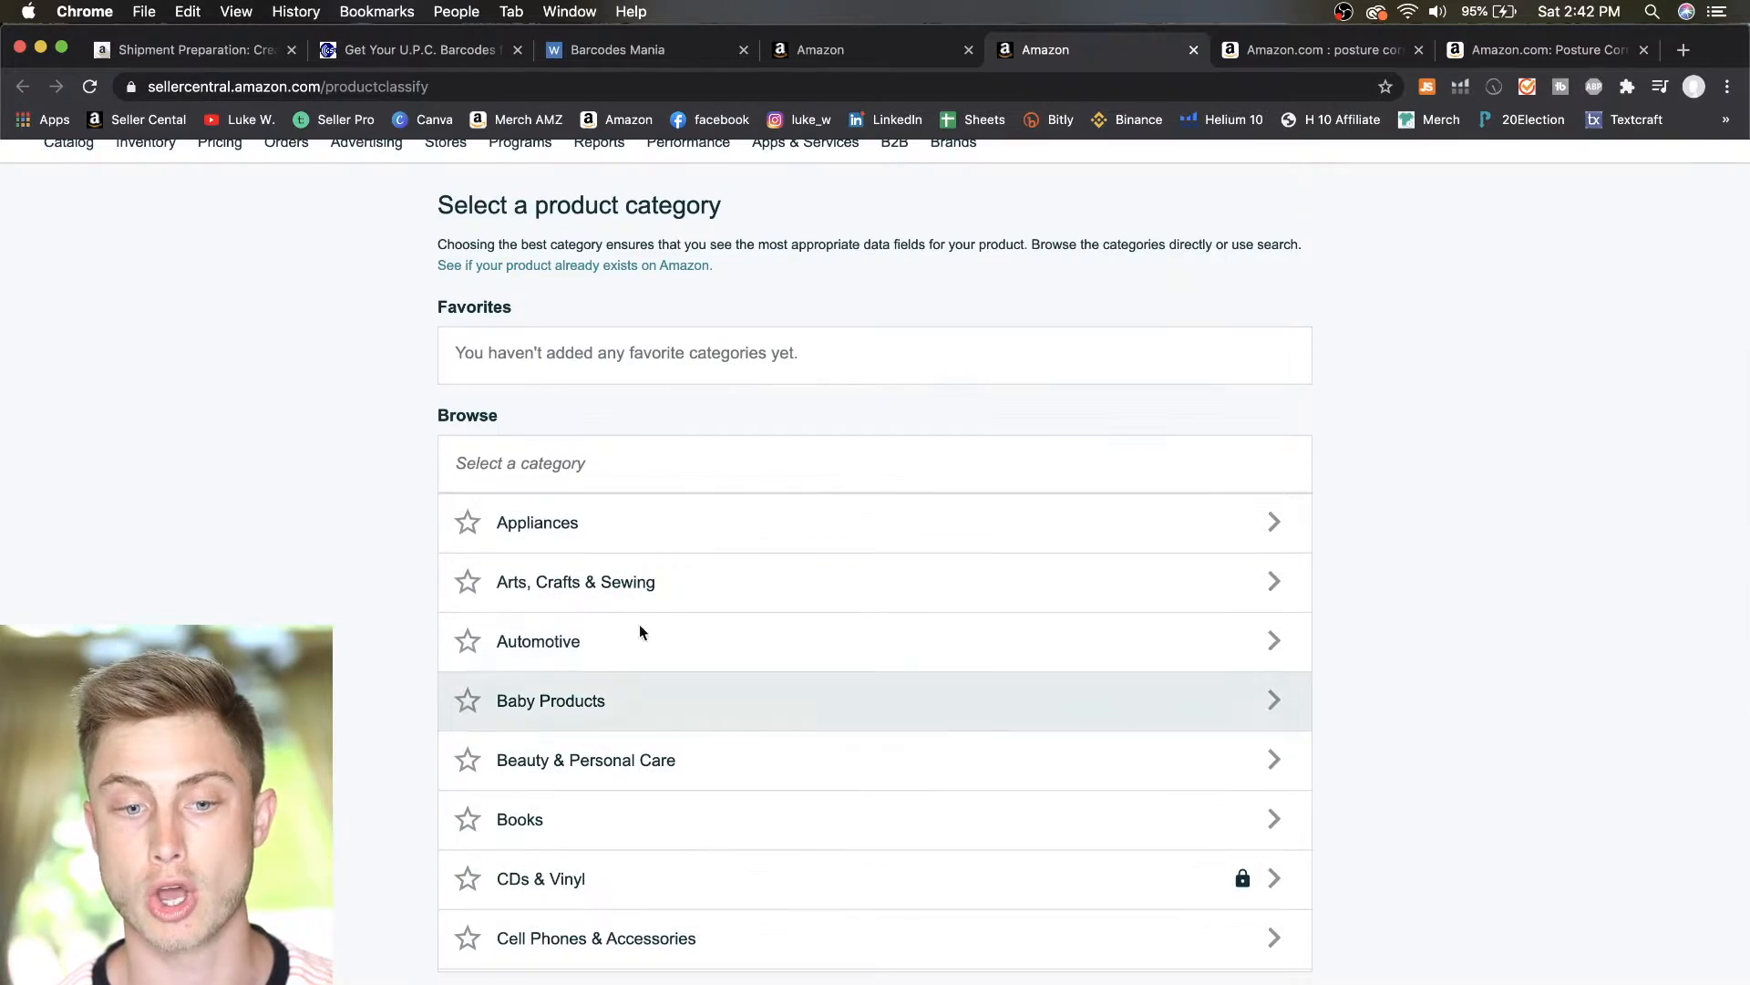
scroll(666, 594, "down", 3)
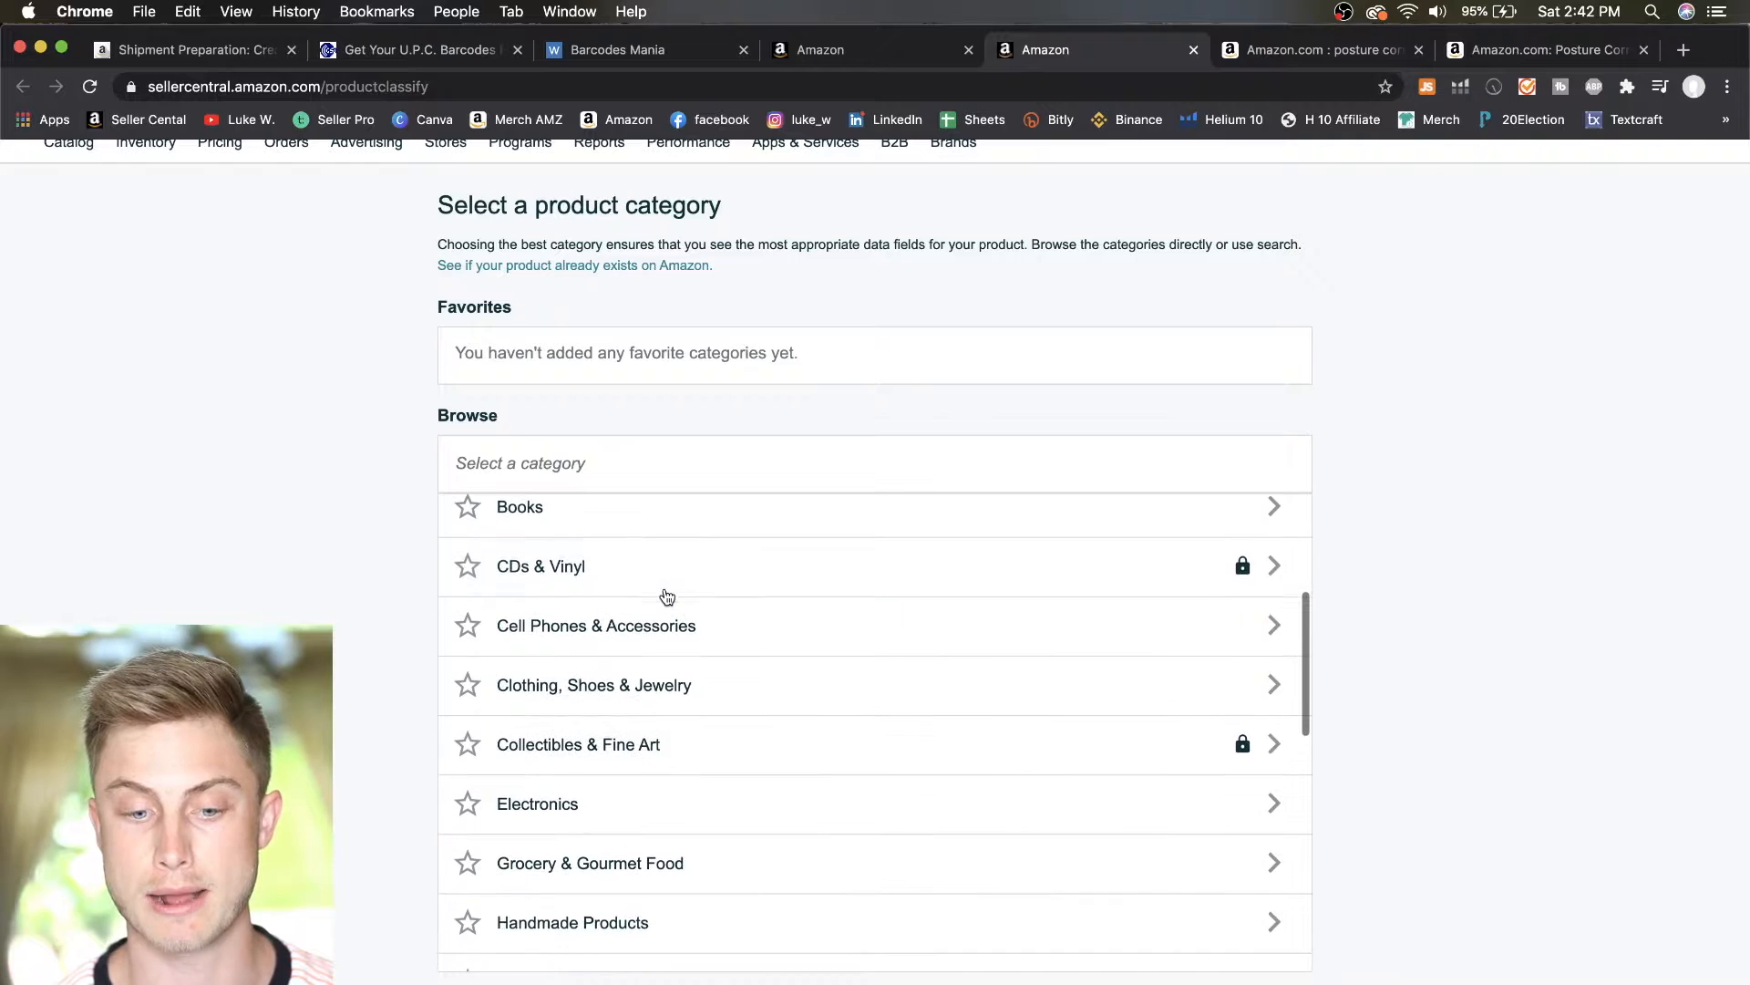
scroll(620, 766, "down", 3)
left_click(554, 926)
type("back")
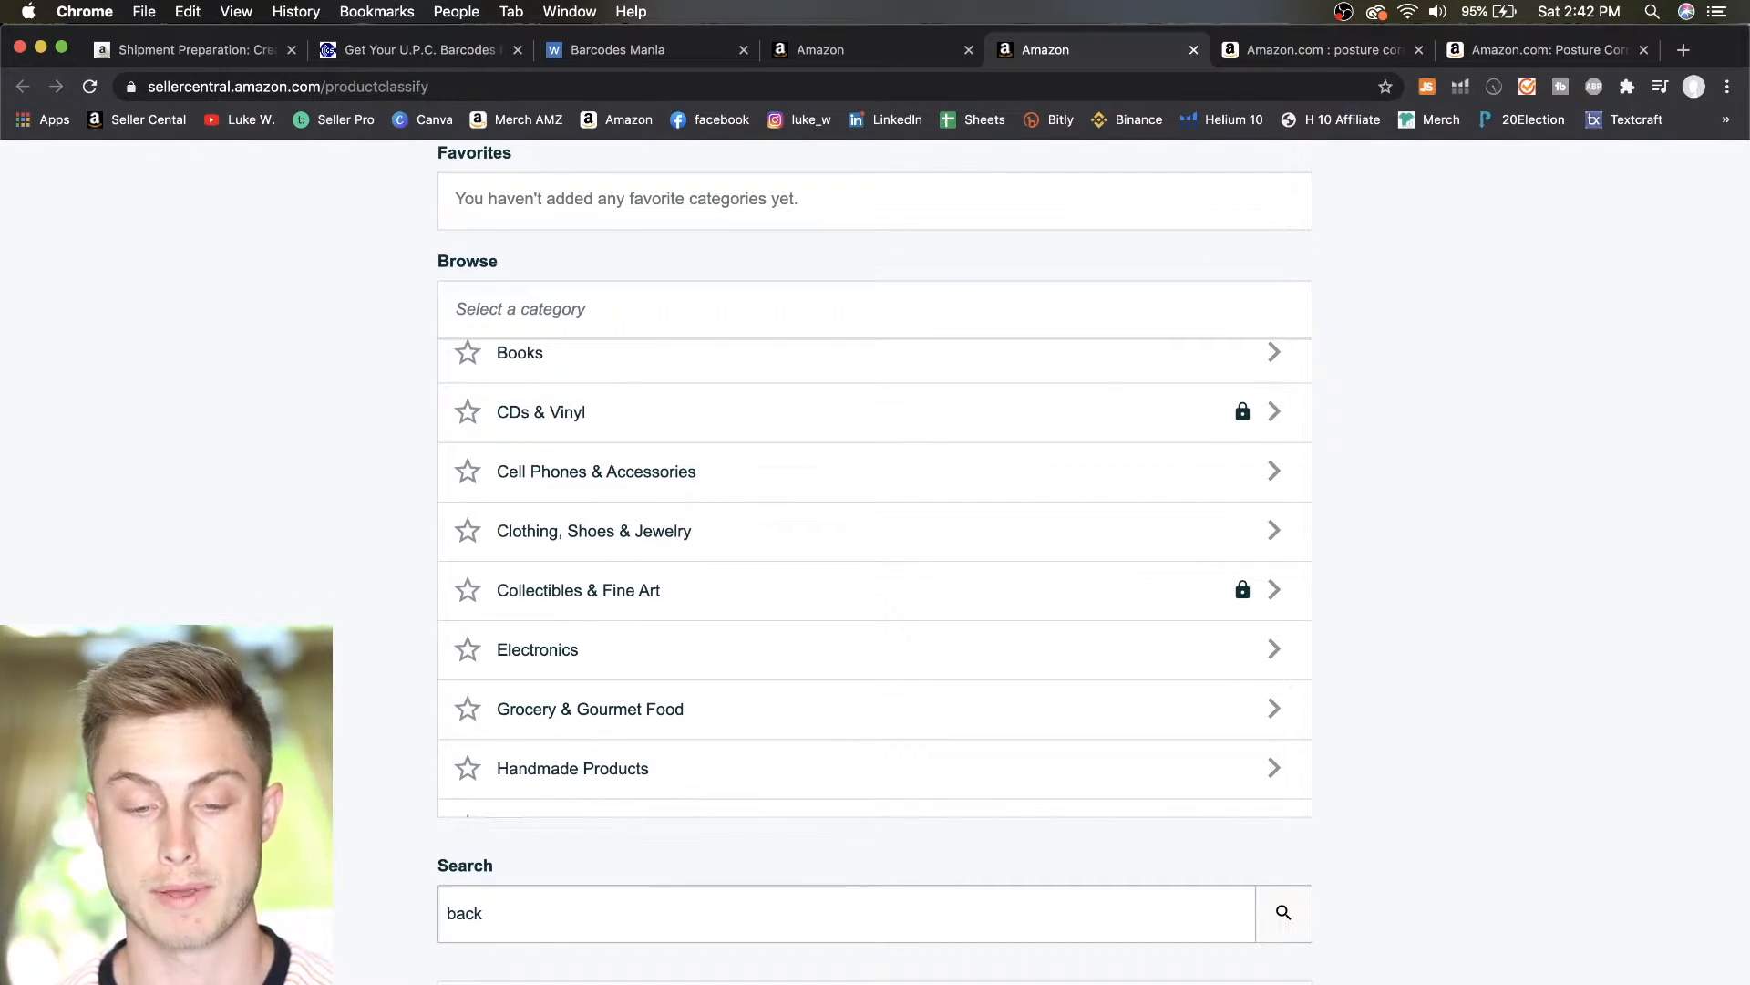
type(" braces")
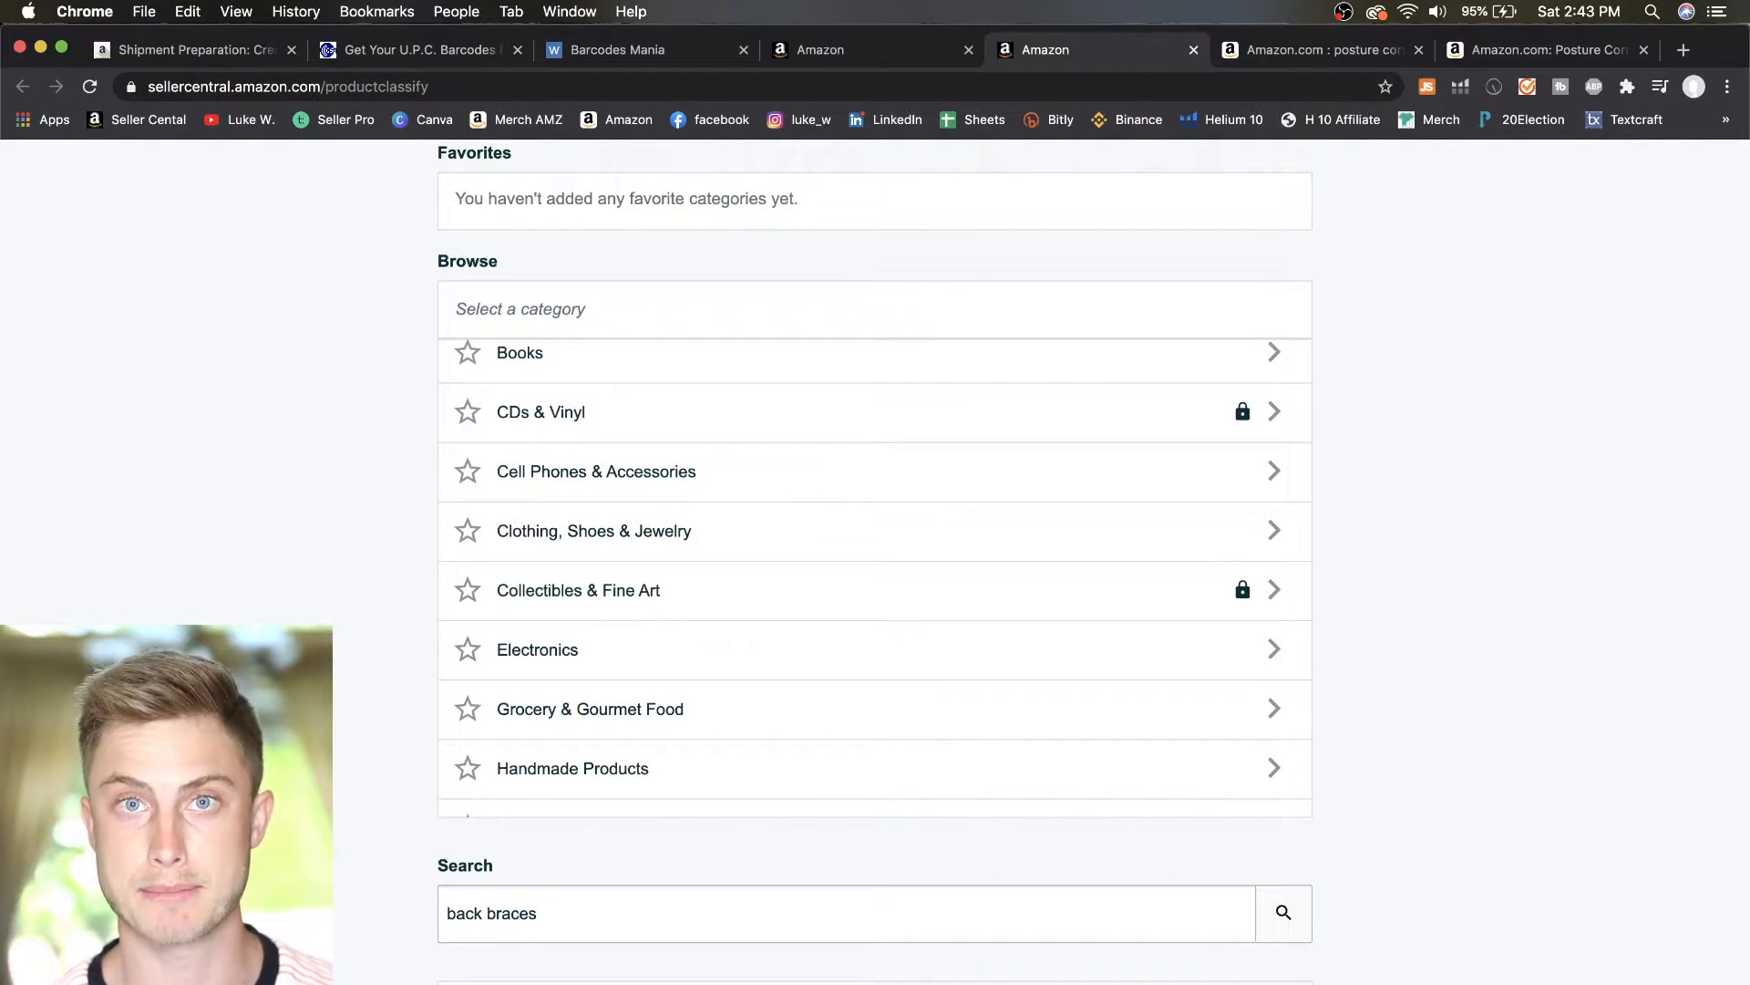
key("Return")
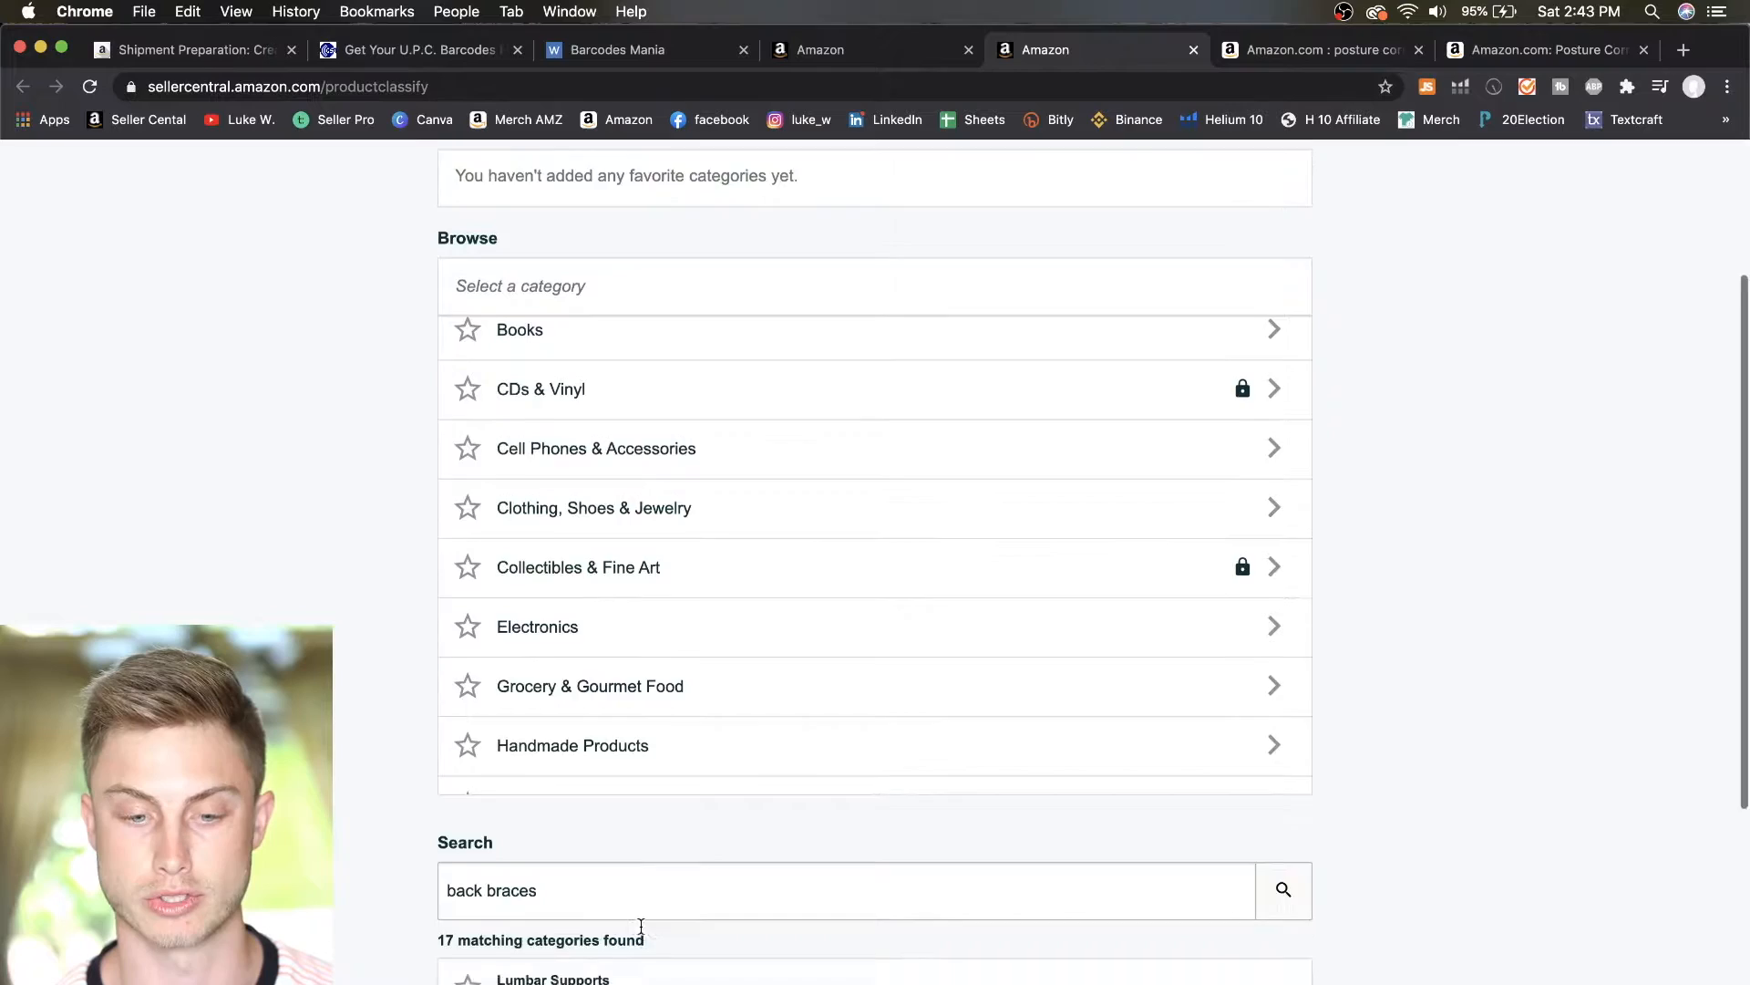
Compare the matching categories and select Back Braces under Health & Household > Medical Supplies & Equipment
scroll(638, 926, "down", 6)
scroll(560, 729, "down", 7)
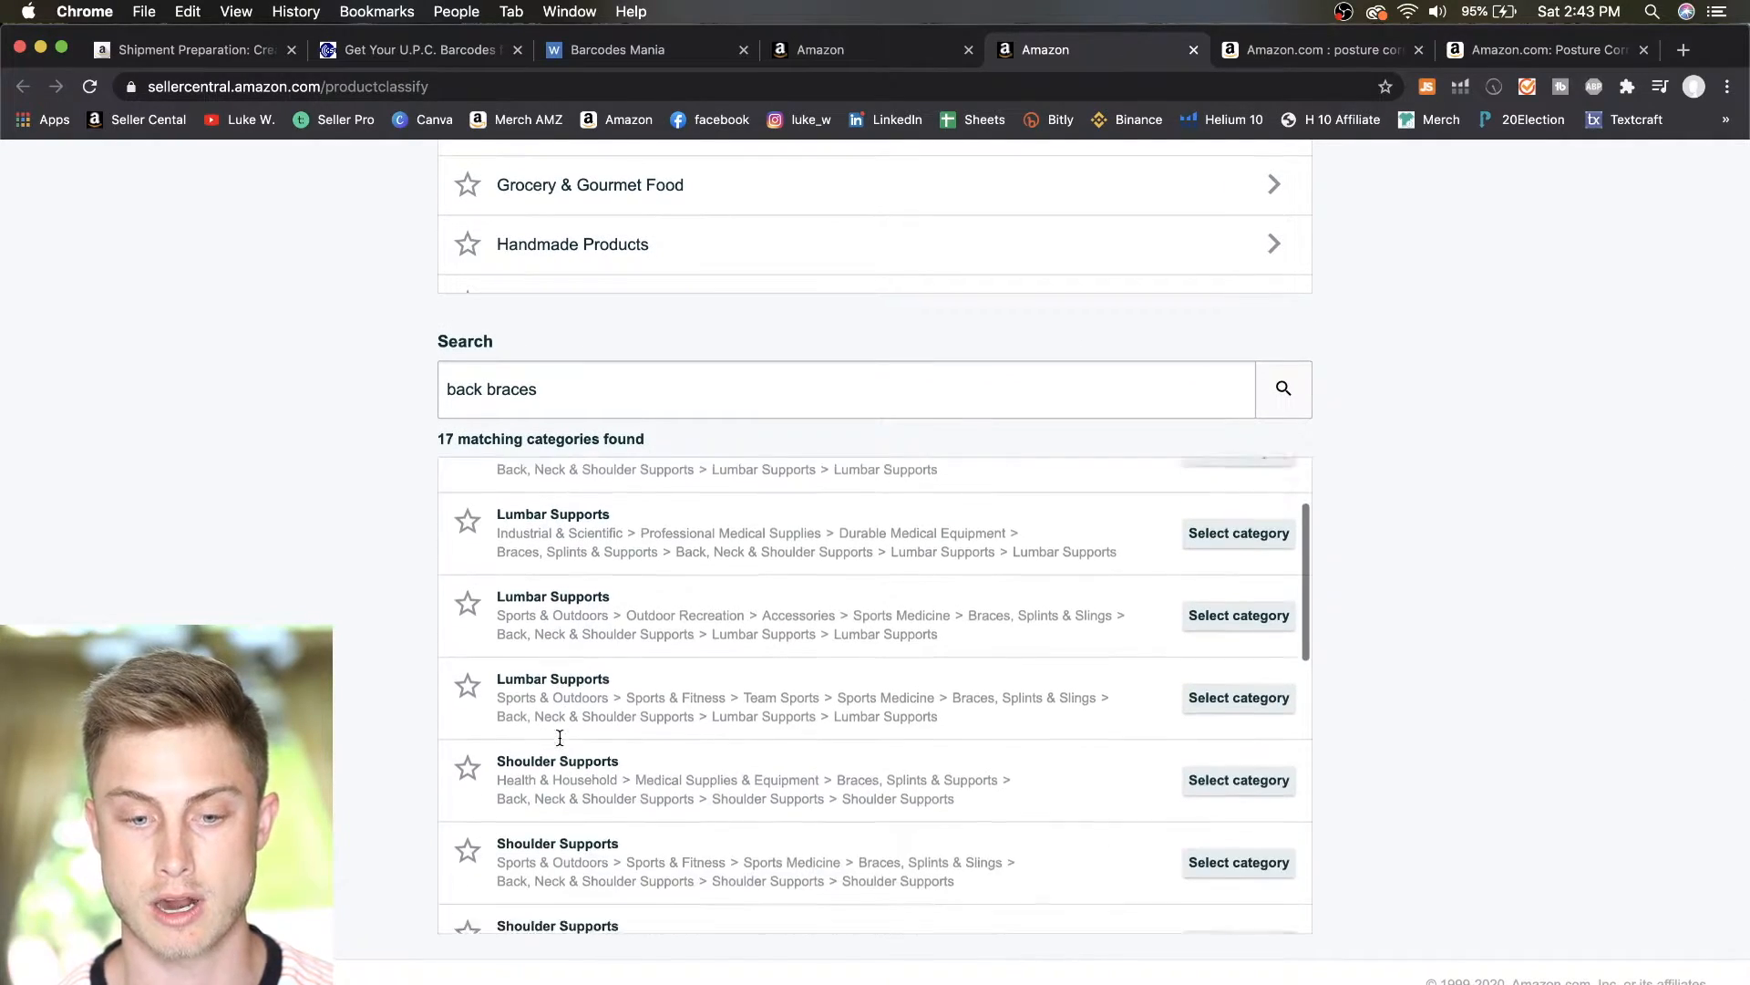
scroll(637, 547, "up", 4)
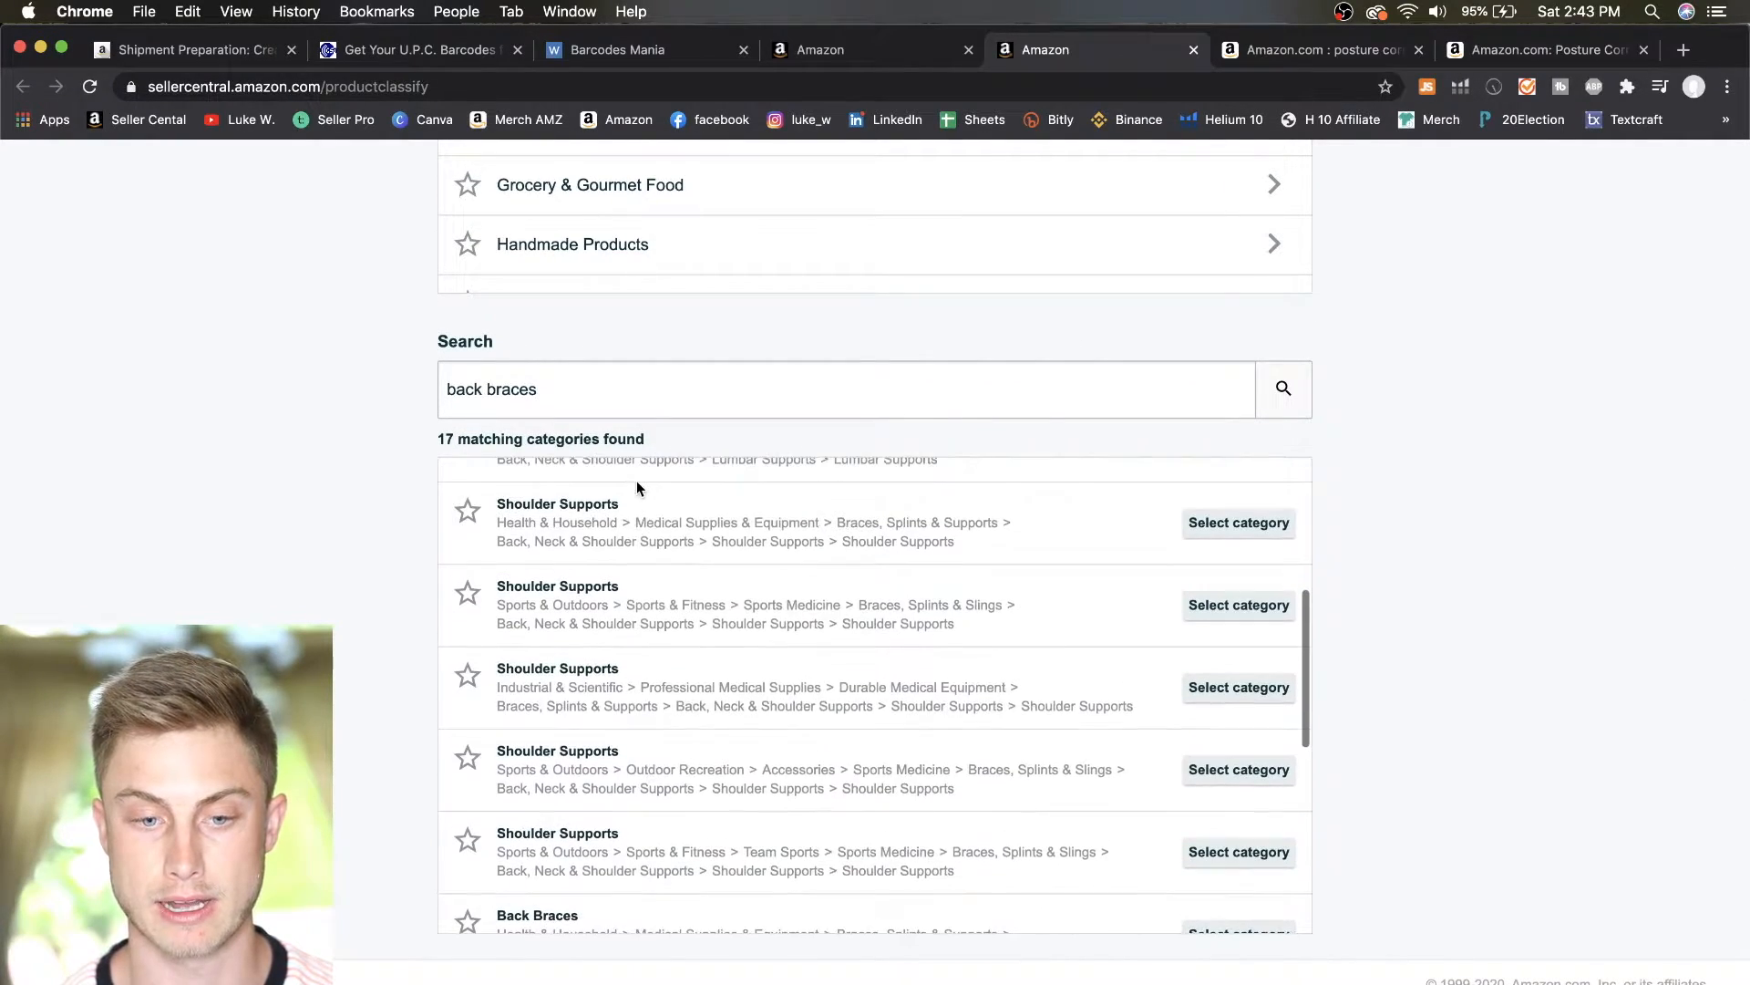
scroll(628, 758, "down", 5)
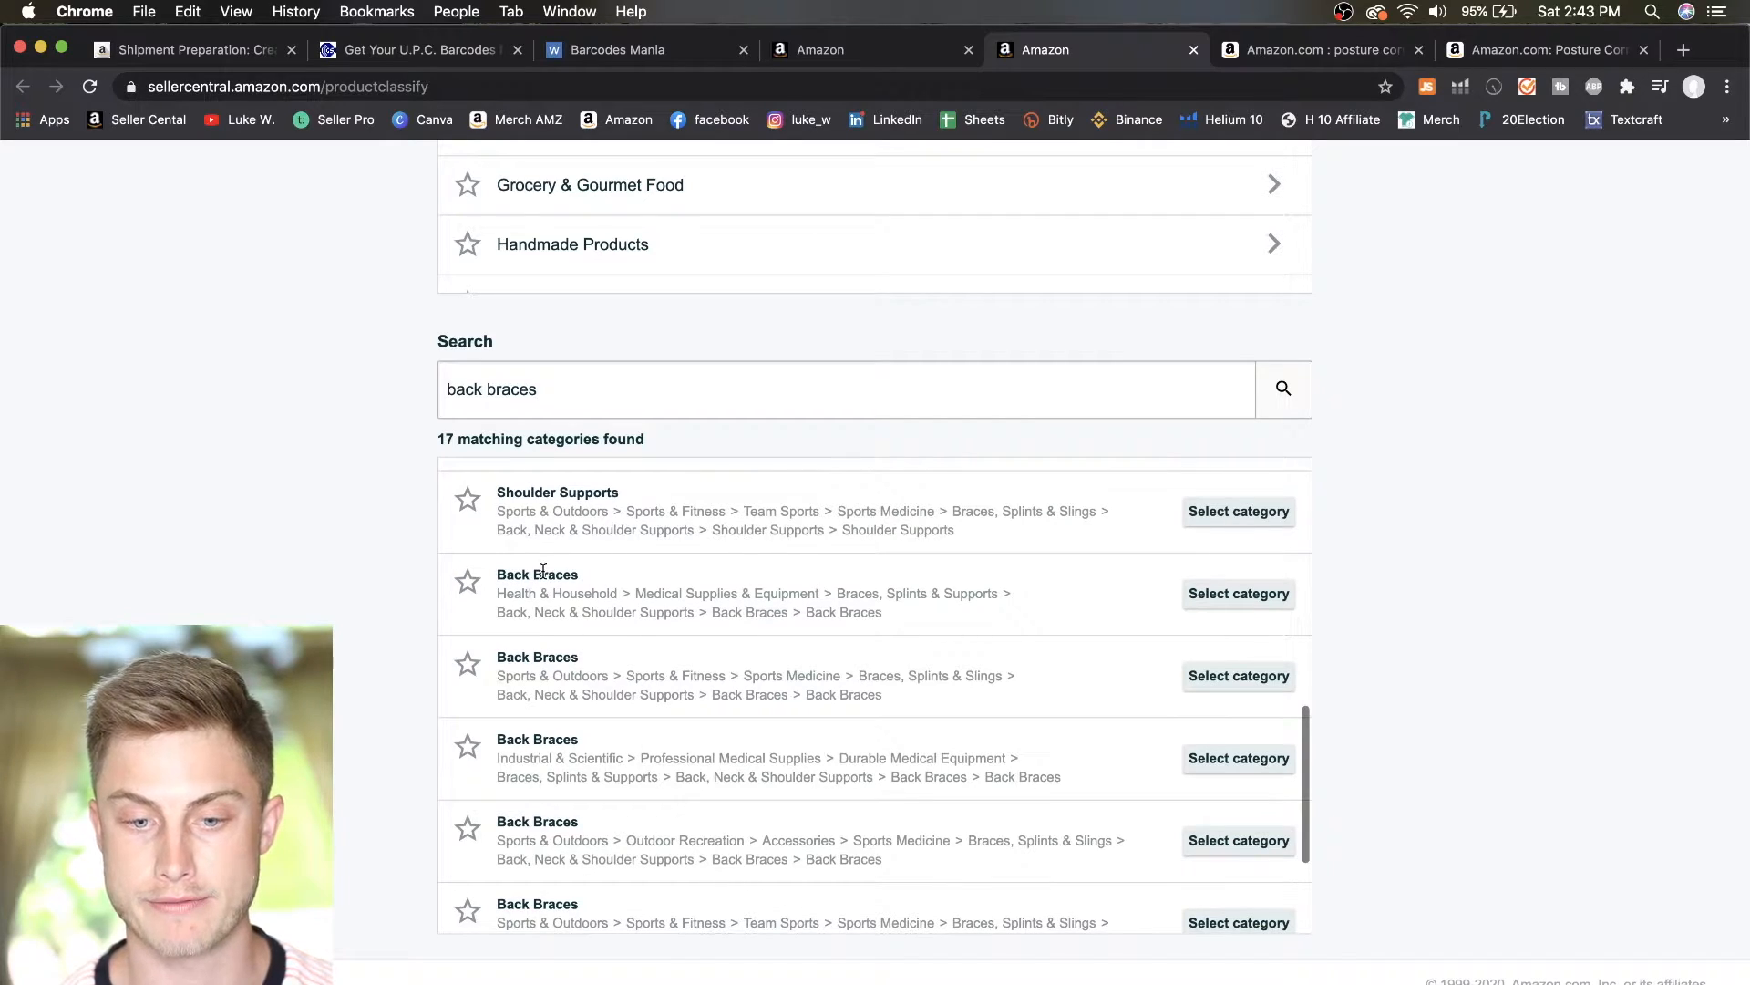
left_click_drag(497, 592, 609, 597)
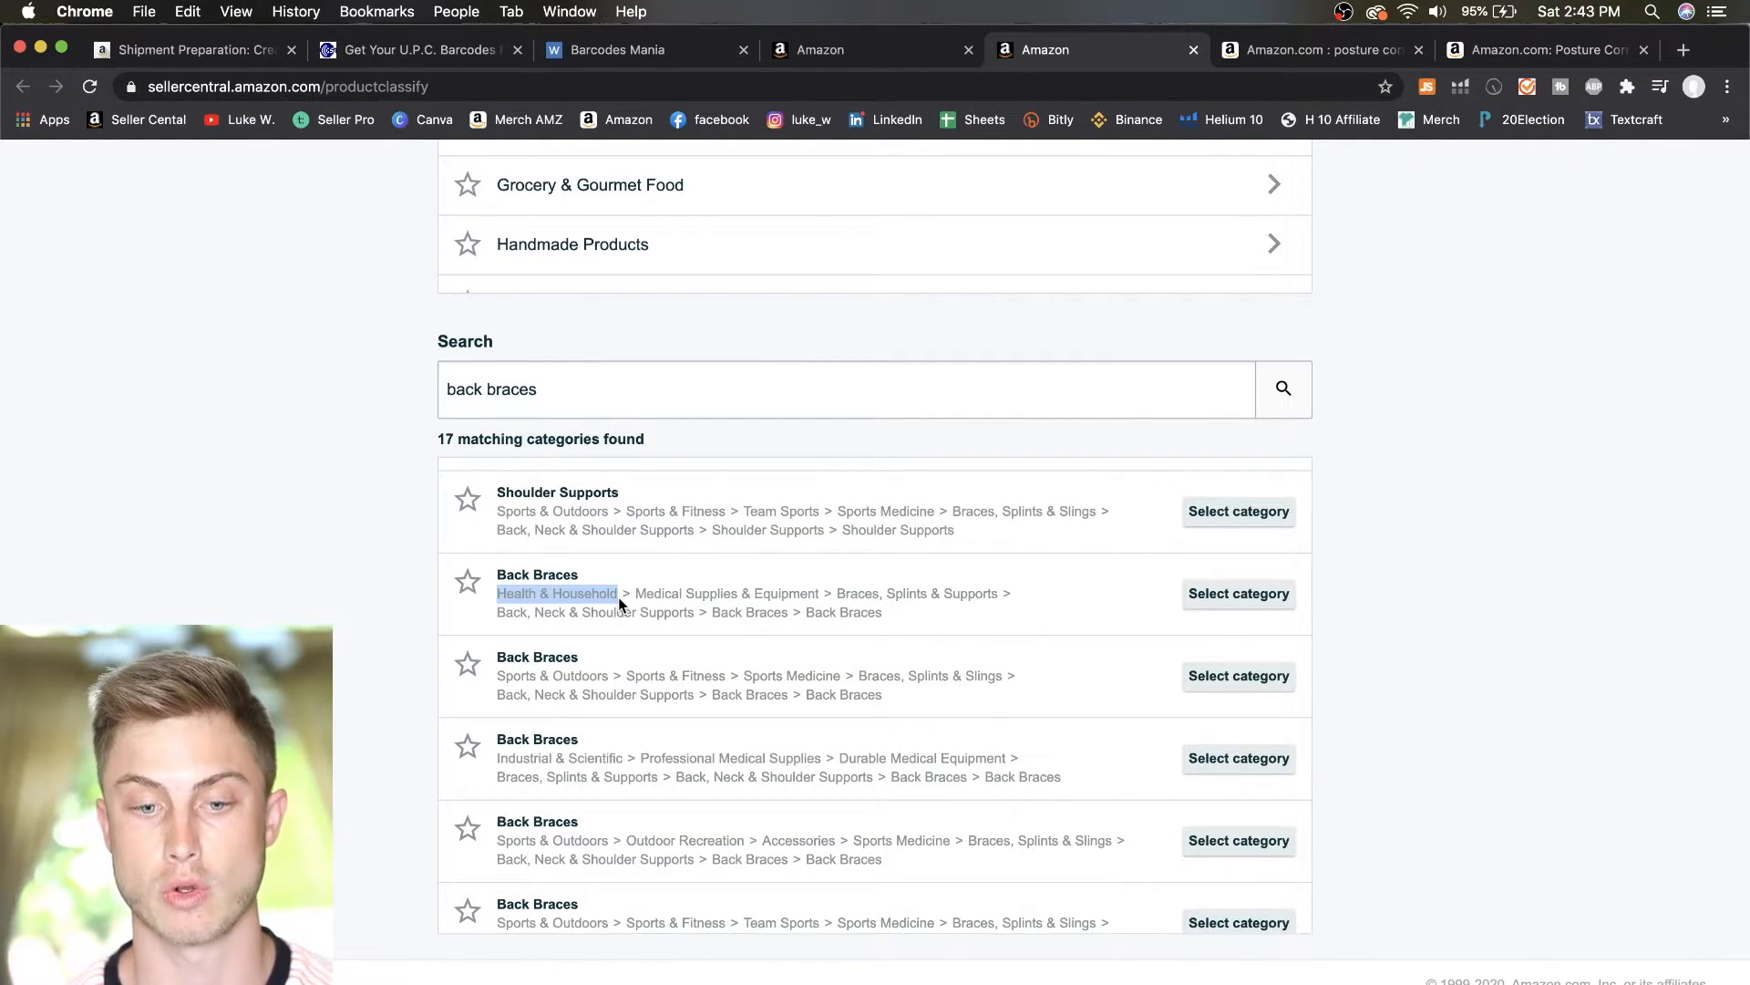
scroll(618, 596, "up", 5)
scroll(618, 604, "down", 5)
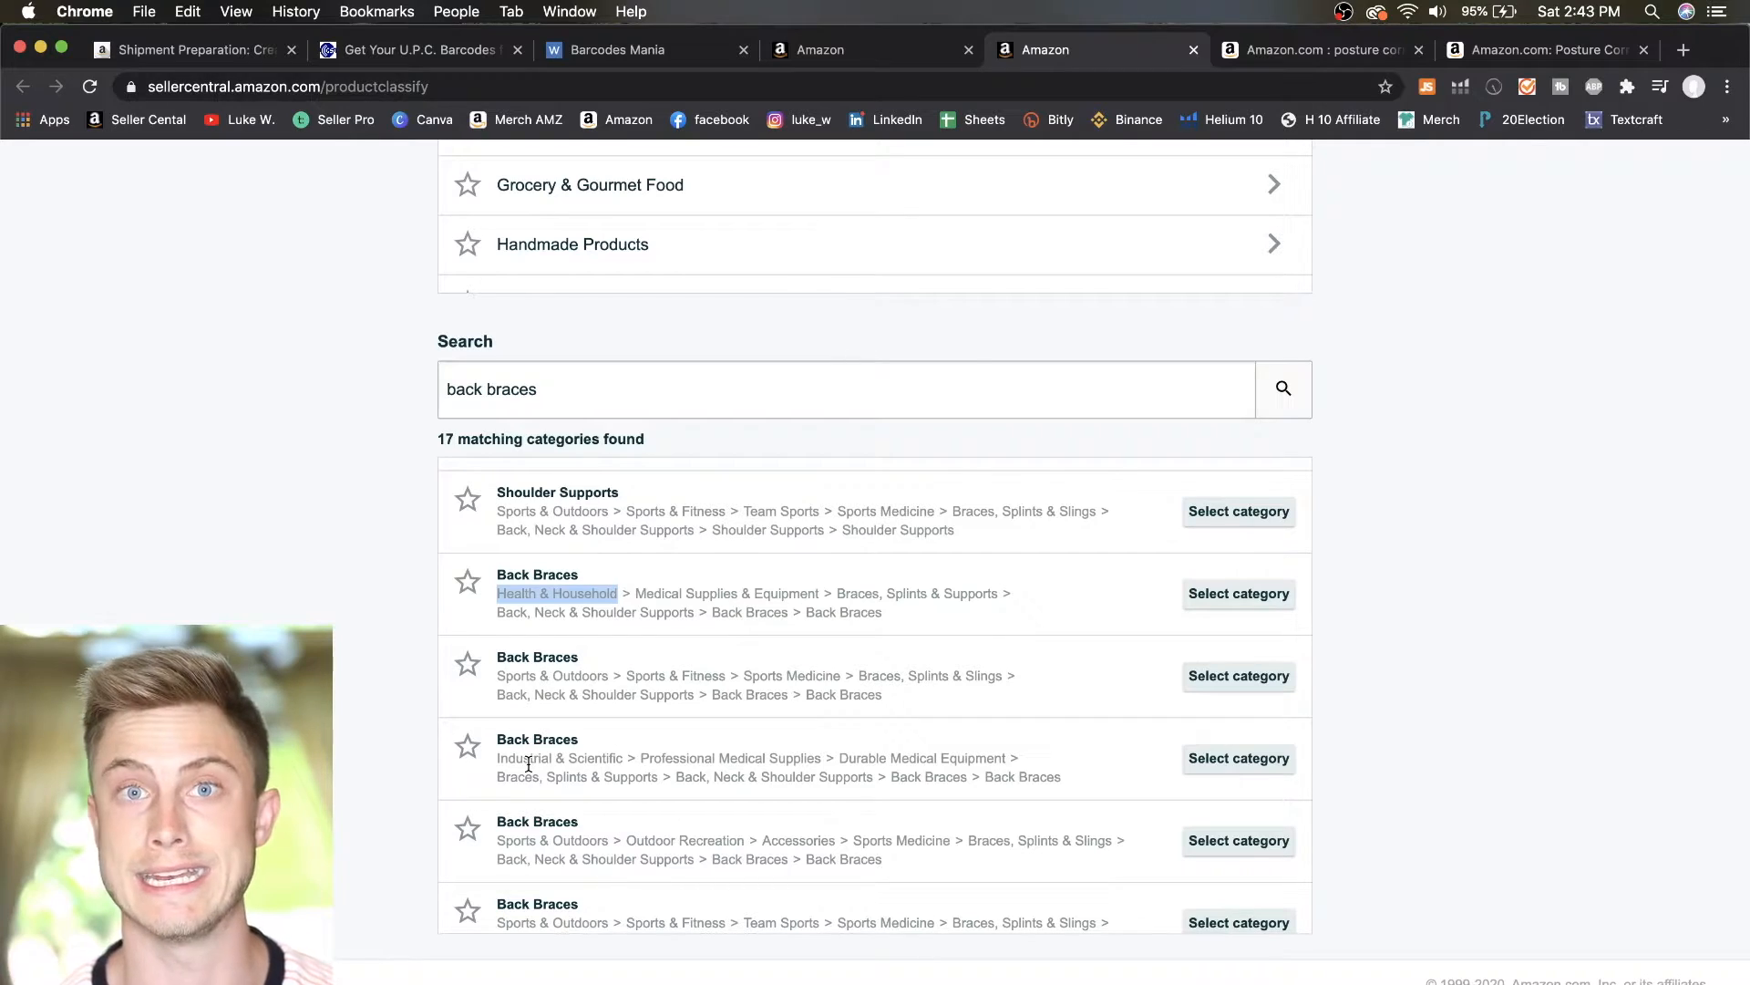
left_click_drag(500, 759, 617, 760)
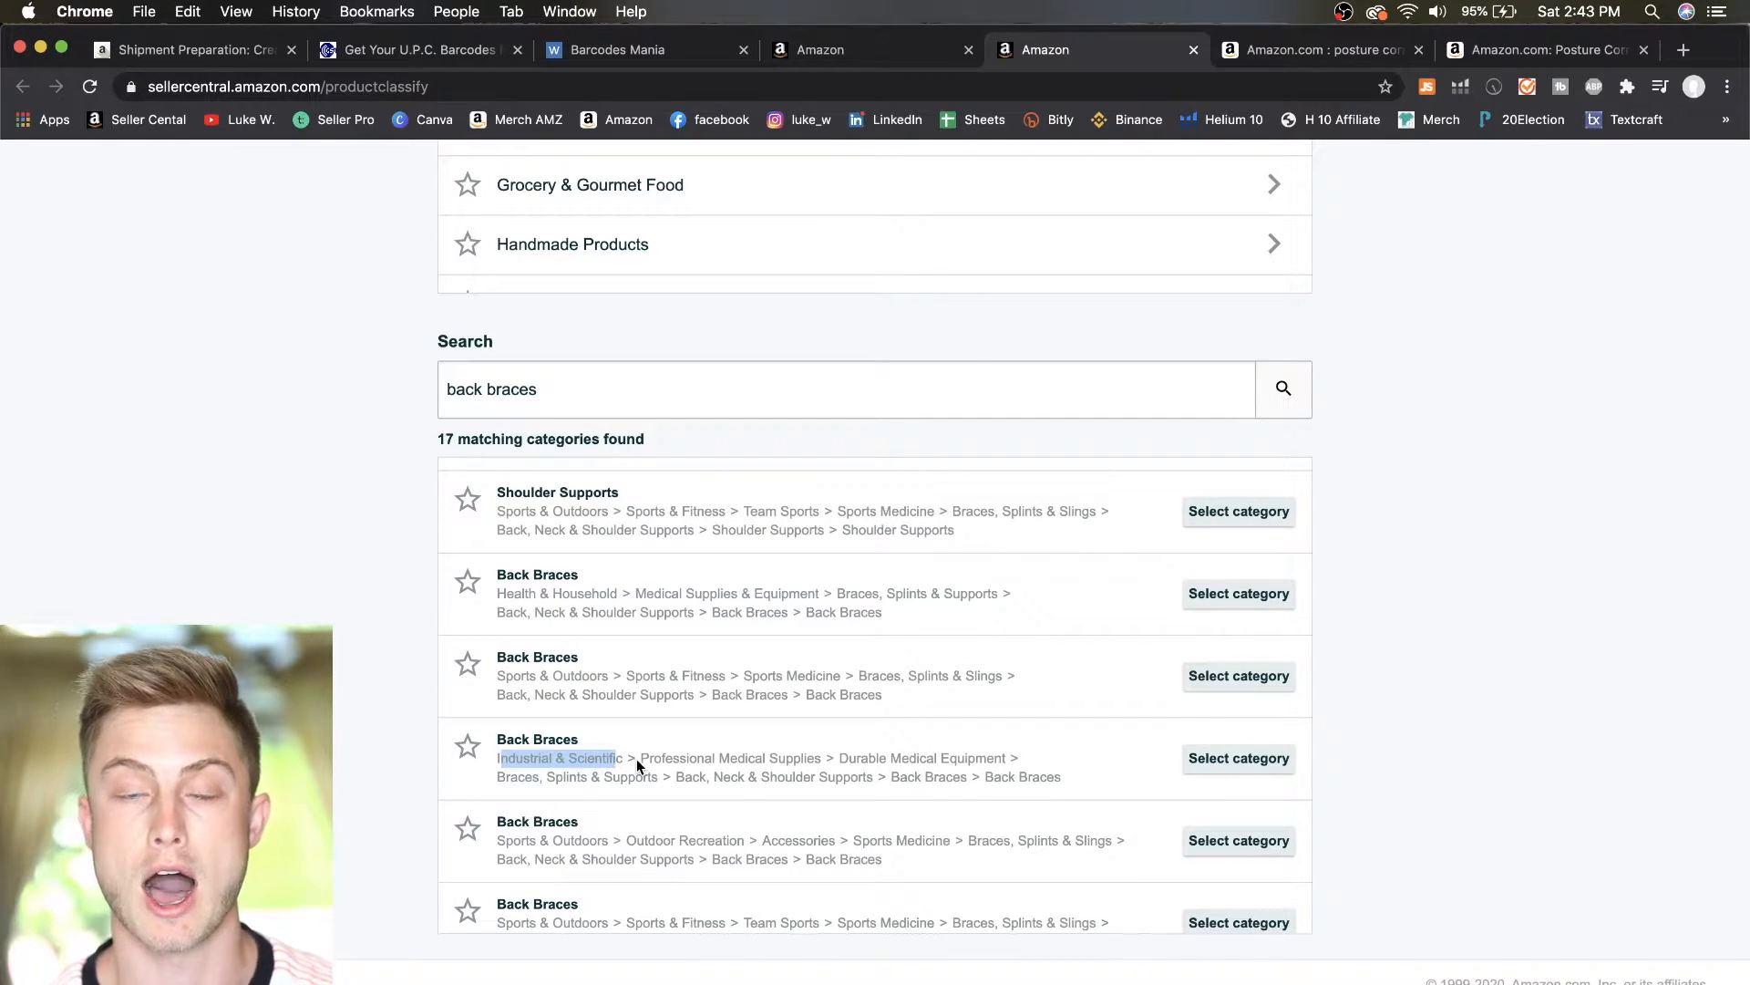
left_click(525, 595)
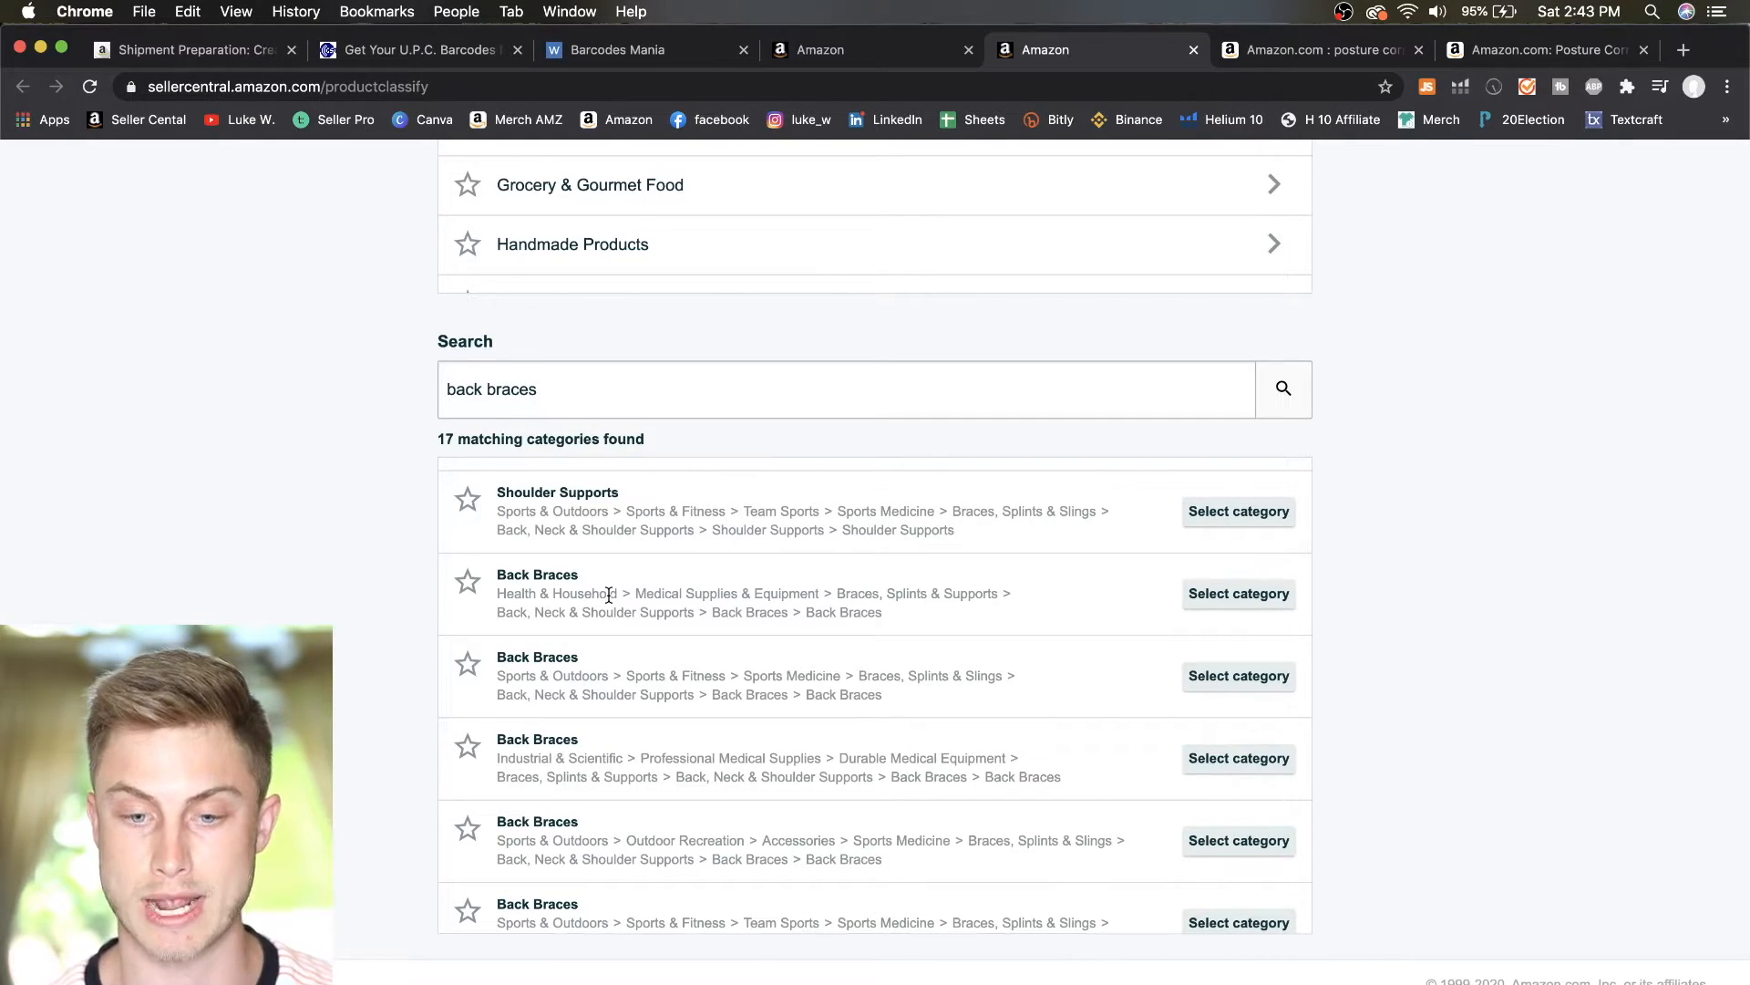
left_click(1251, 604)
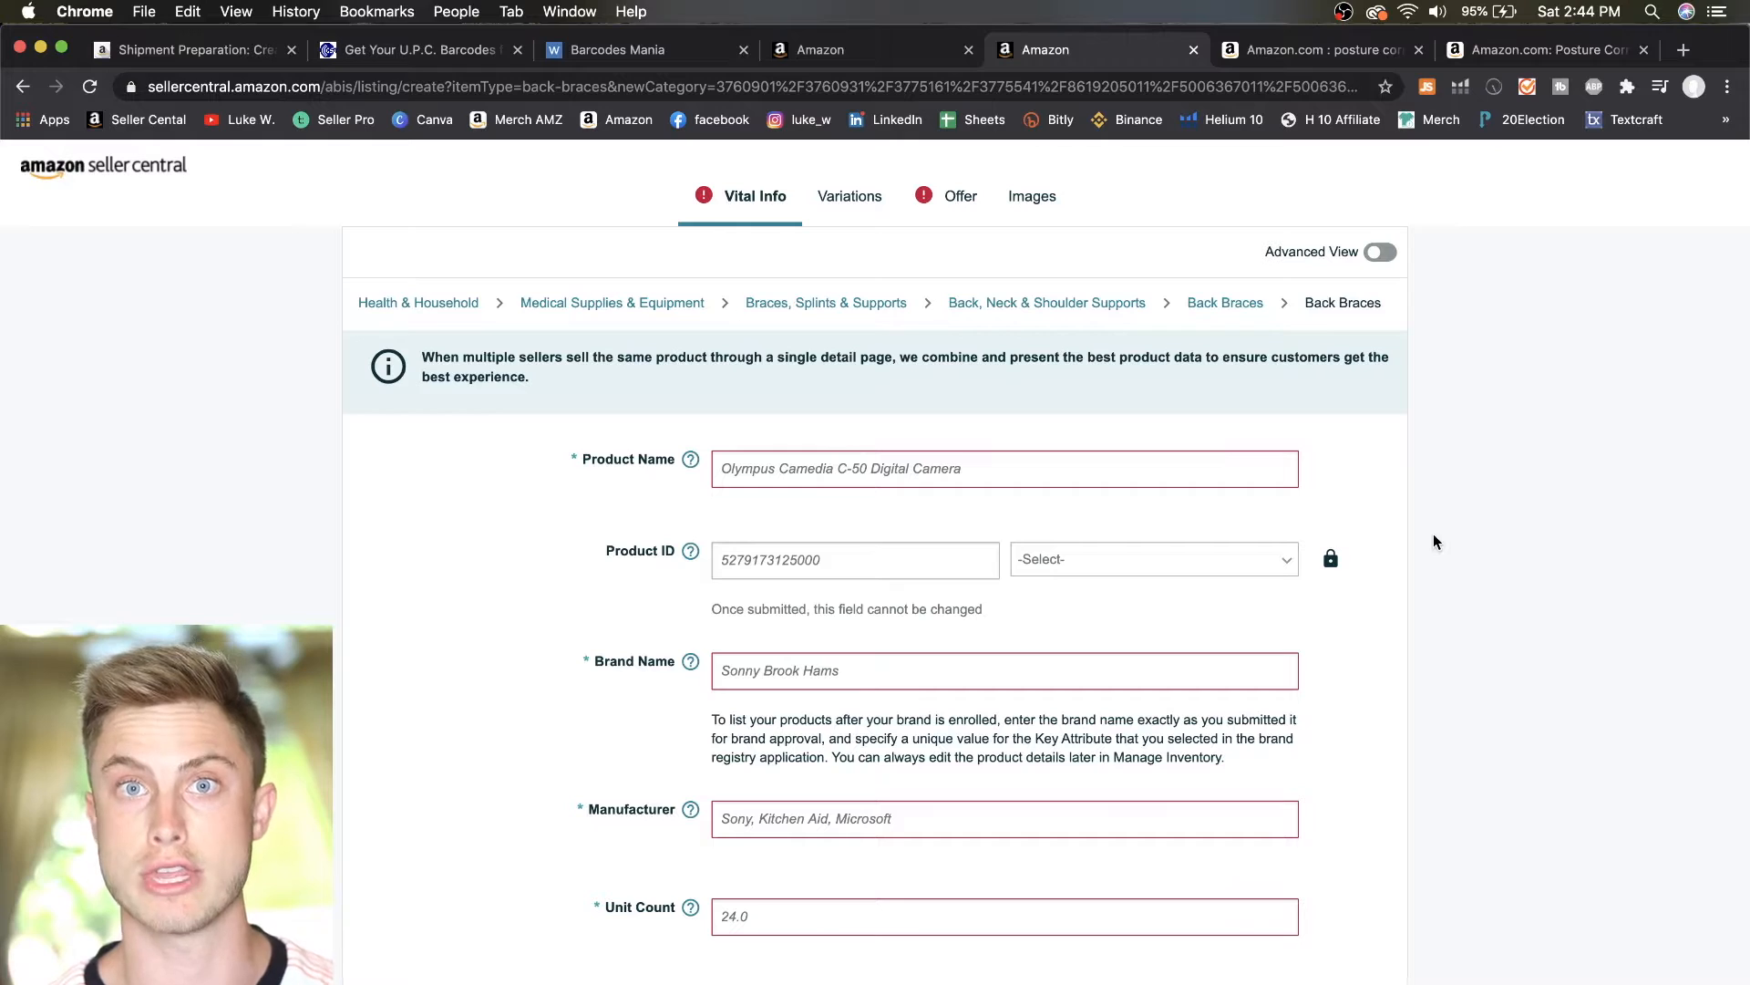
Enter "Posture Corrector" as the product name in the listing's vital info
scroll(1435, 542, "down", 1)
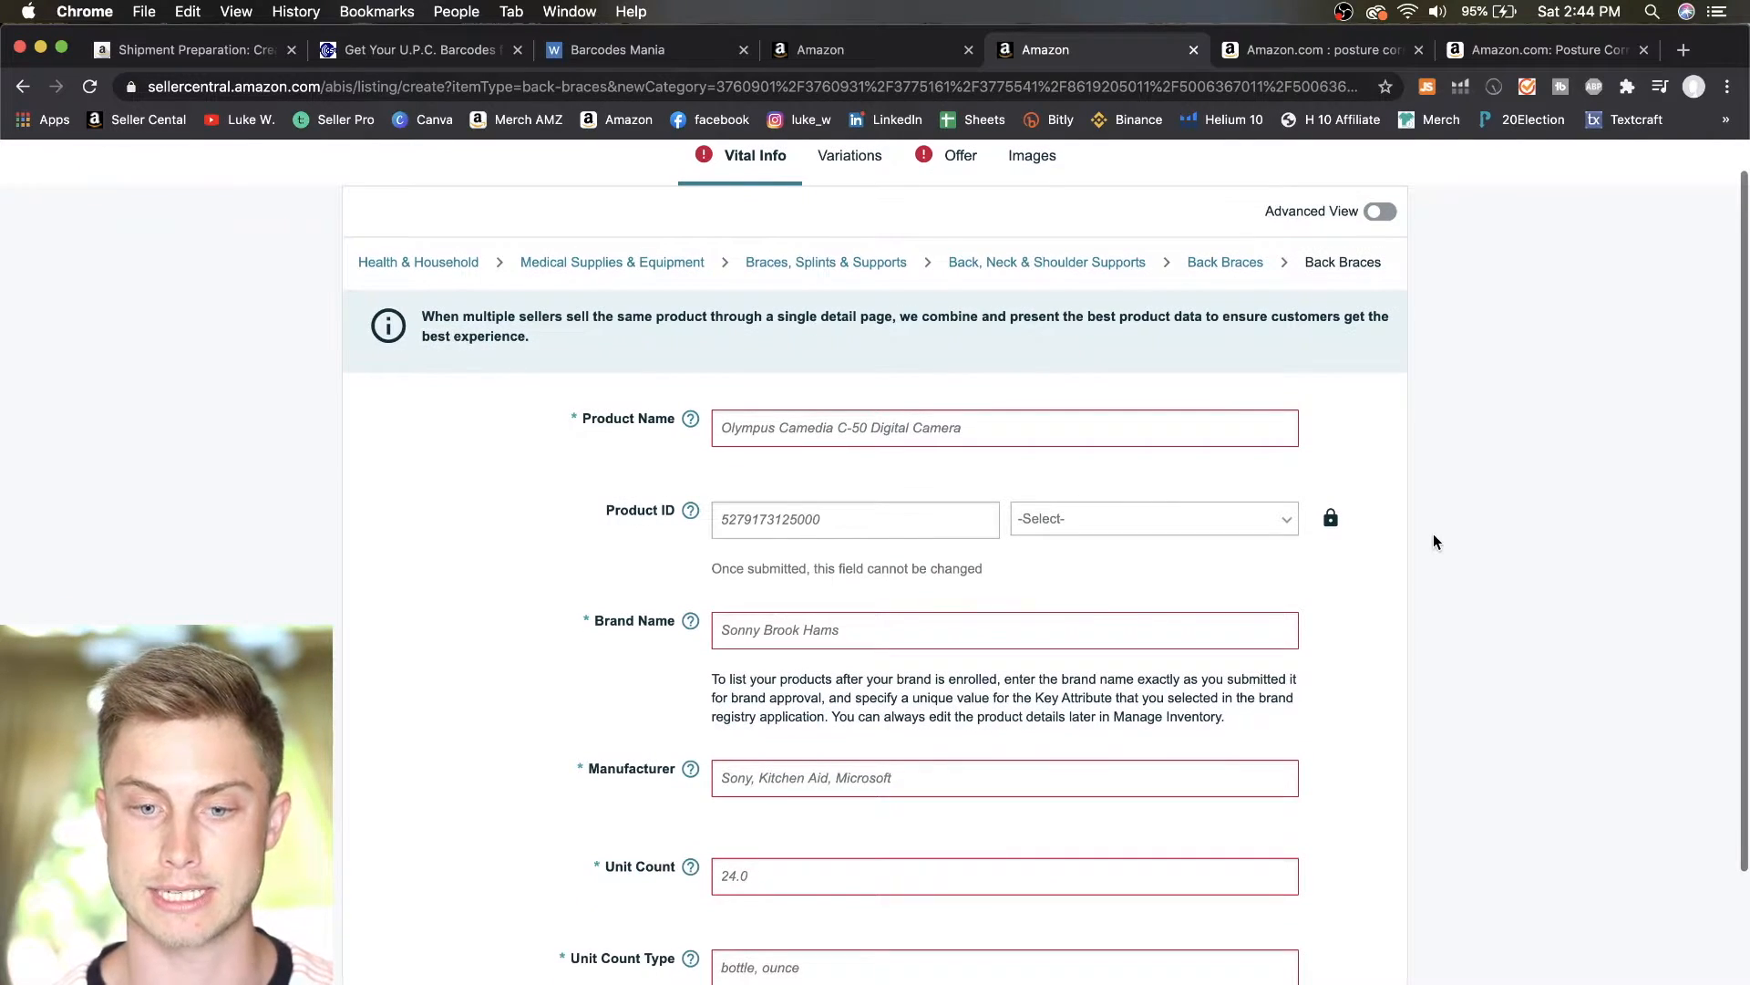
type("Posture Cor")
type("rector")
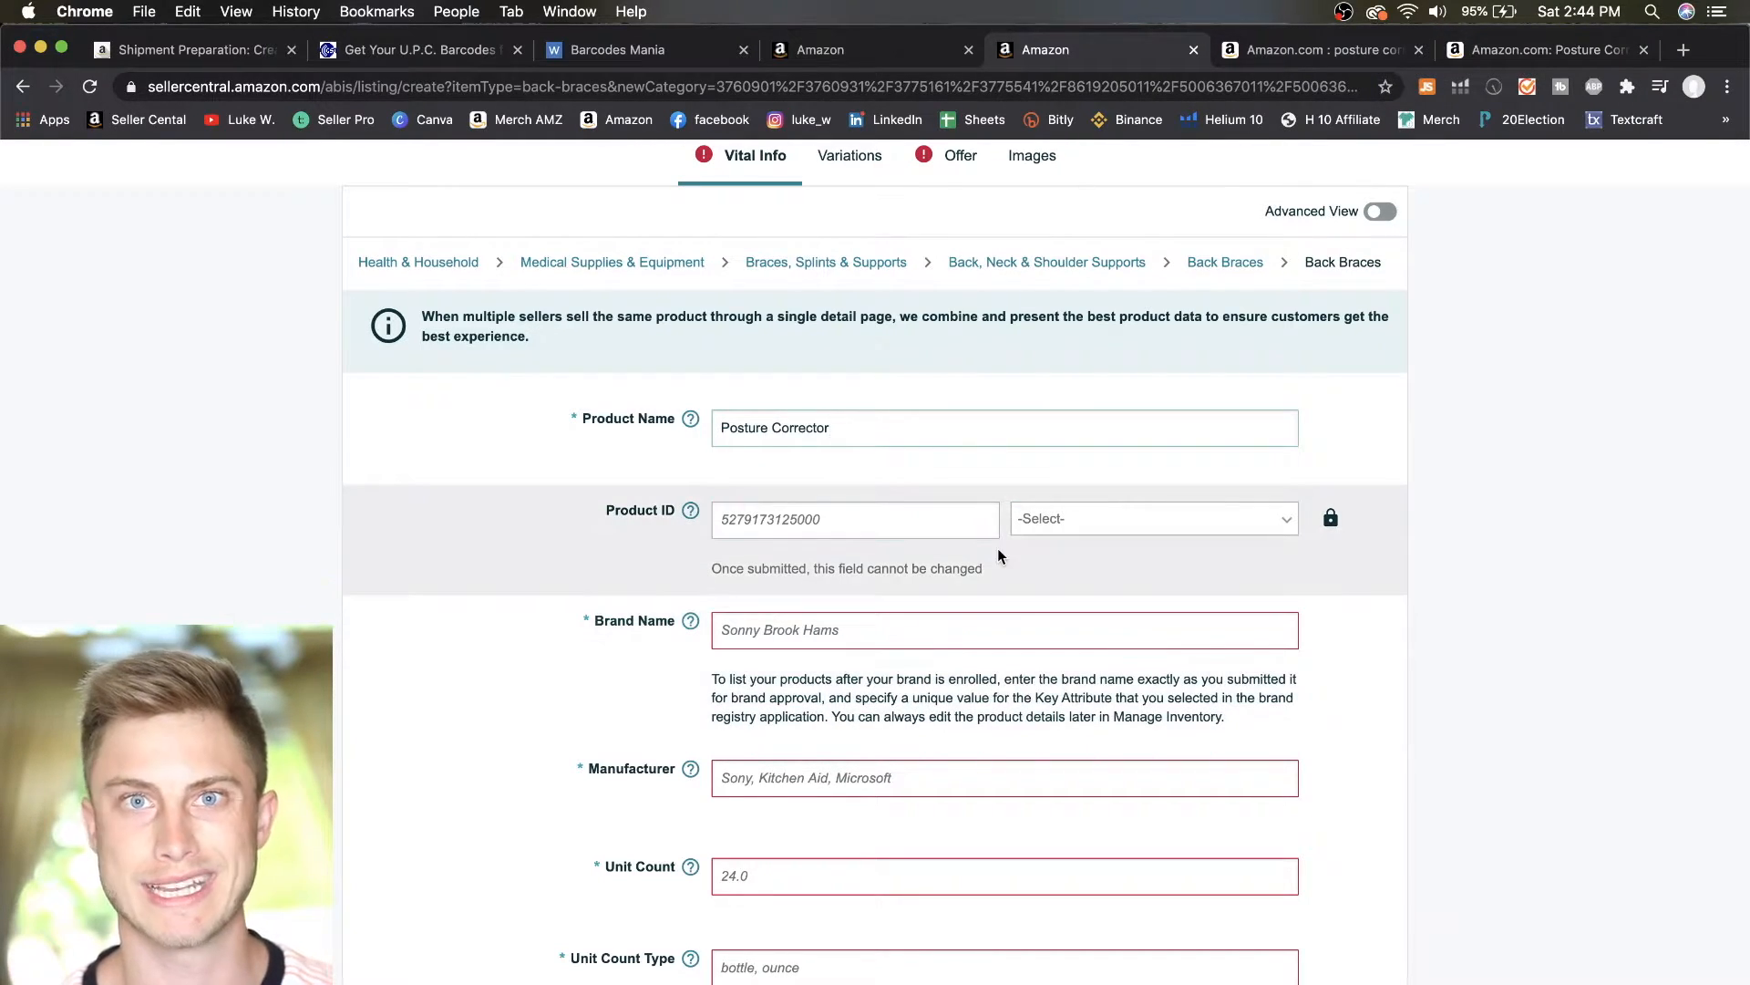
Enter "Great Posture" as the brand name of the new listing
scroll(998, 556, "down", 1)
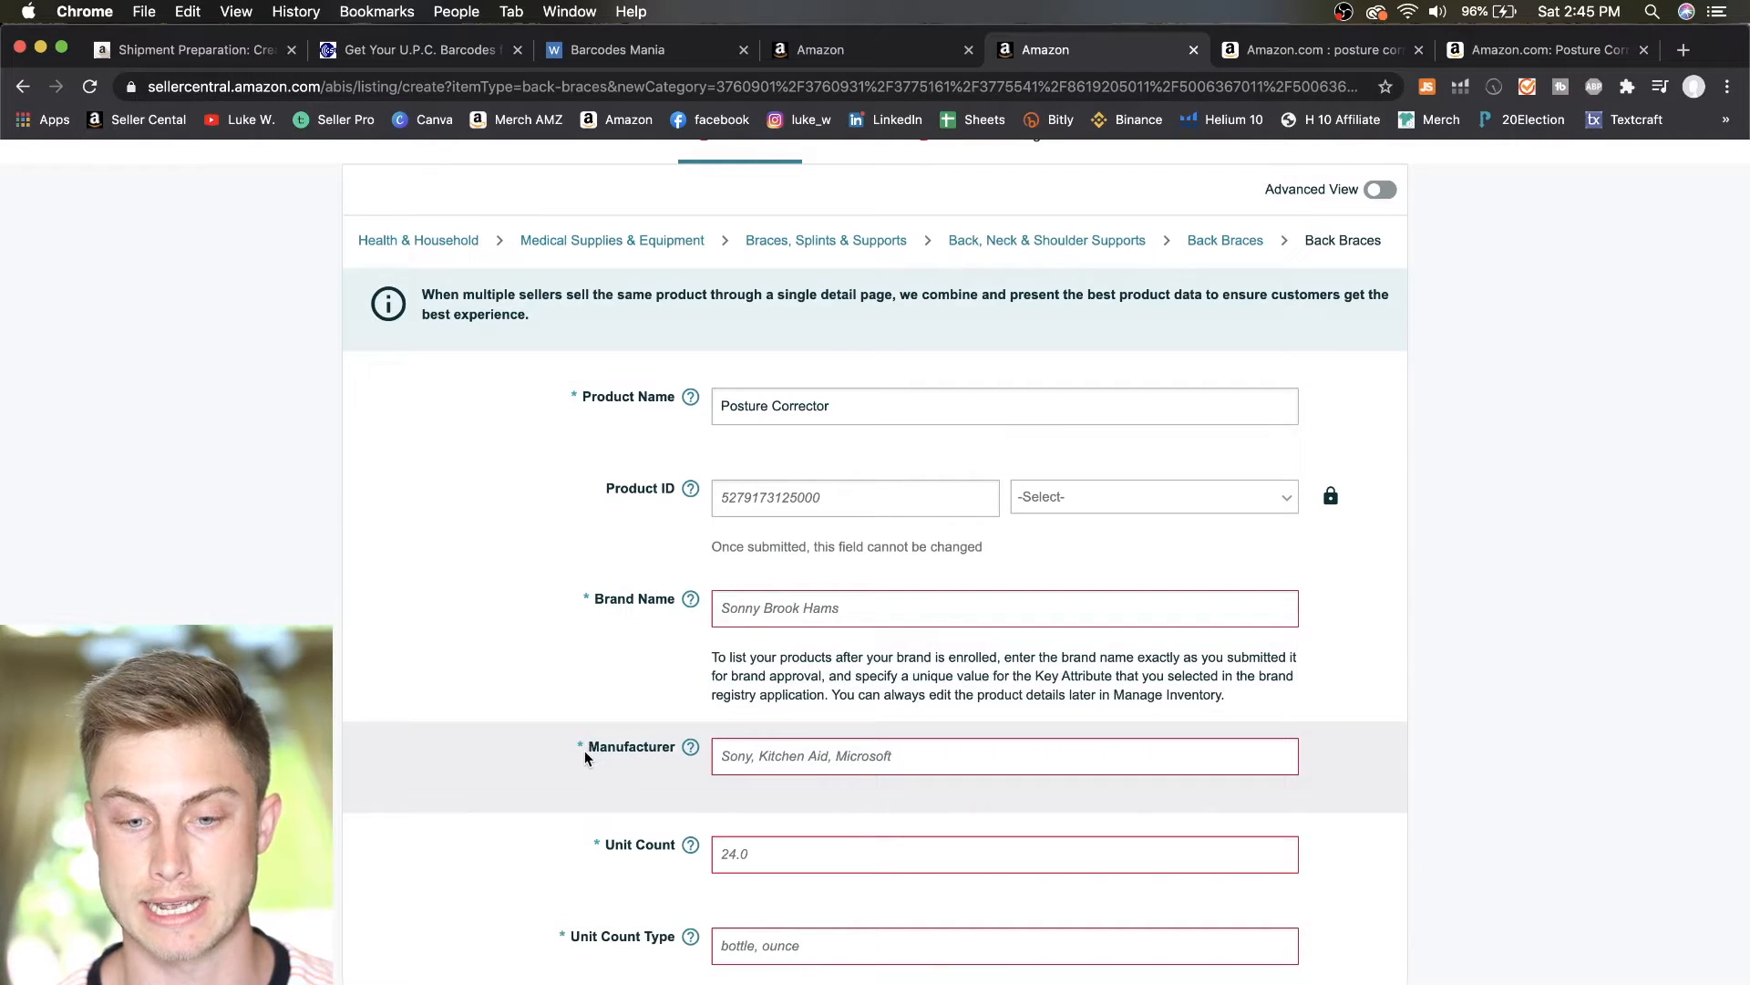
scroll(780, 232, "up", 2)
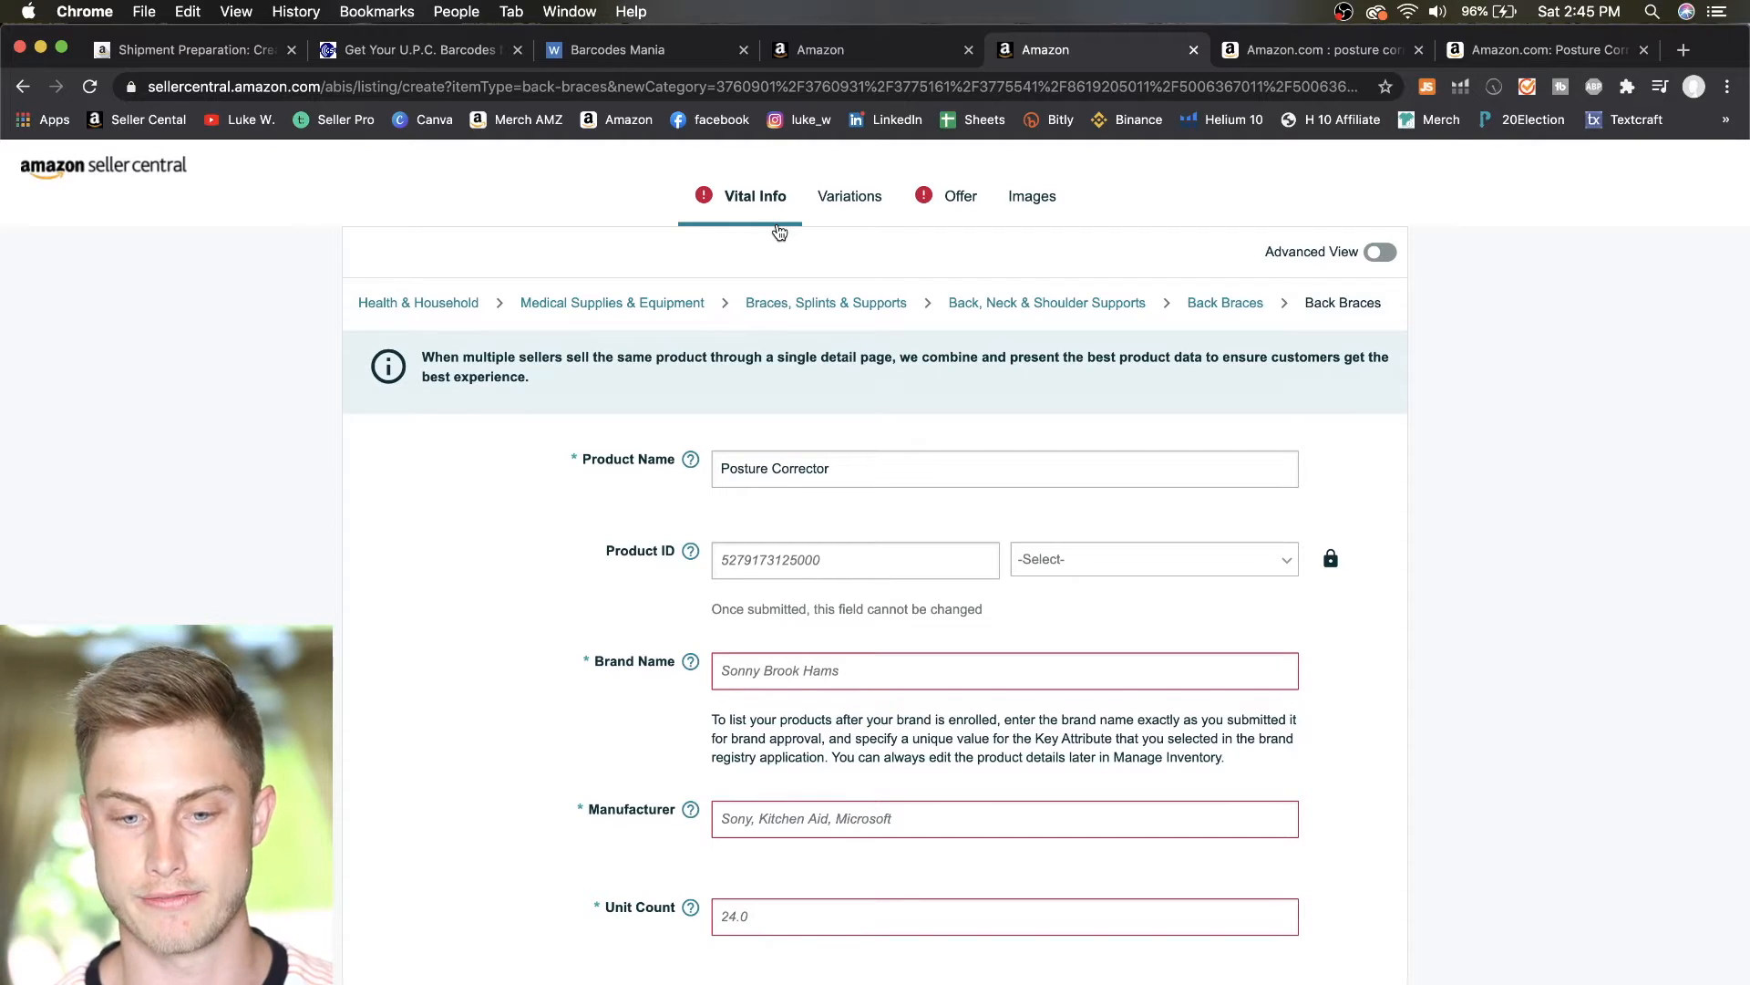
scroll(779, 232, "down", 2)
left_click(784, 568)
type("Great Post")
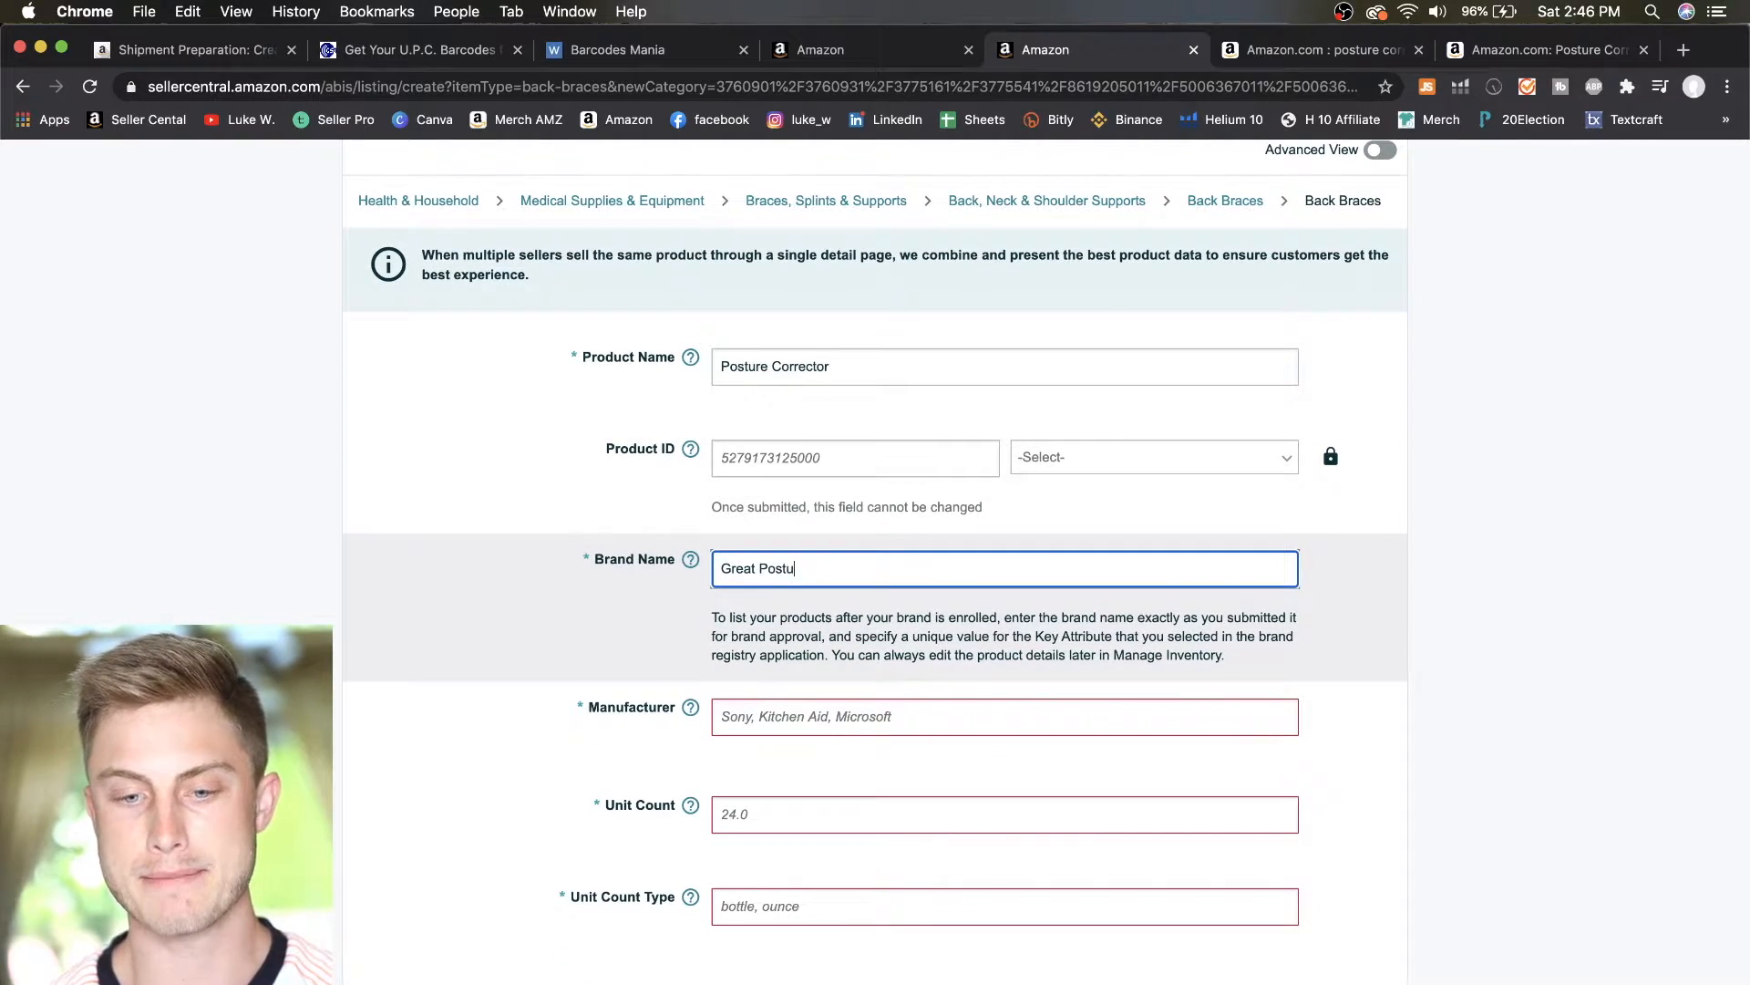
type("re")
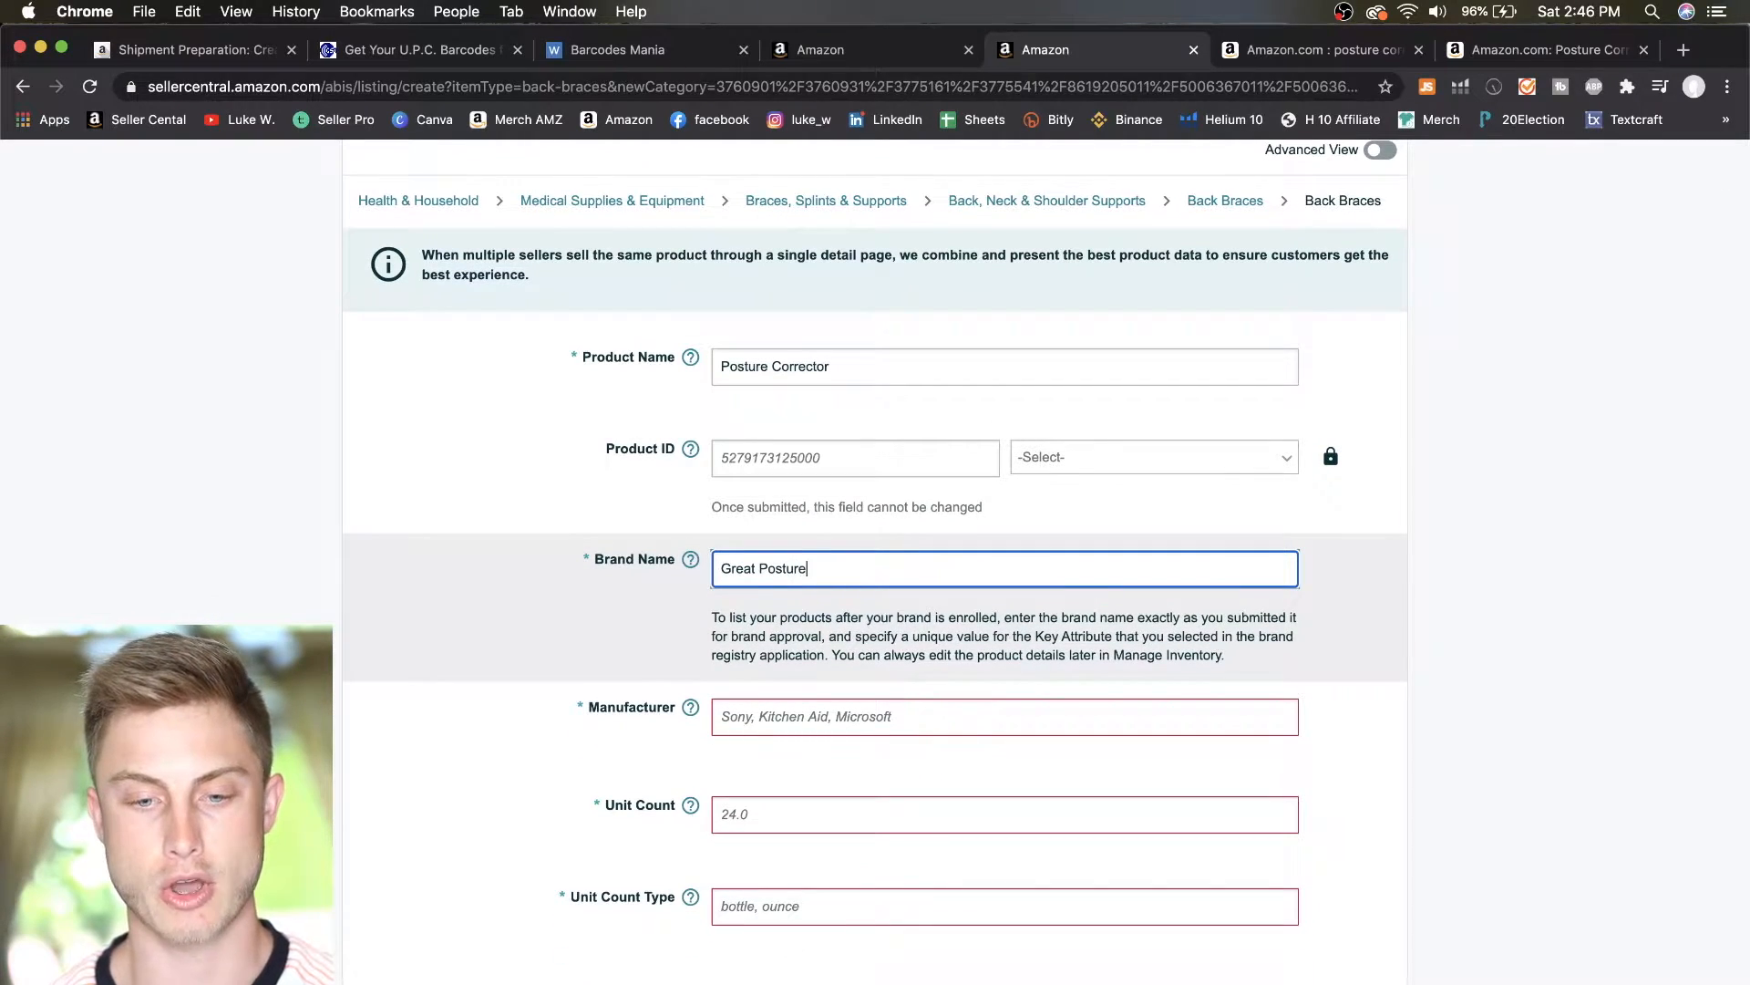
Copy the brand name "Great Posture" into the Manufacturer field of the listing
left_click_drag(723, 576, 813, 568)
key("super+c")
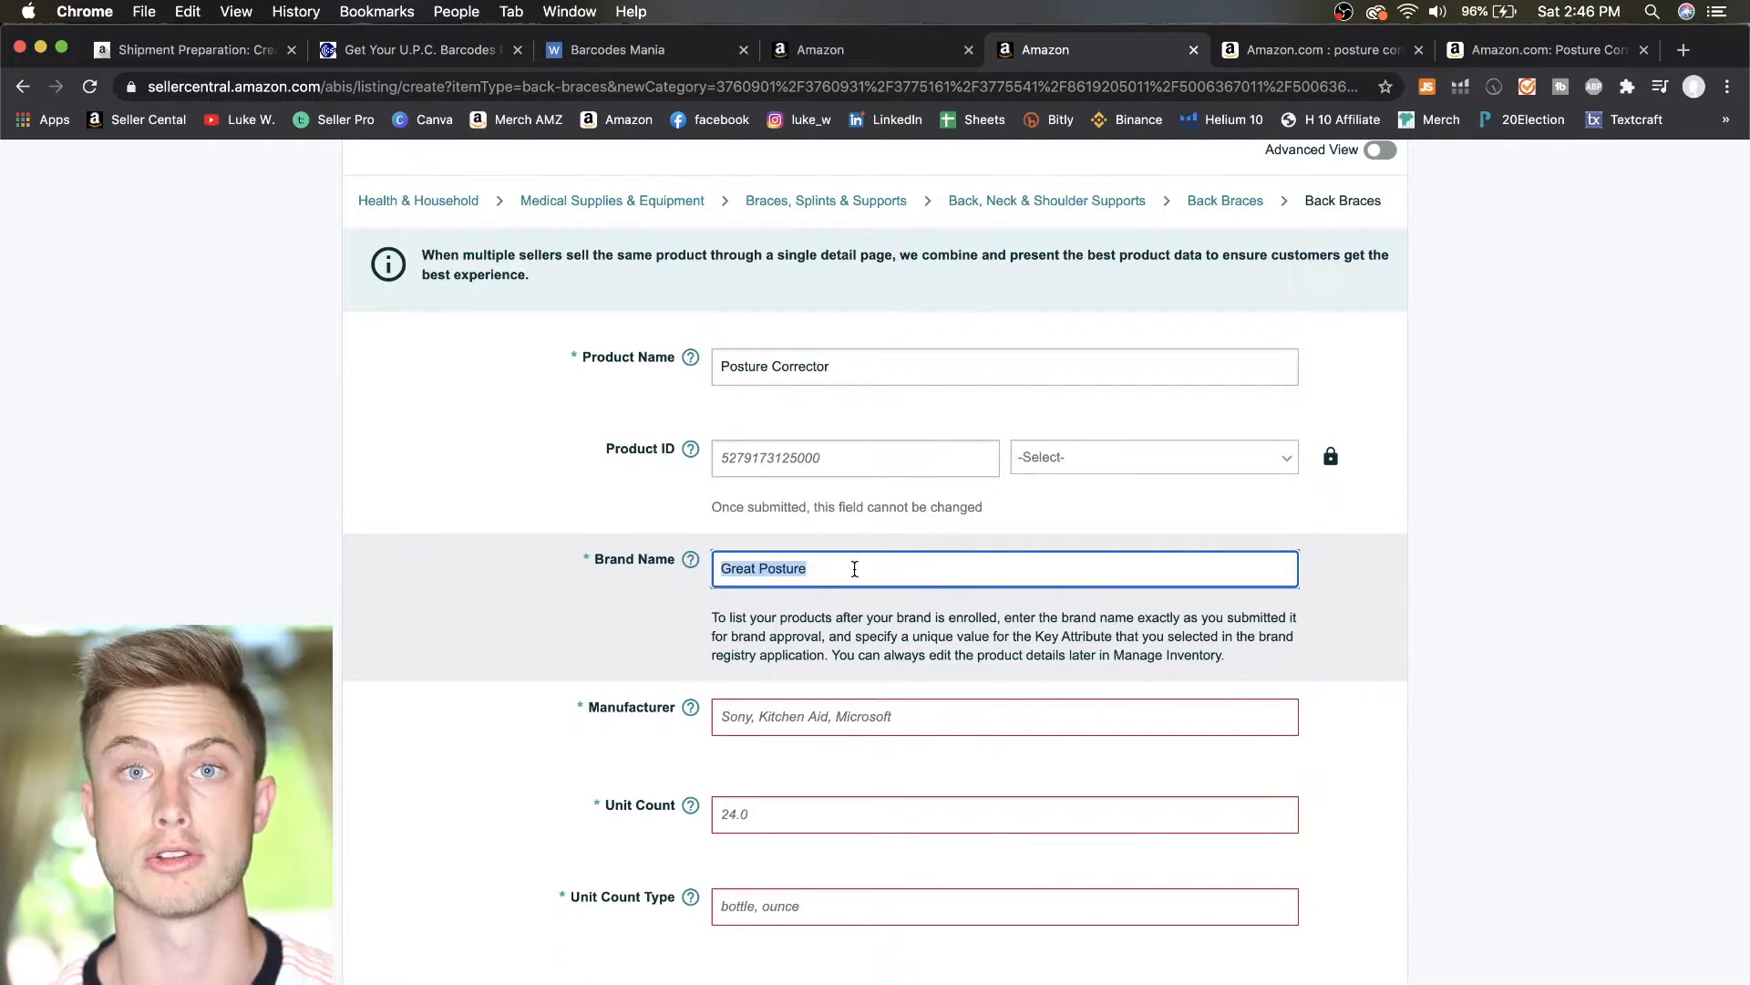
left_click(854, 568)
left_click(846, 720)
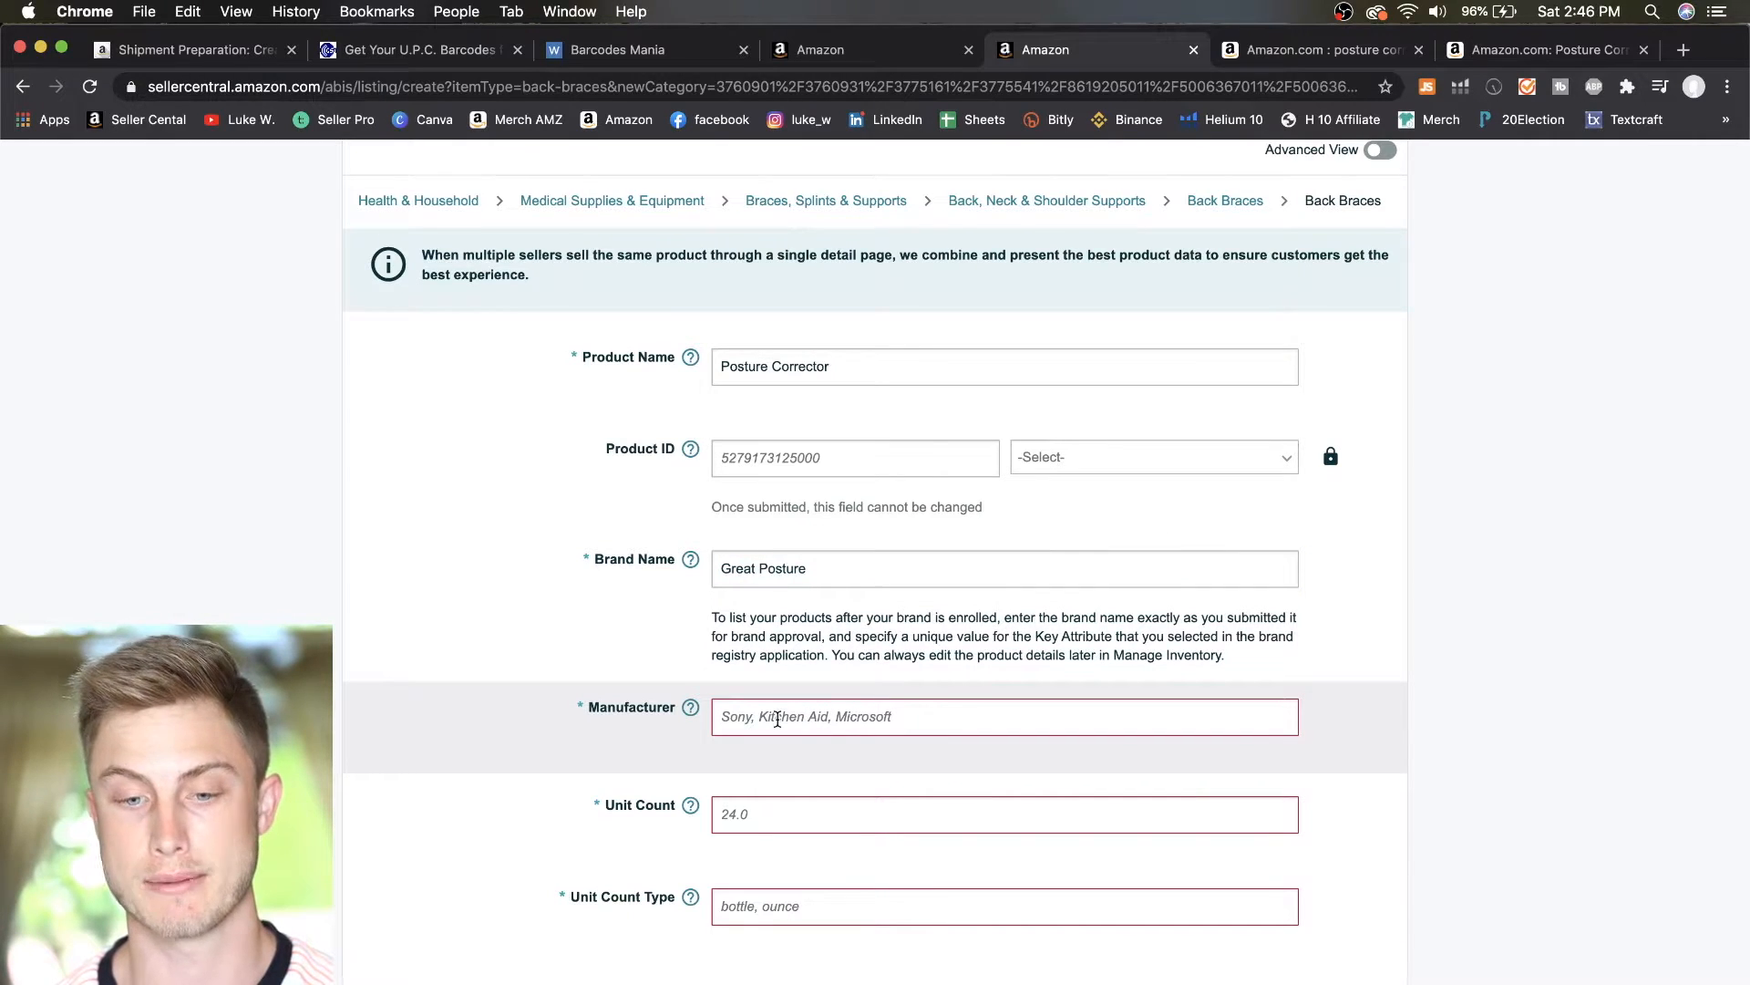
key("super+v")
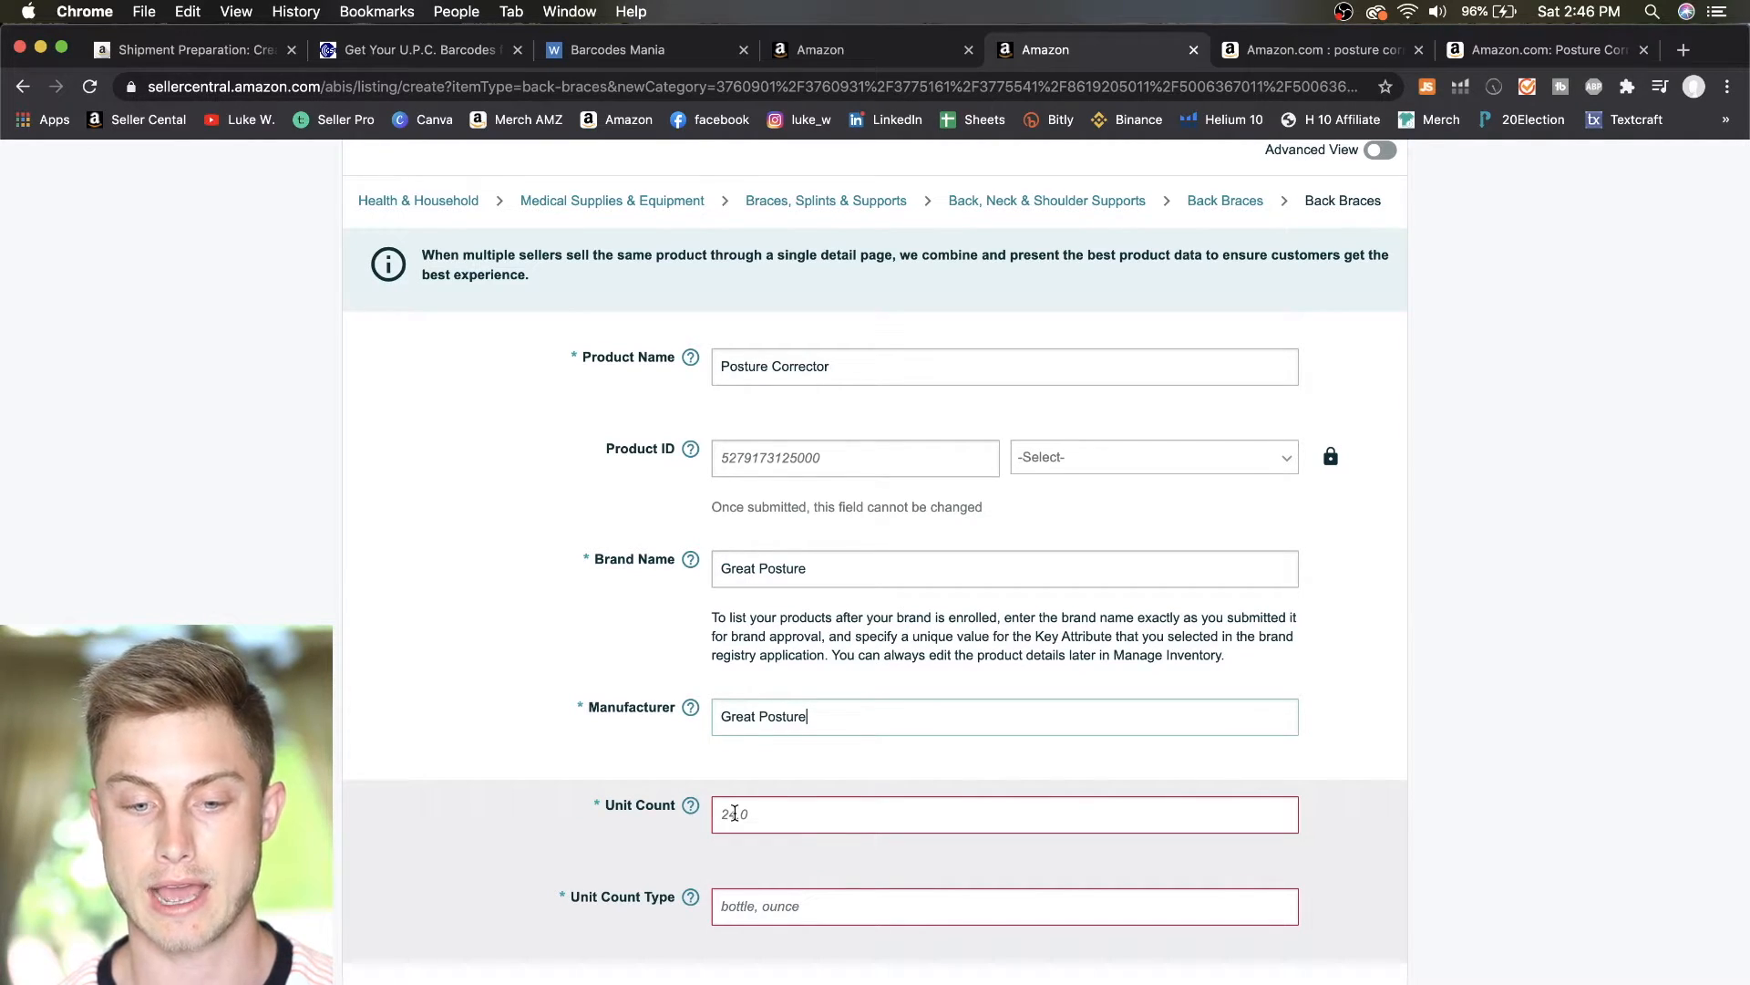
Enter 1 as the unit count and "unit" as the unit count type
type("1")
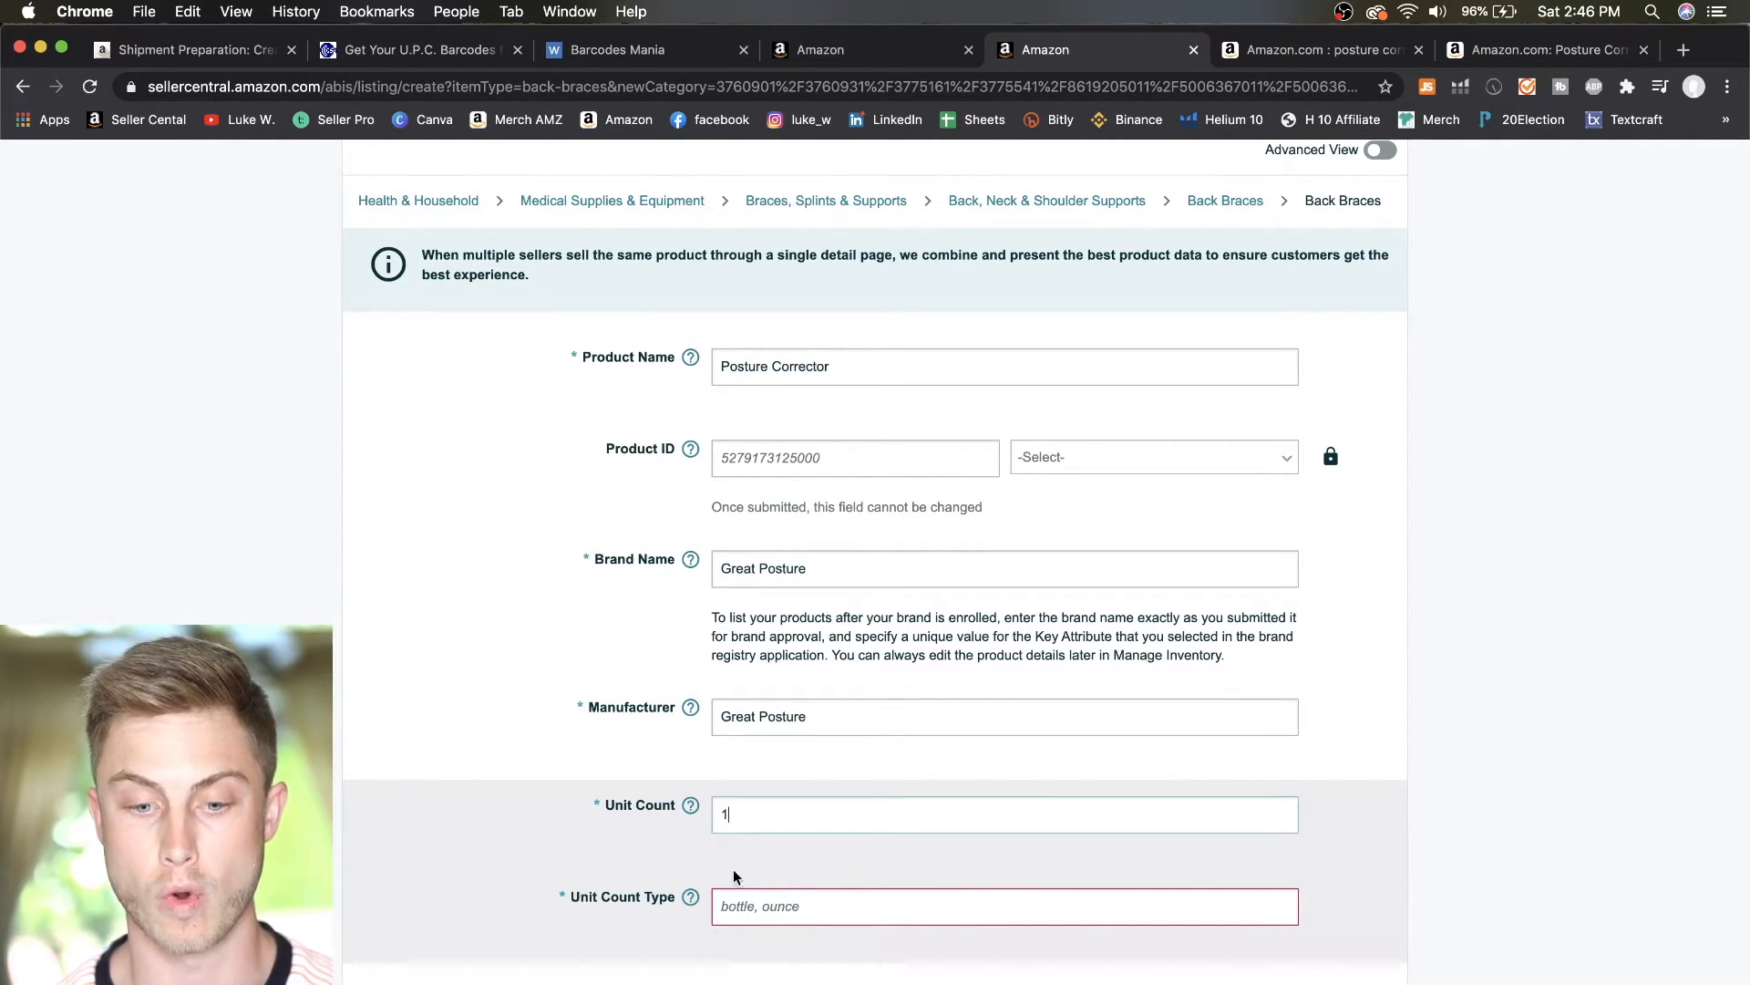
left_click(734, 905)
type("unit")
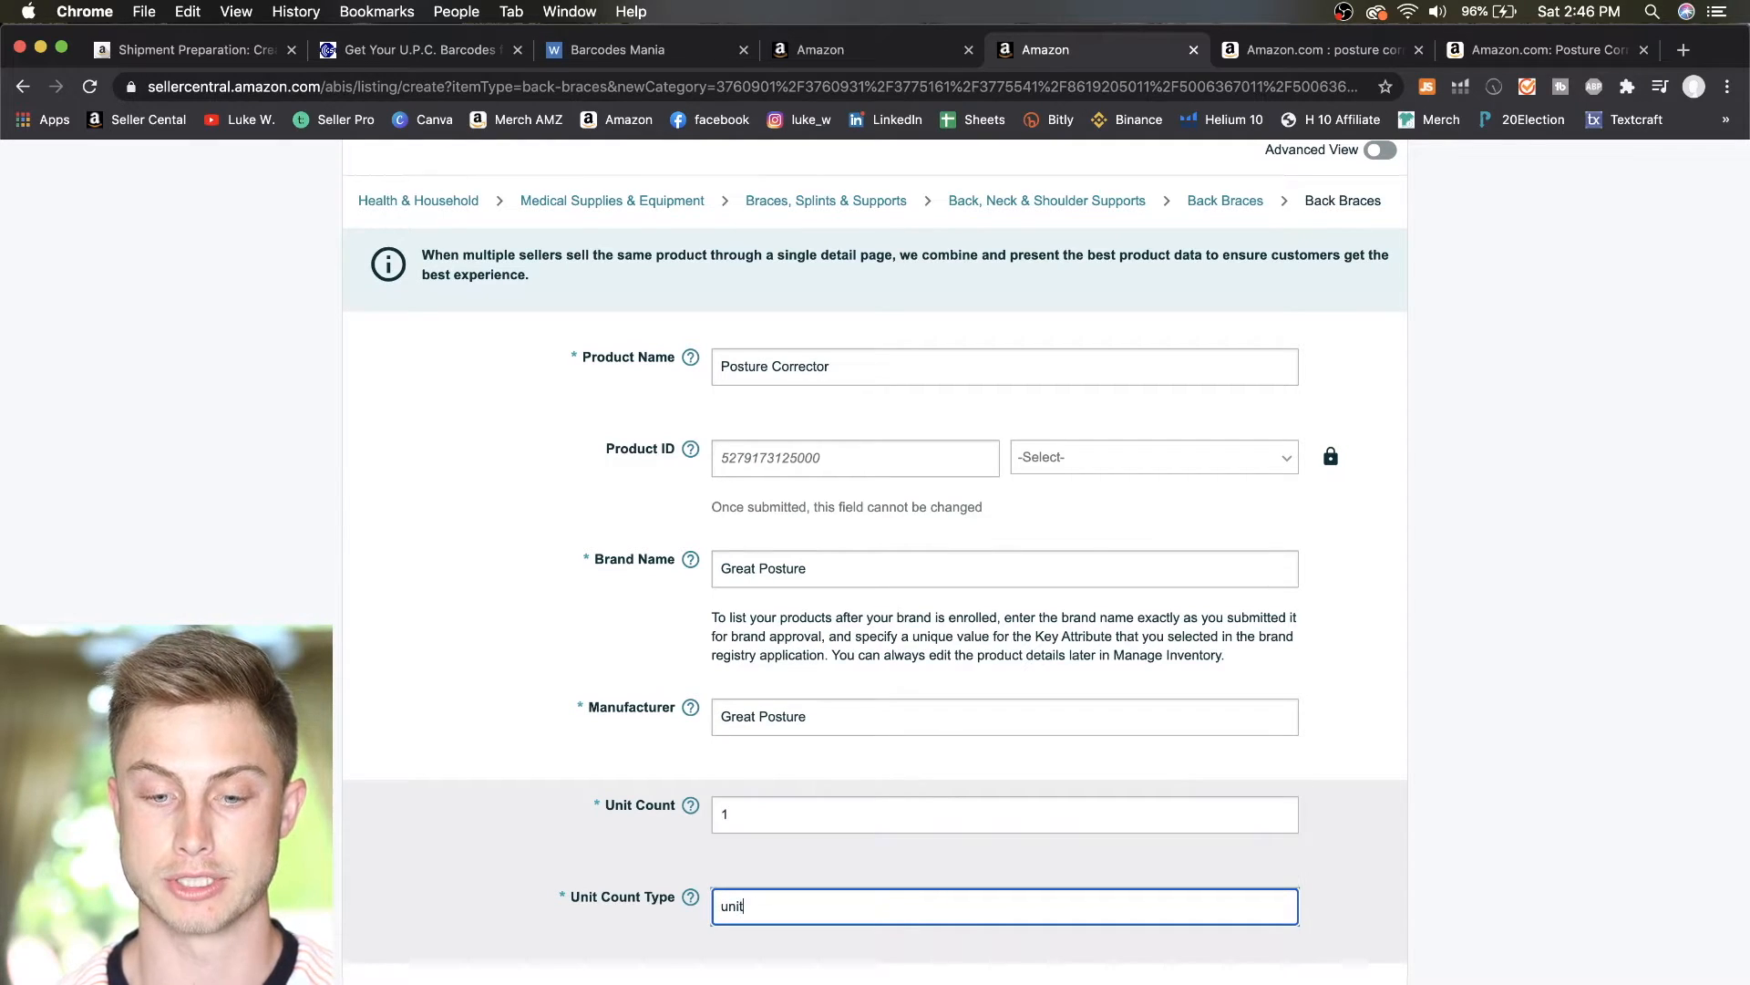
left_click(600, 964)
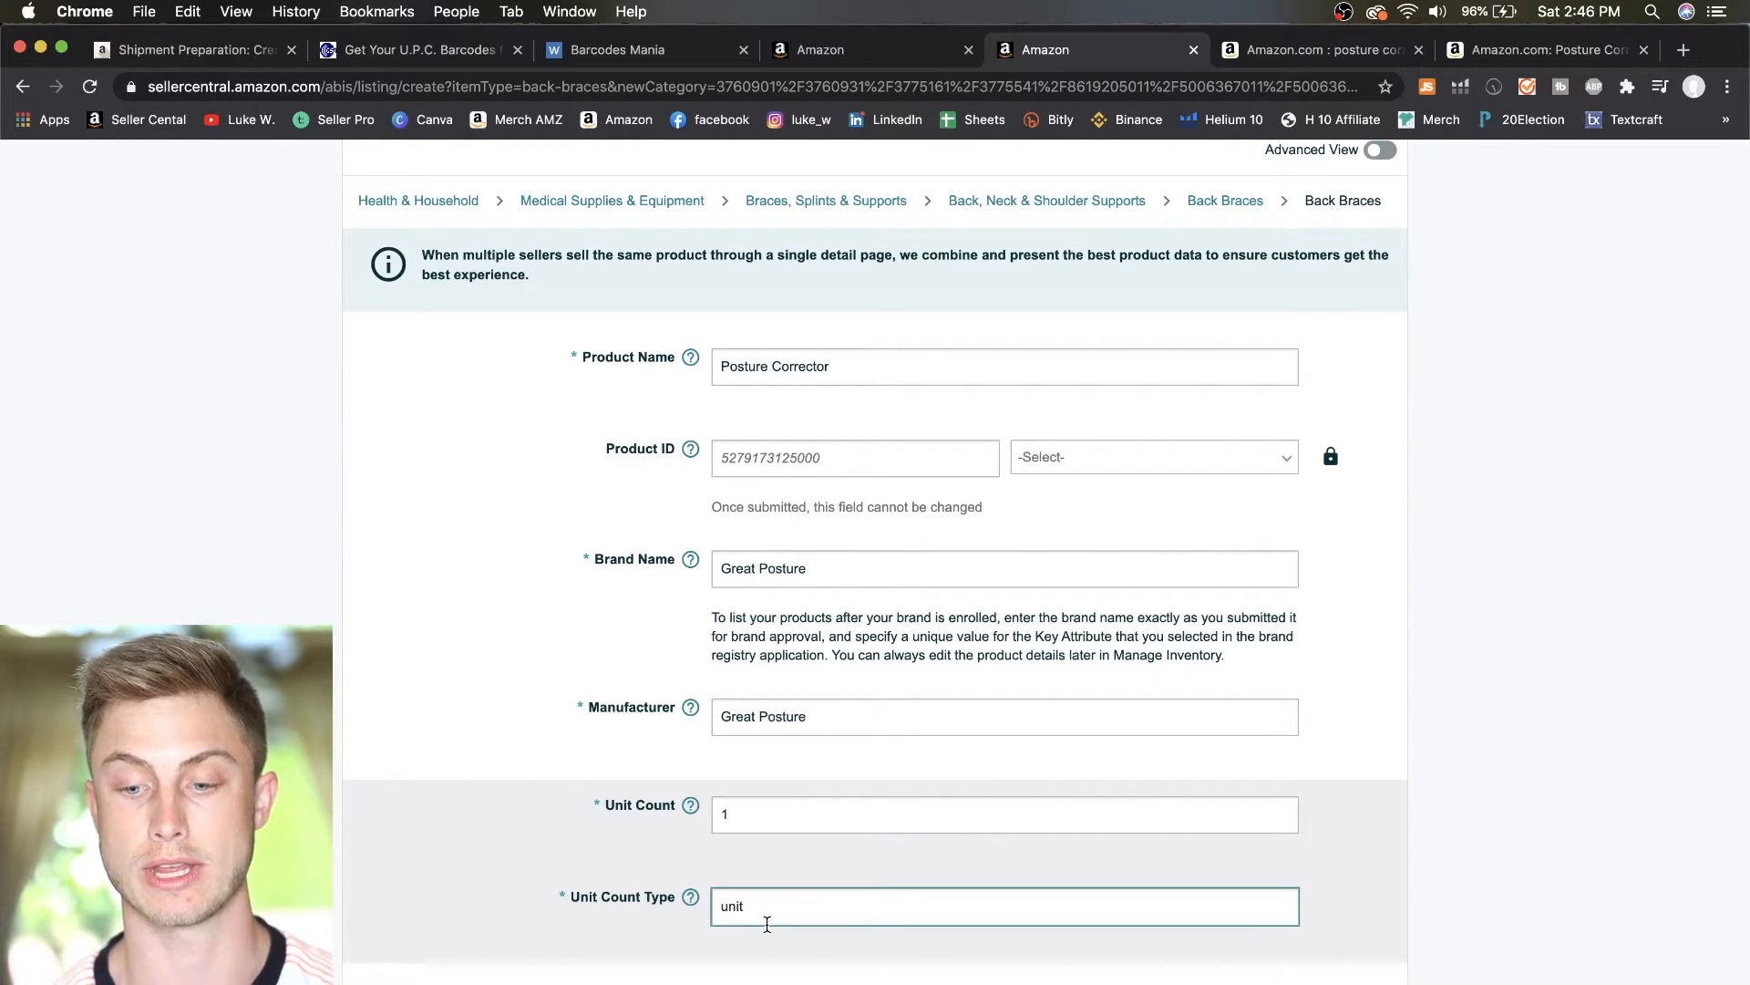
mouse_move(693, 806)
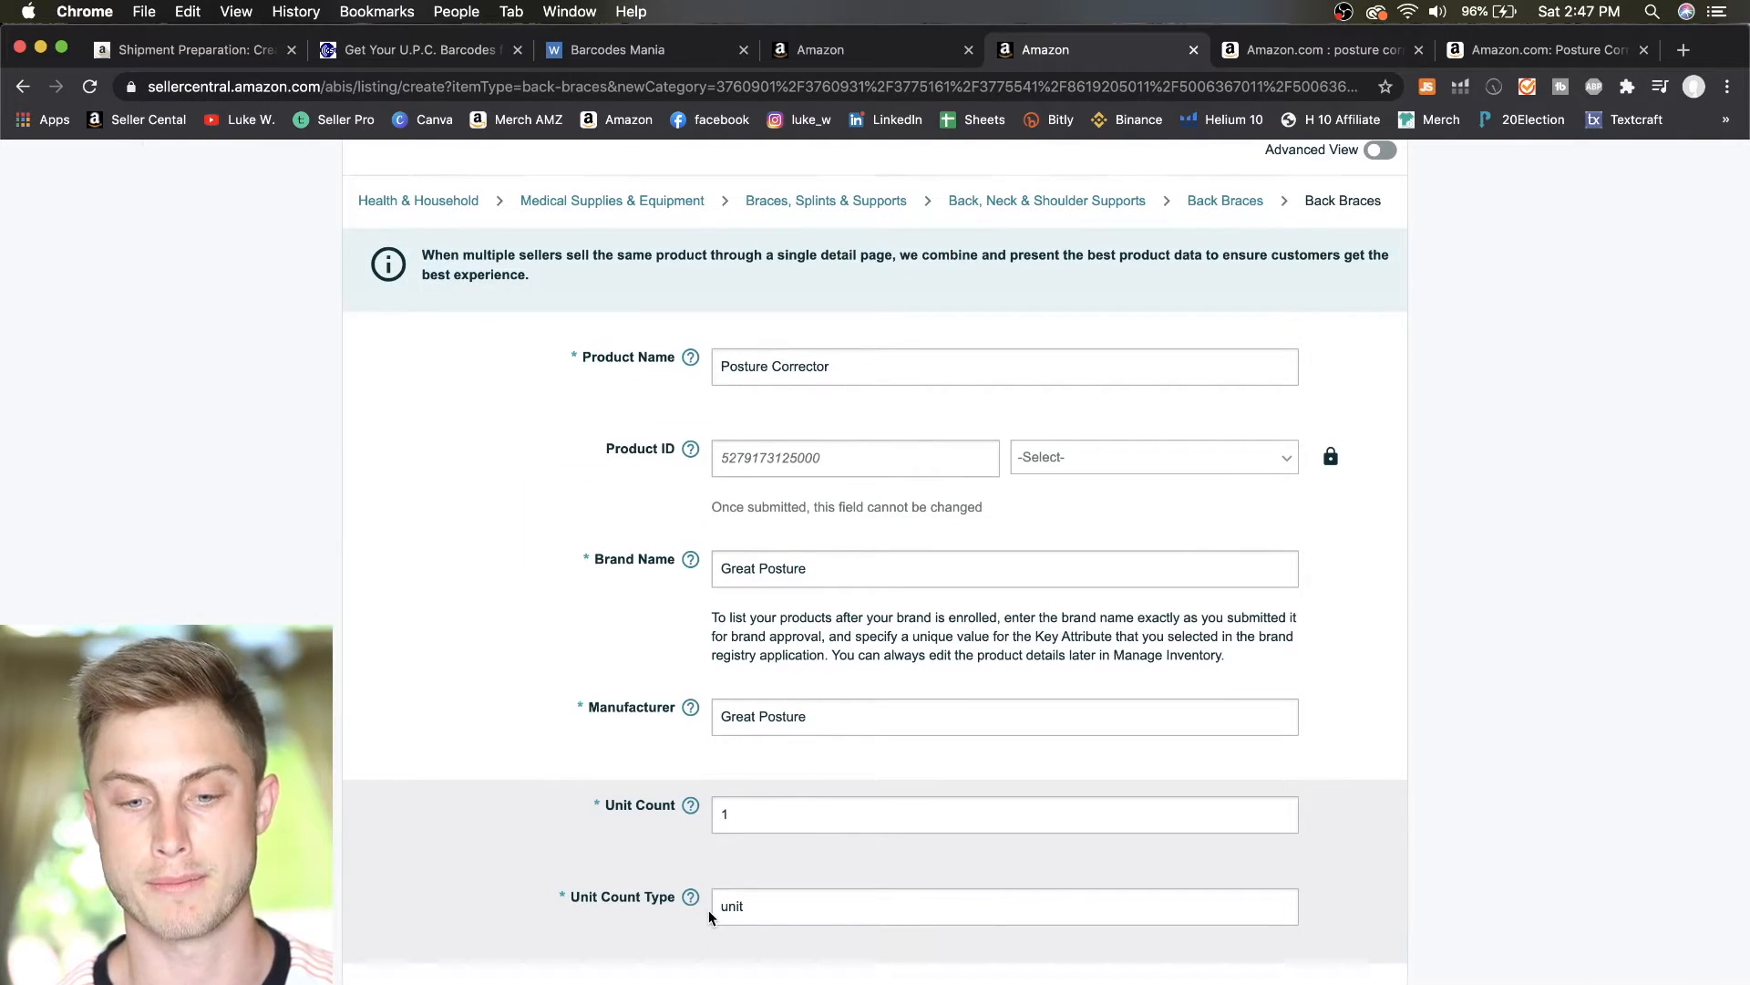
left_click(762, 909)
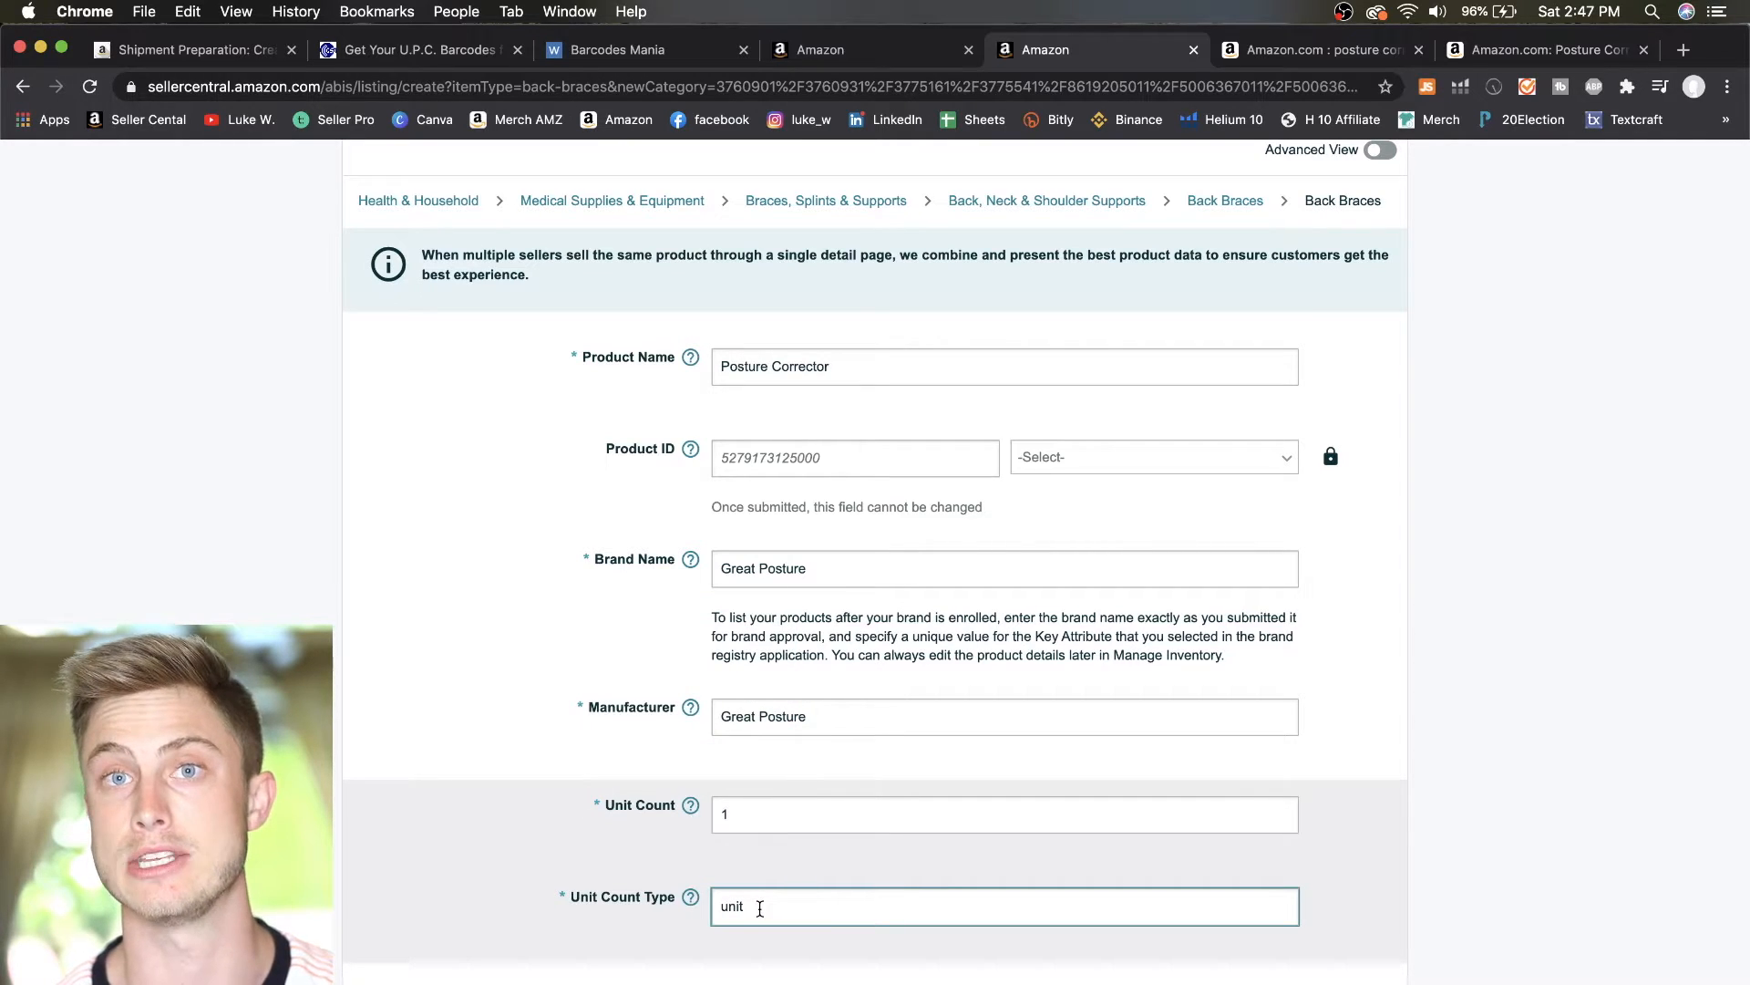
Go to the listing's Offer section and set the price to $24.99
scroll(938, 246, "up", 2)
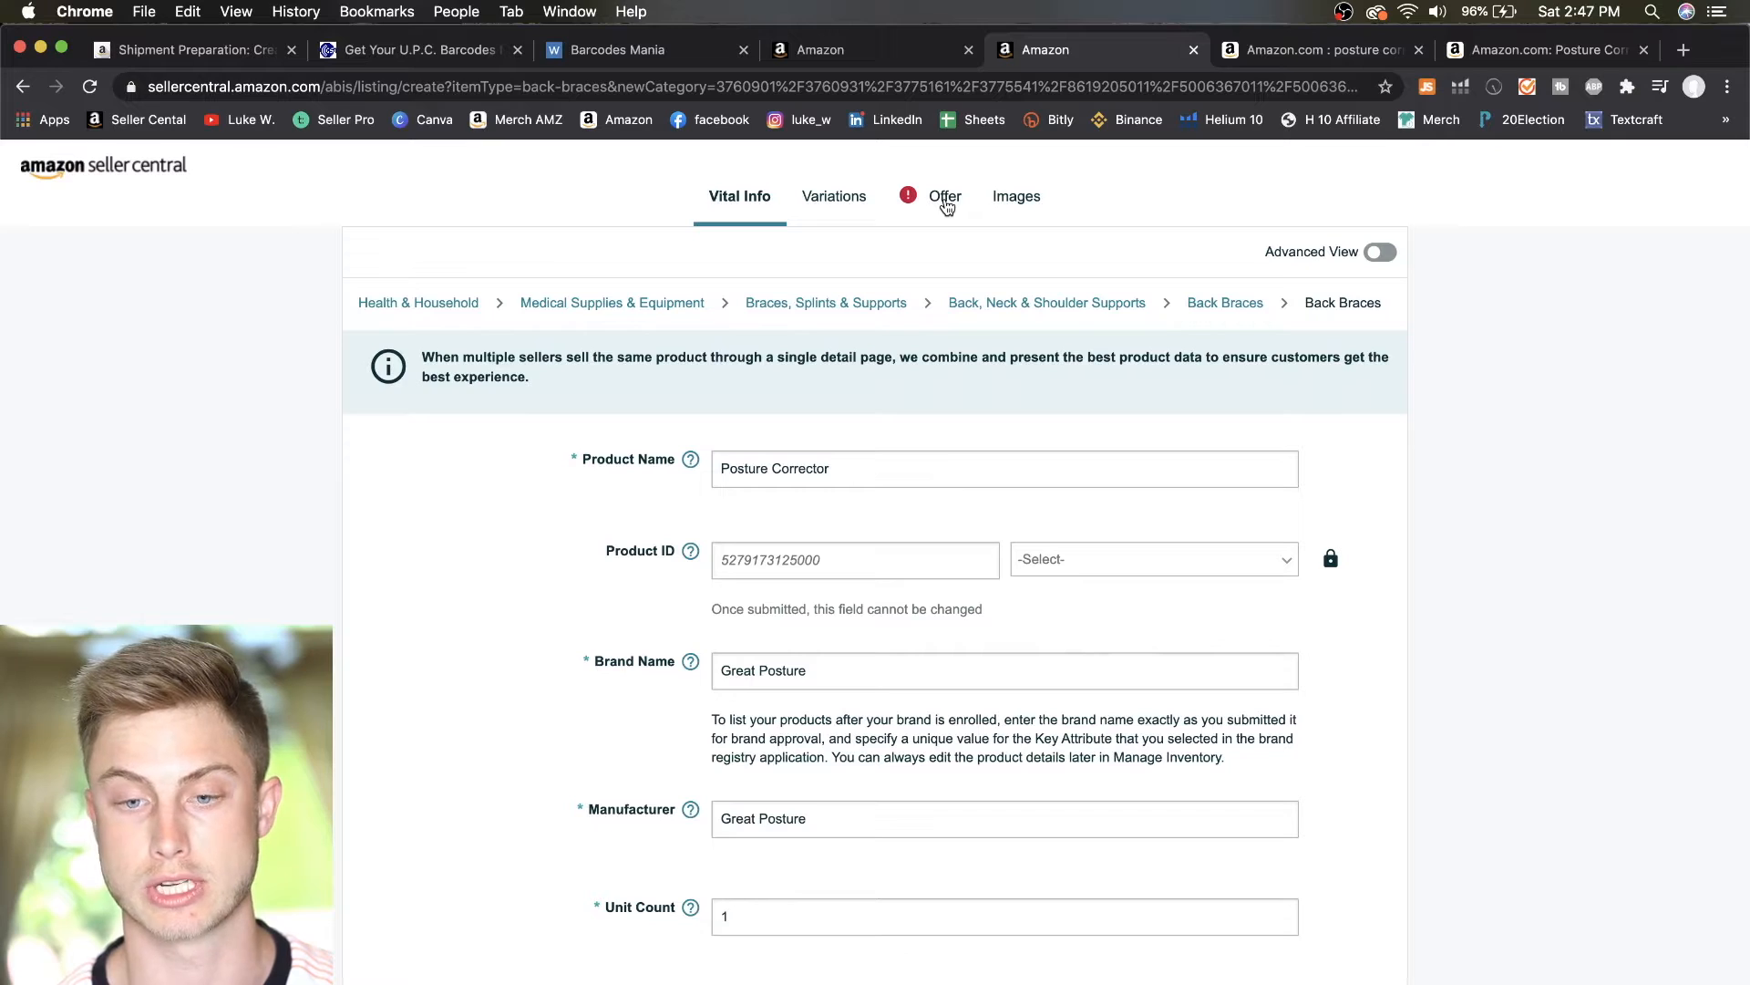
left_click(946, 207)
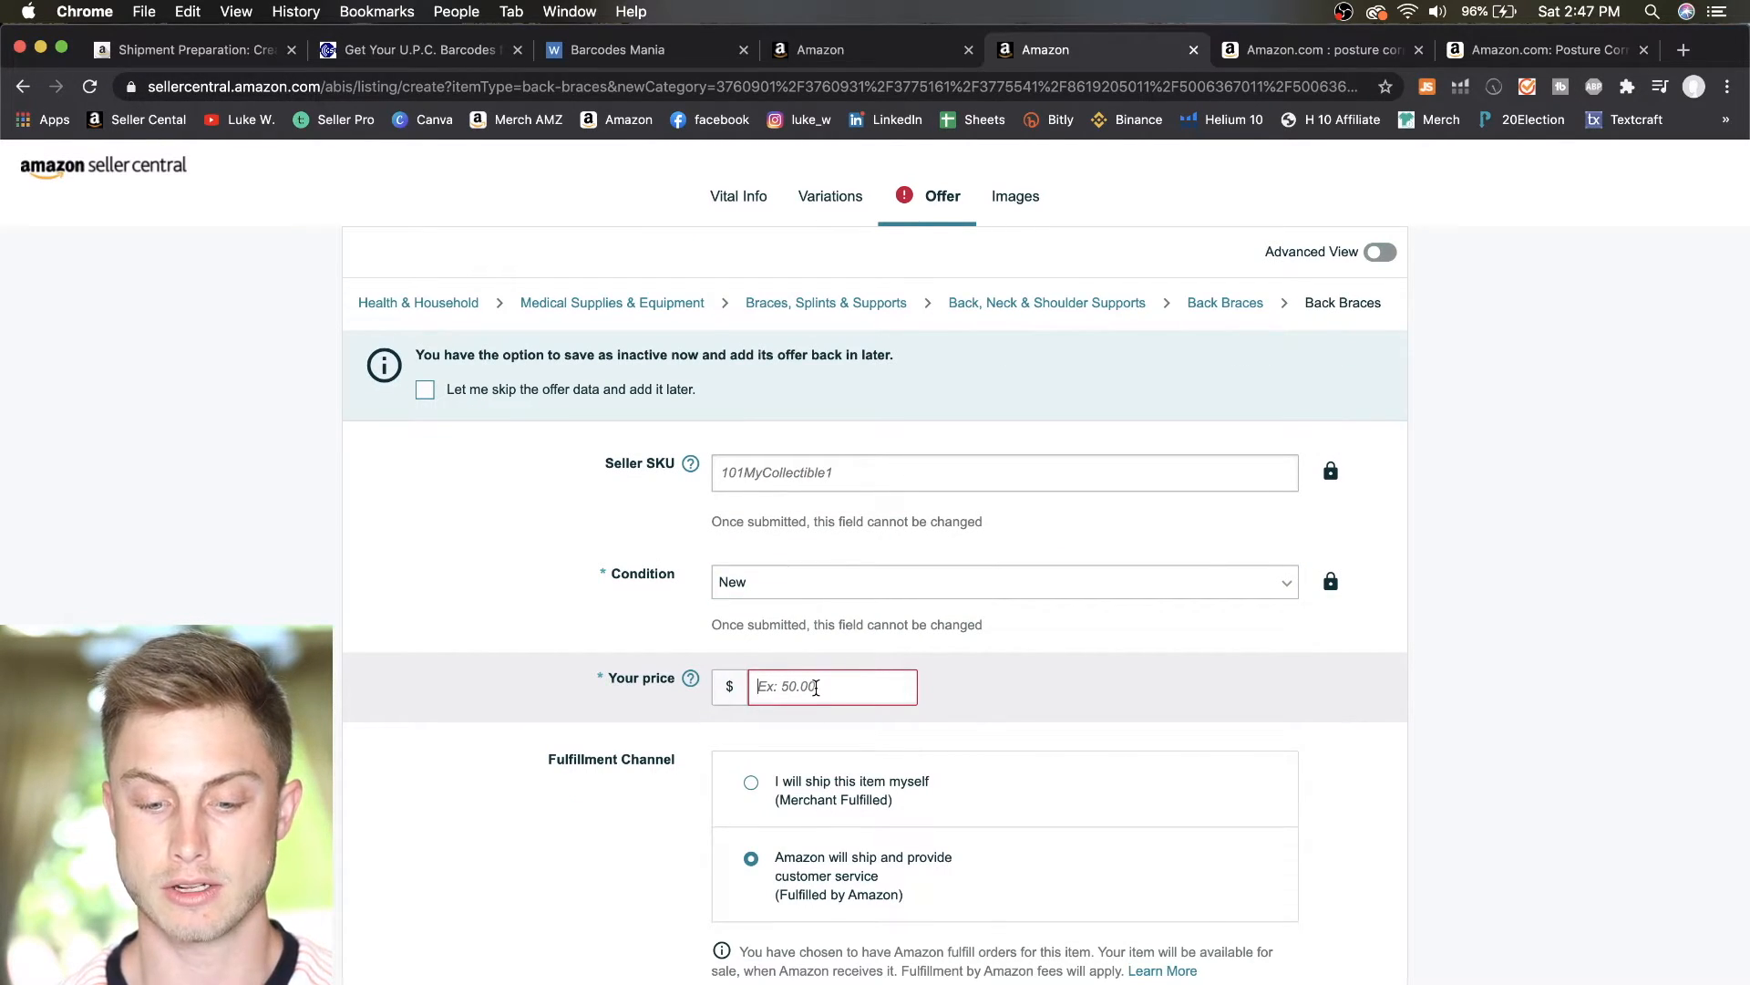
type("24.99")
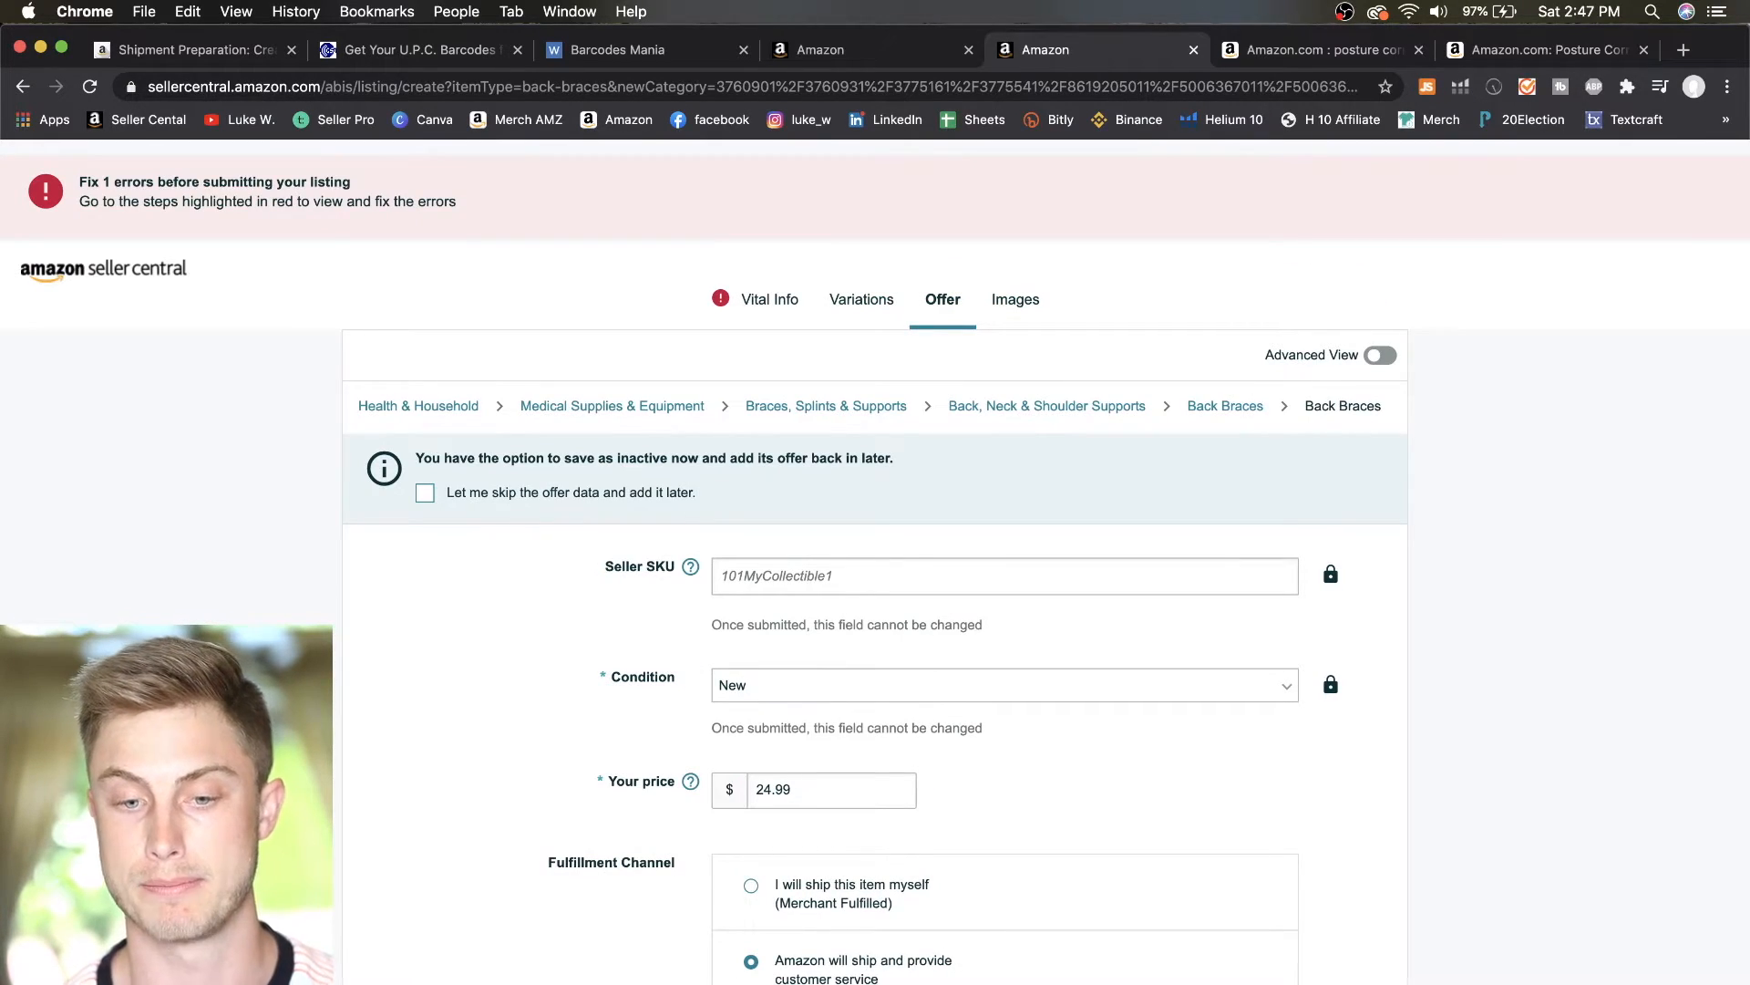
scroll(683, 514, "down", 1)
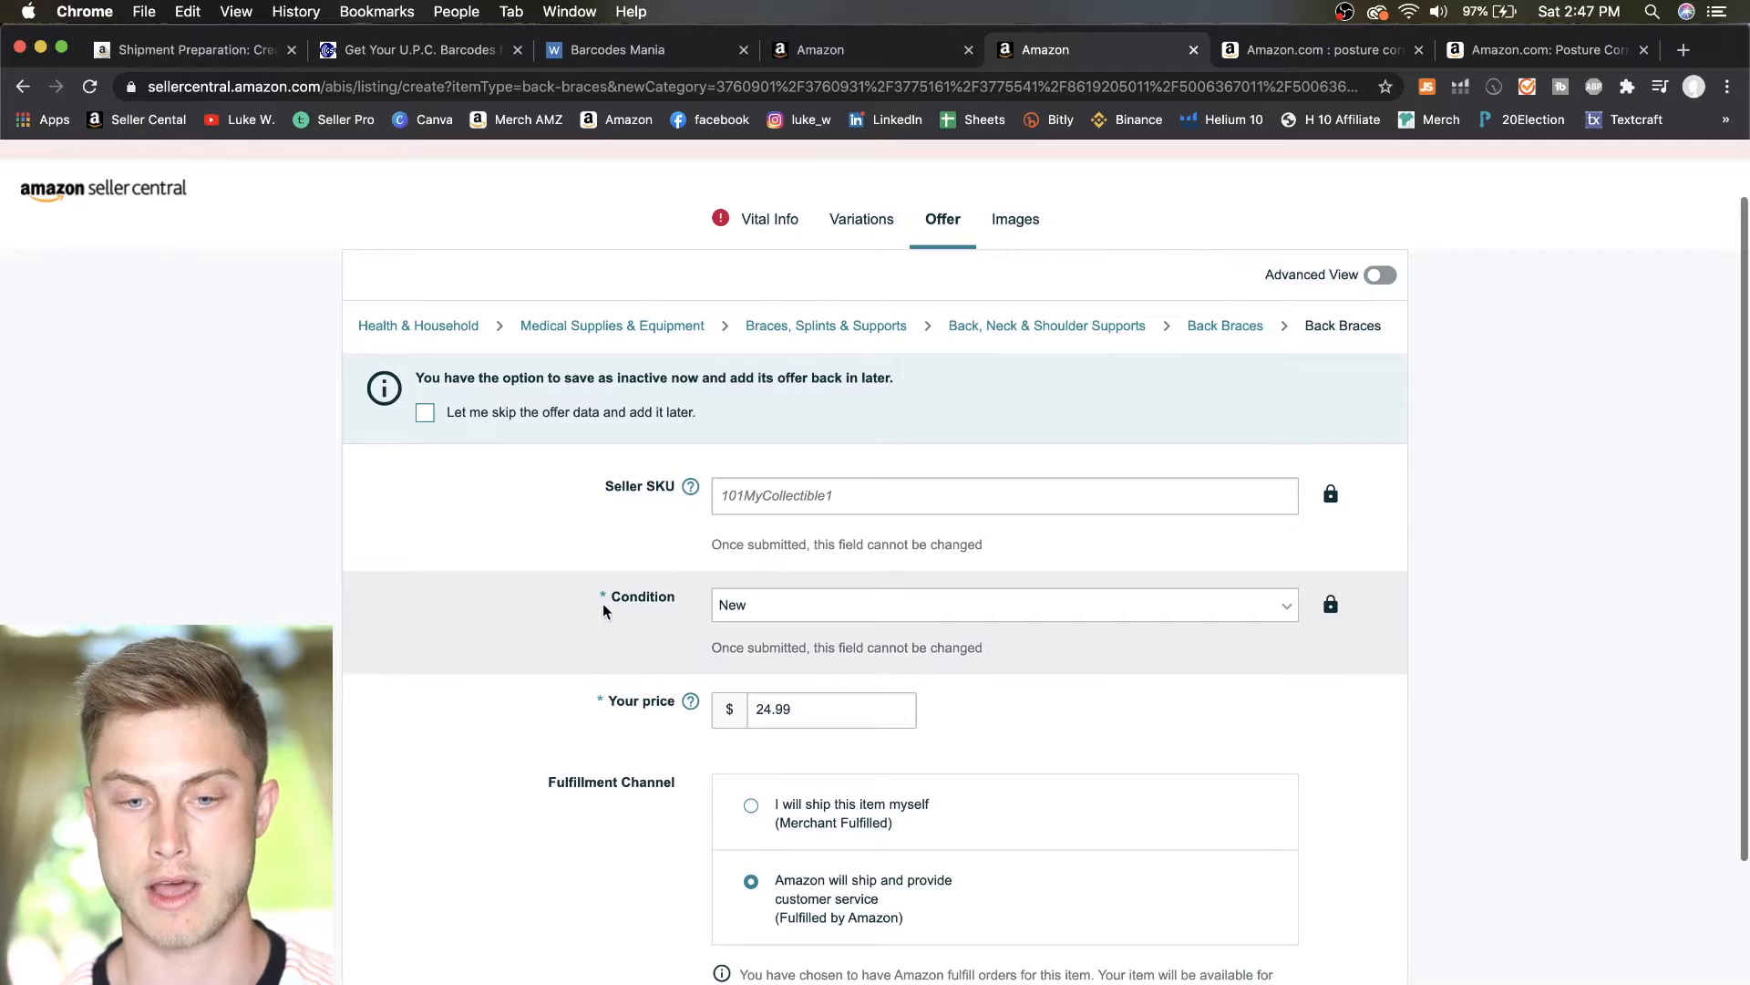
mouse_move(691, 485)
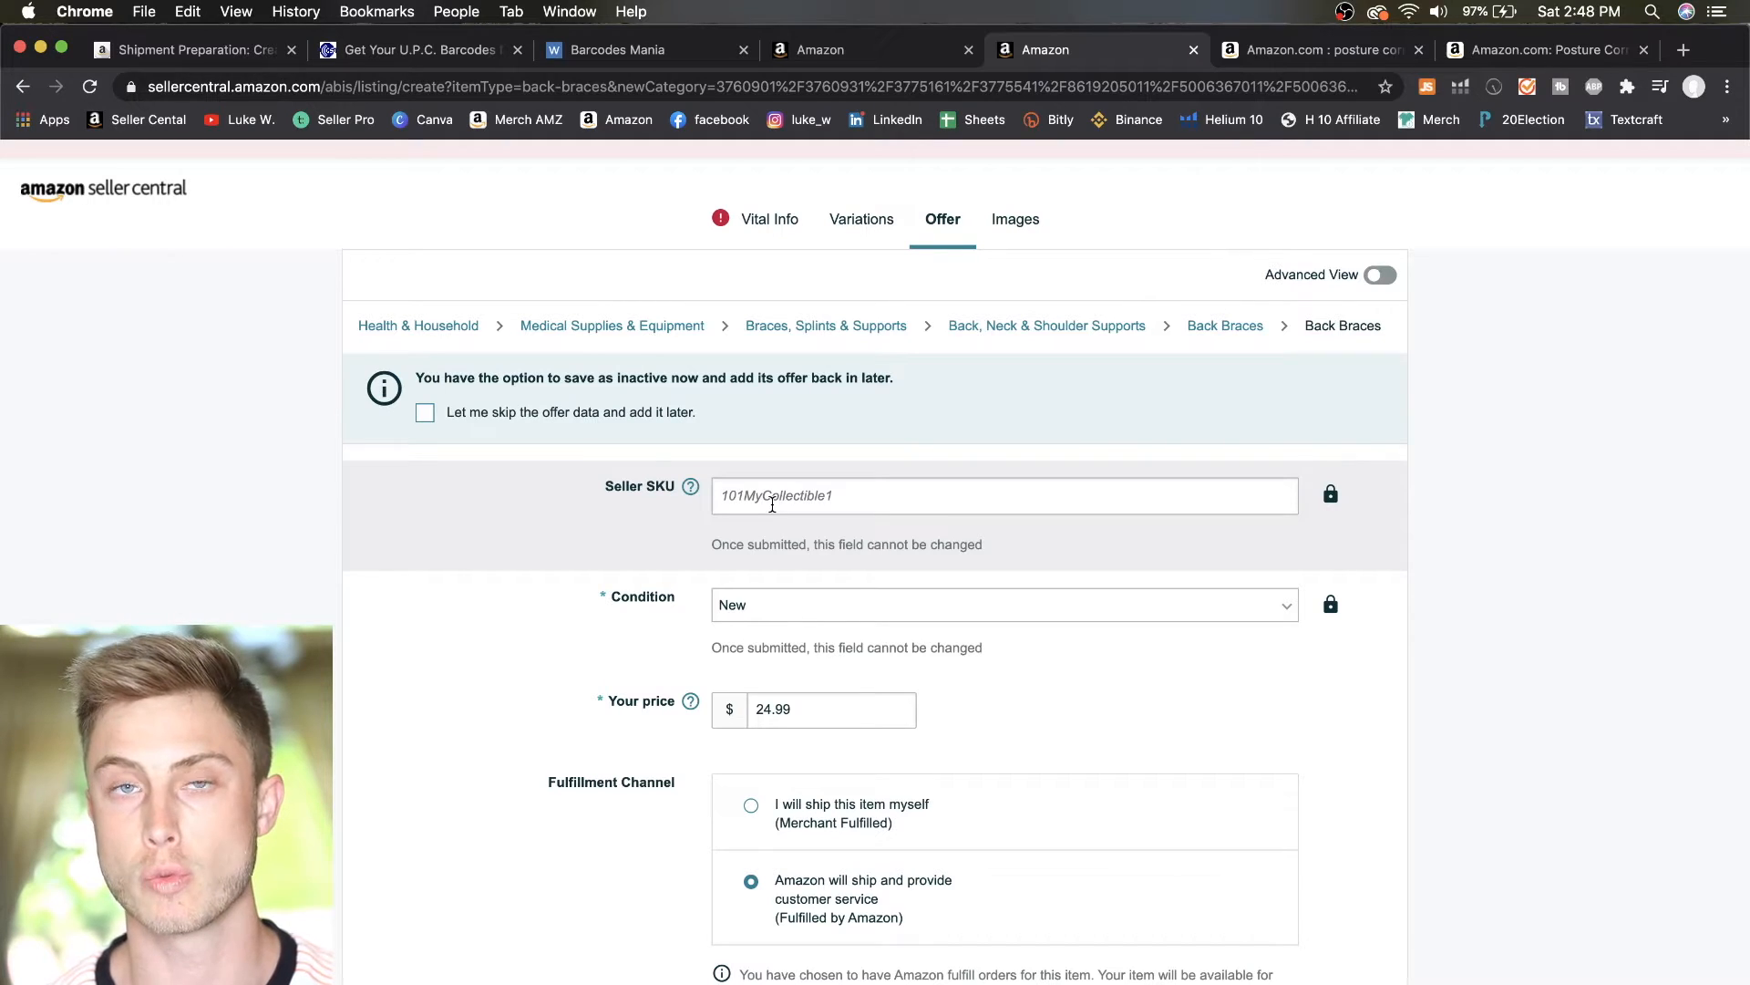
type("NHDKAKDHD")
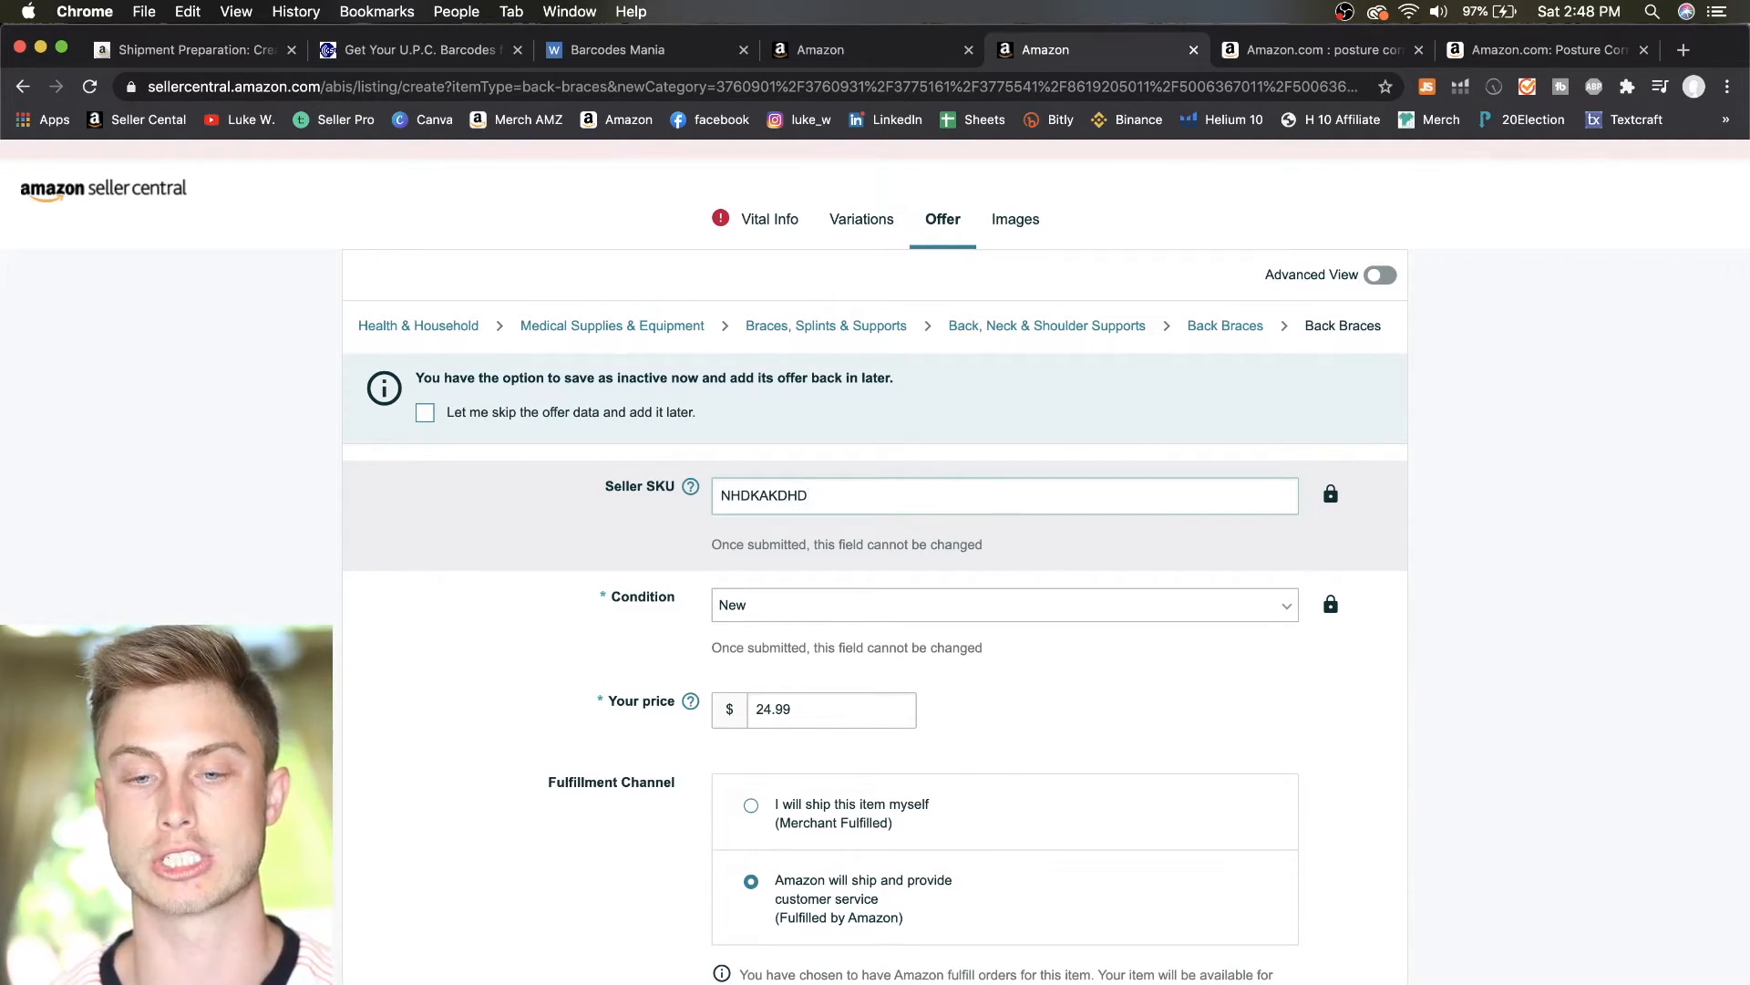
key("BackSpace")
key("BackSpace")
key("BackSpace")
key("BackSpace")
key("BackSpace")
key("BackSpace")
key("BackSpace")
key("BackSpace")
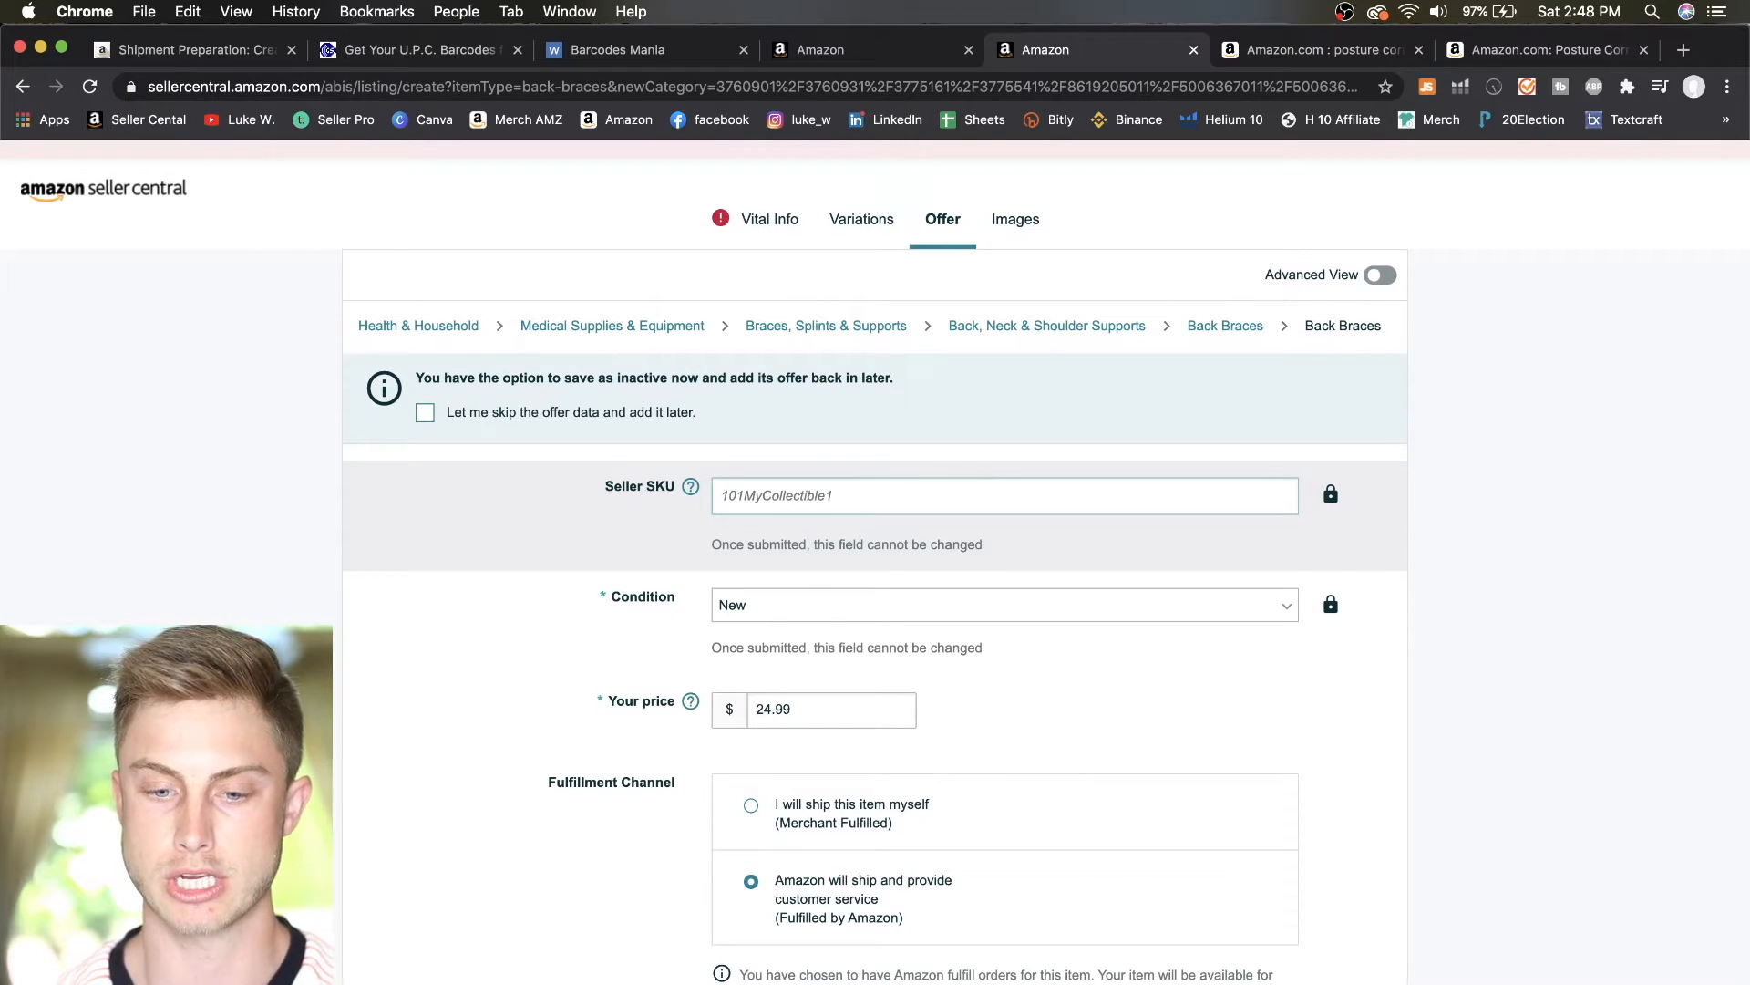
Enter "Posture101" as the seller SKU of the offer
type("Posture")
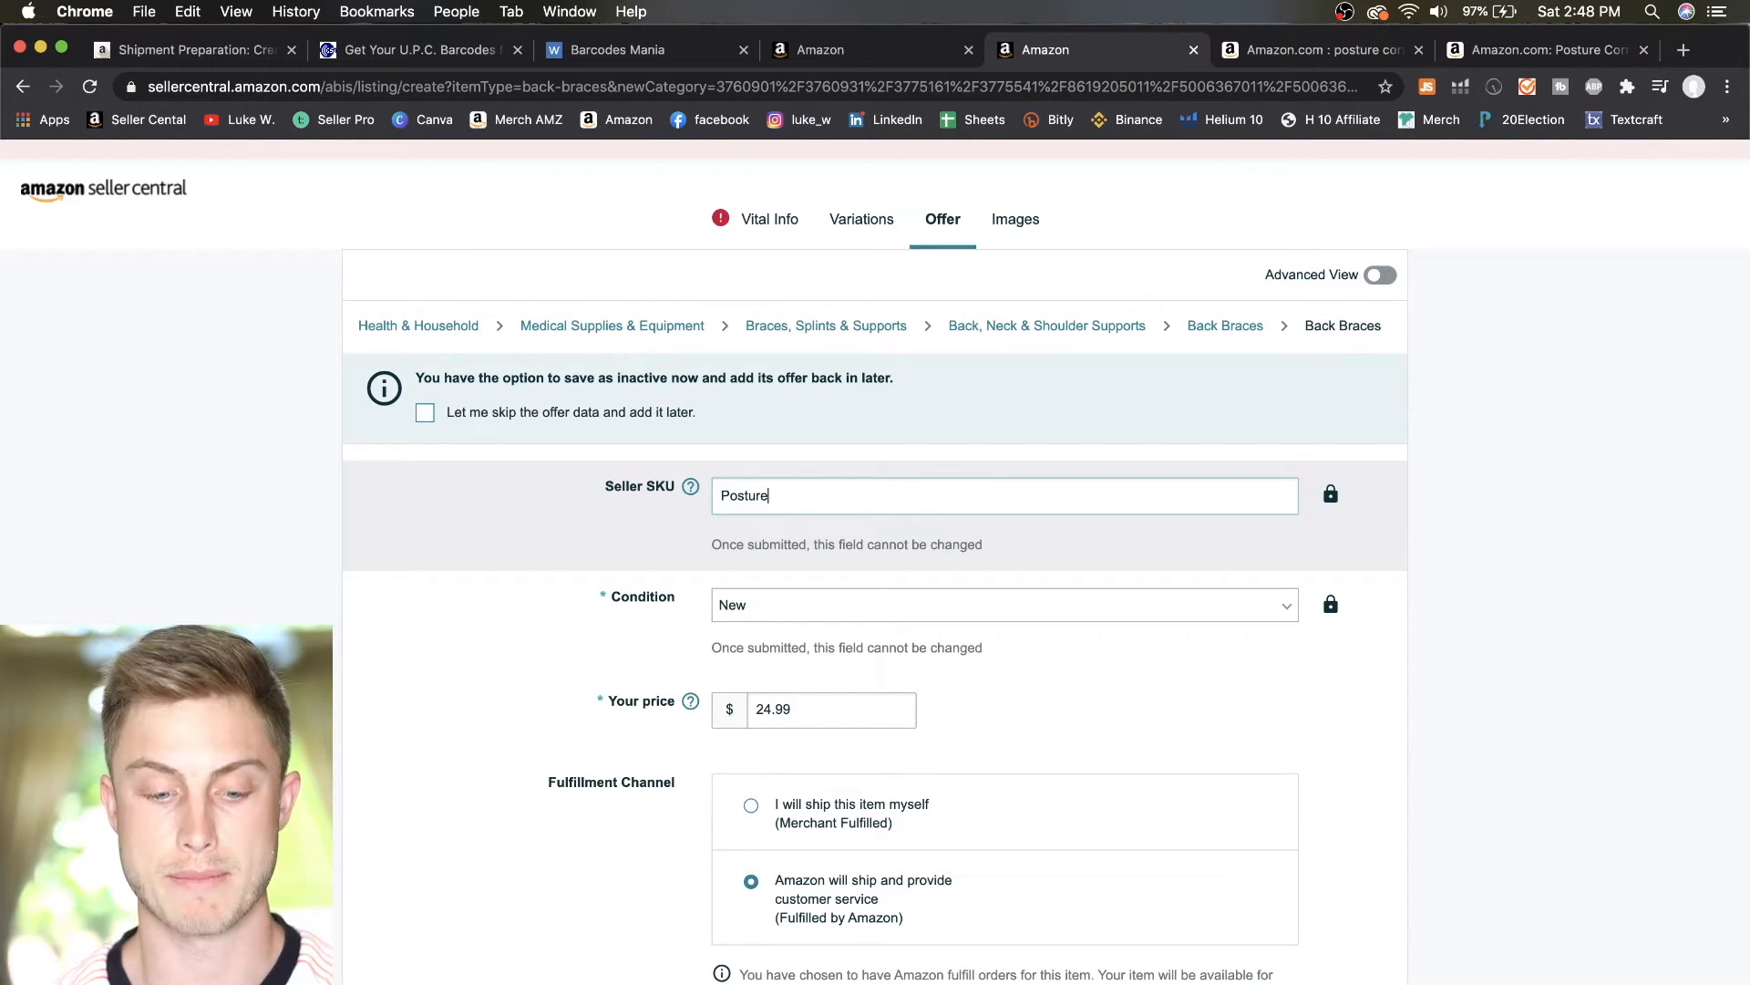
type("101")
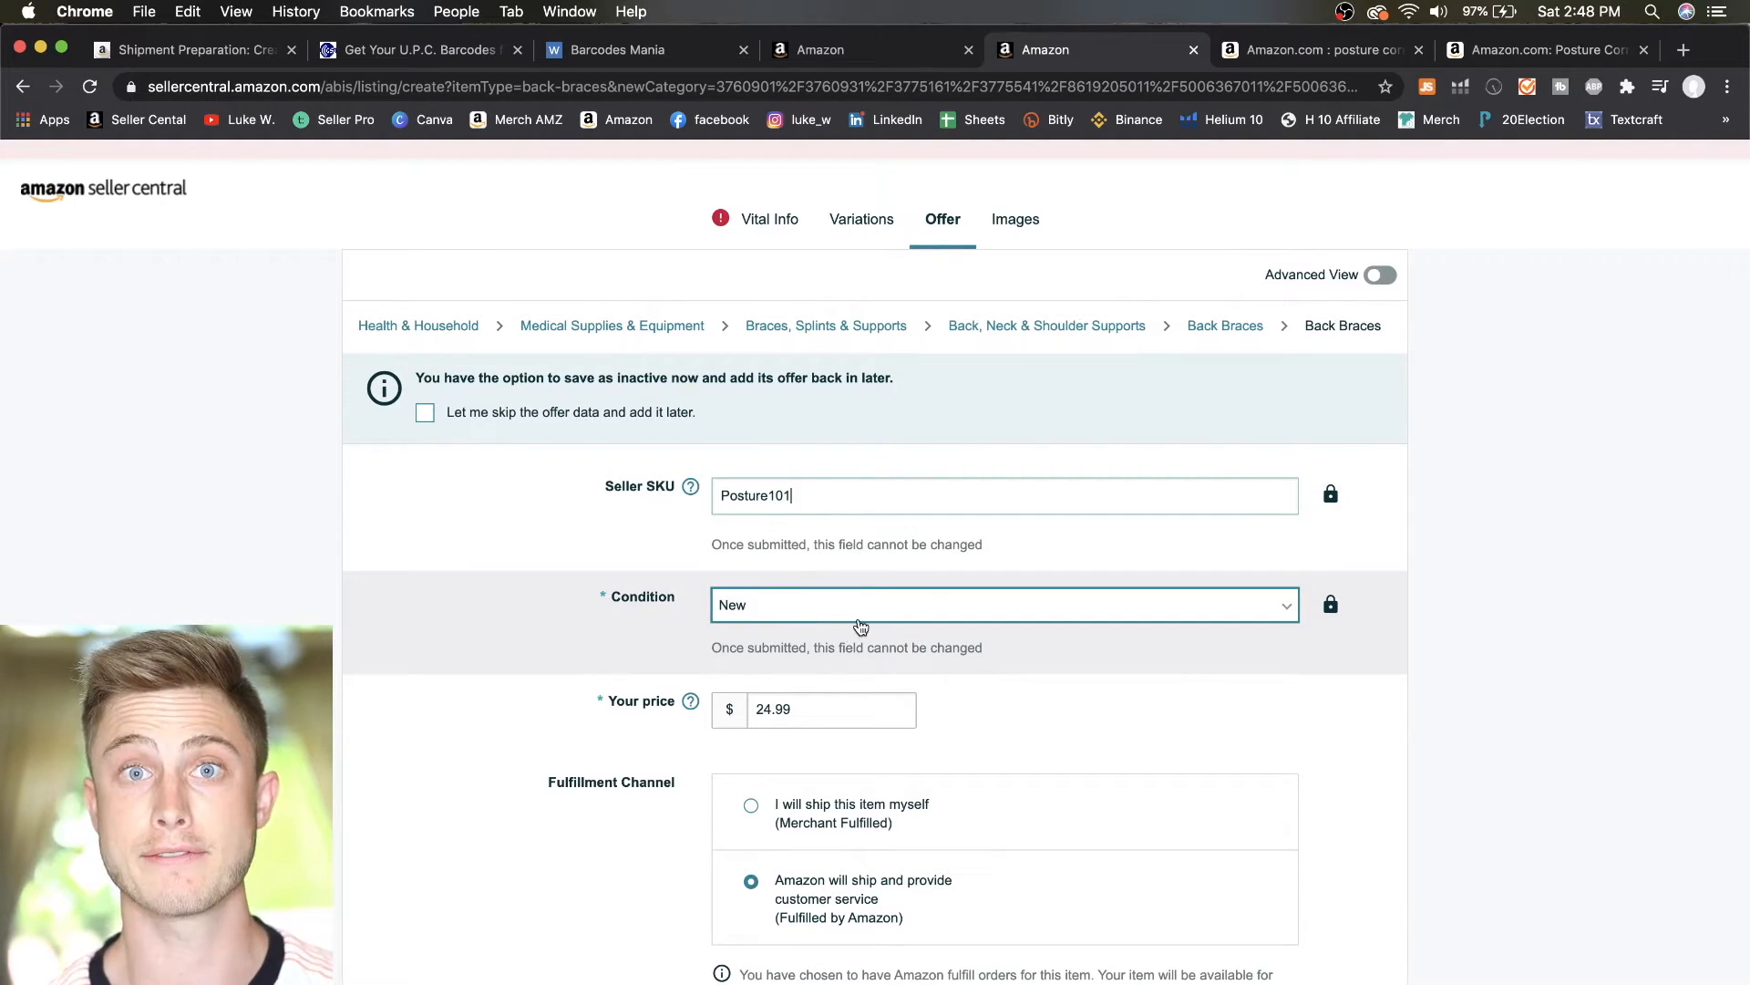
scroll(898, 615, "down", 3)
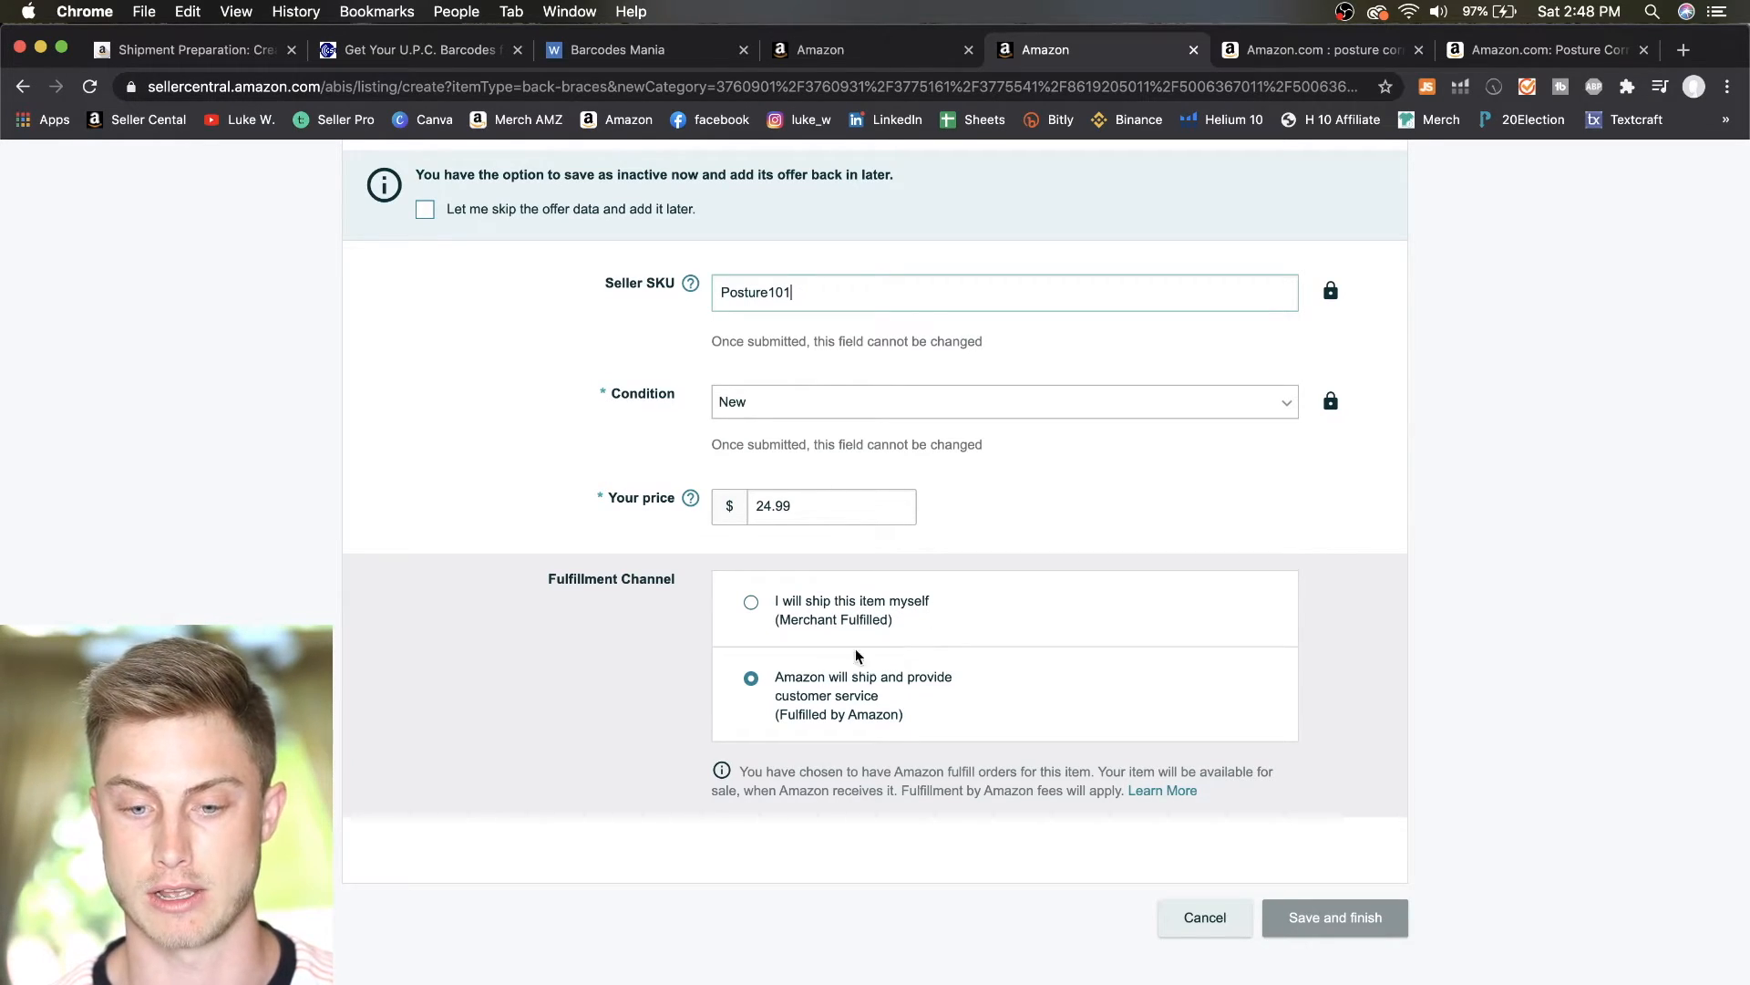
Return to the listing's Vital Info and replace the invalid unit count type with "Count"
scroll(846, 727, "up", 5)
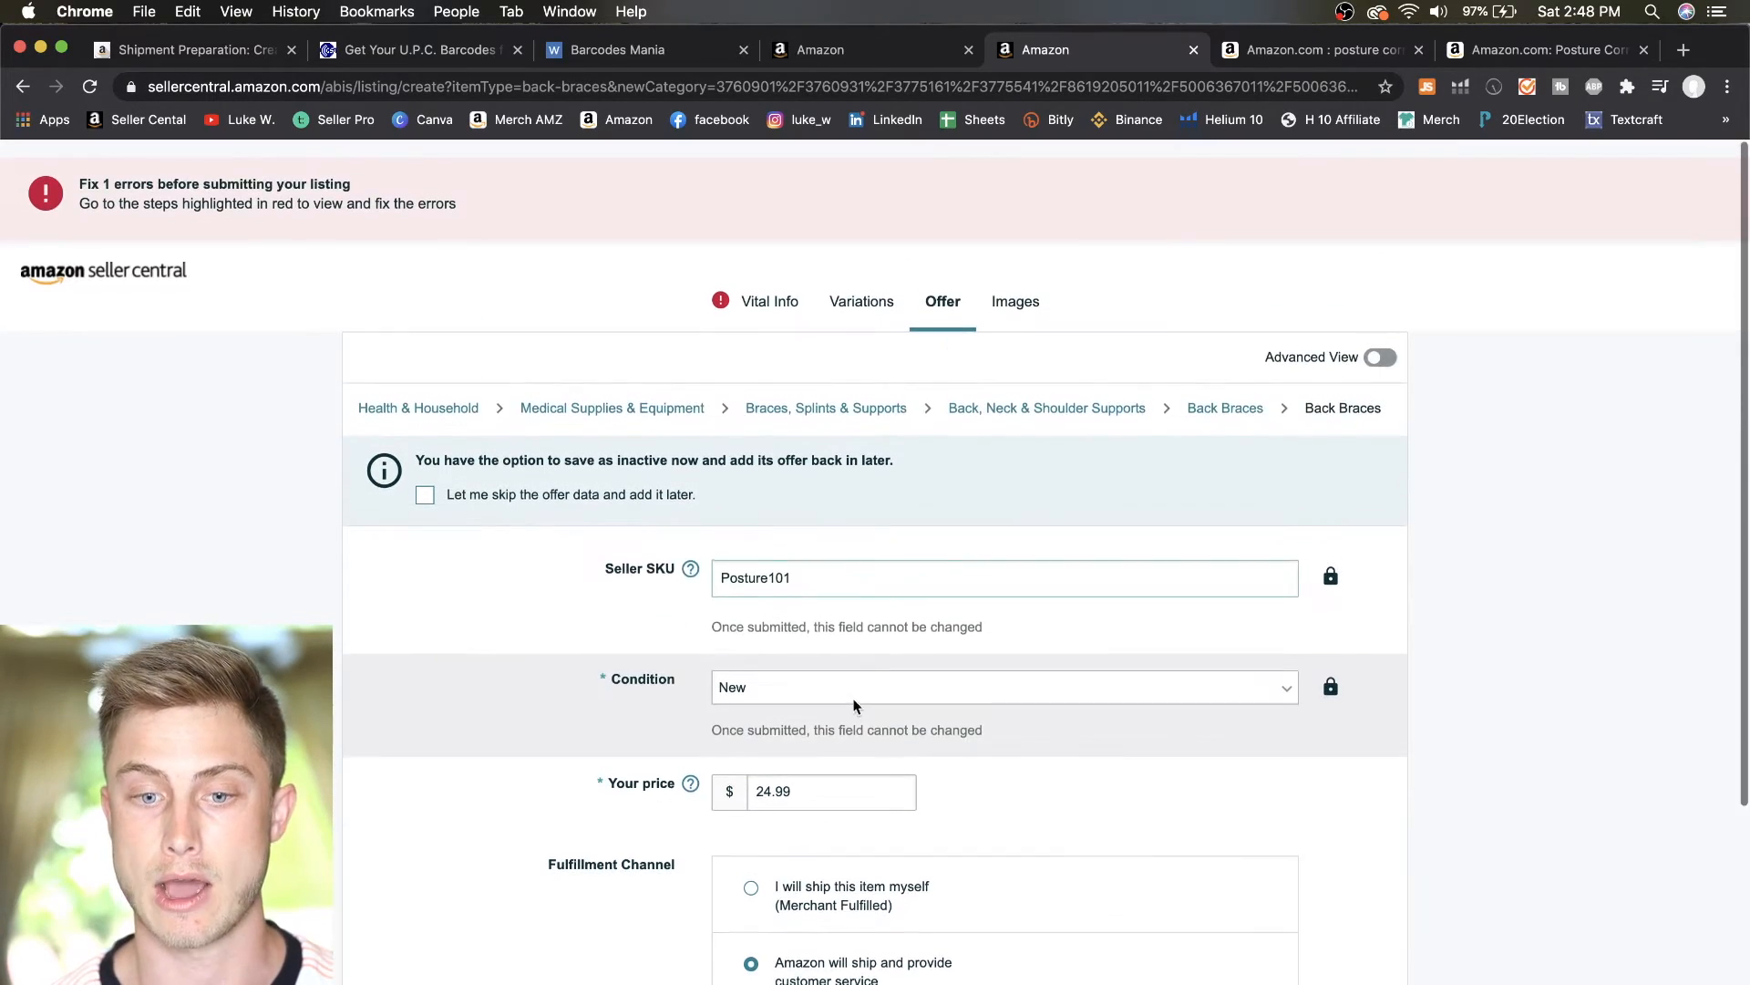
left_click(757, 309)
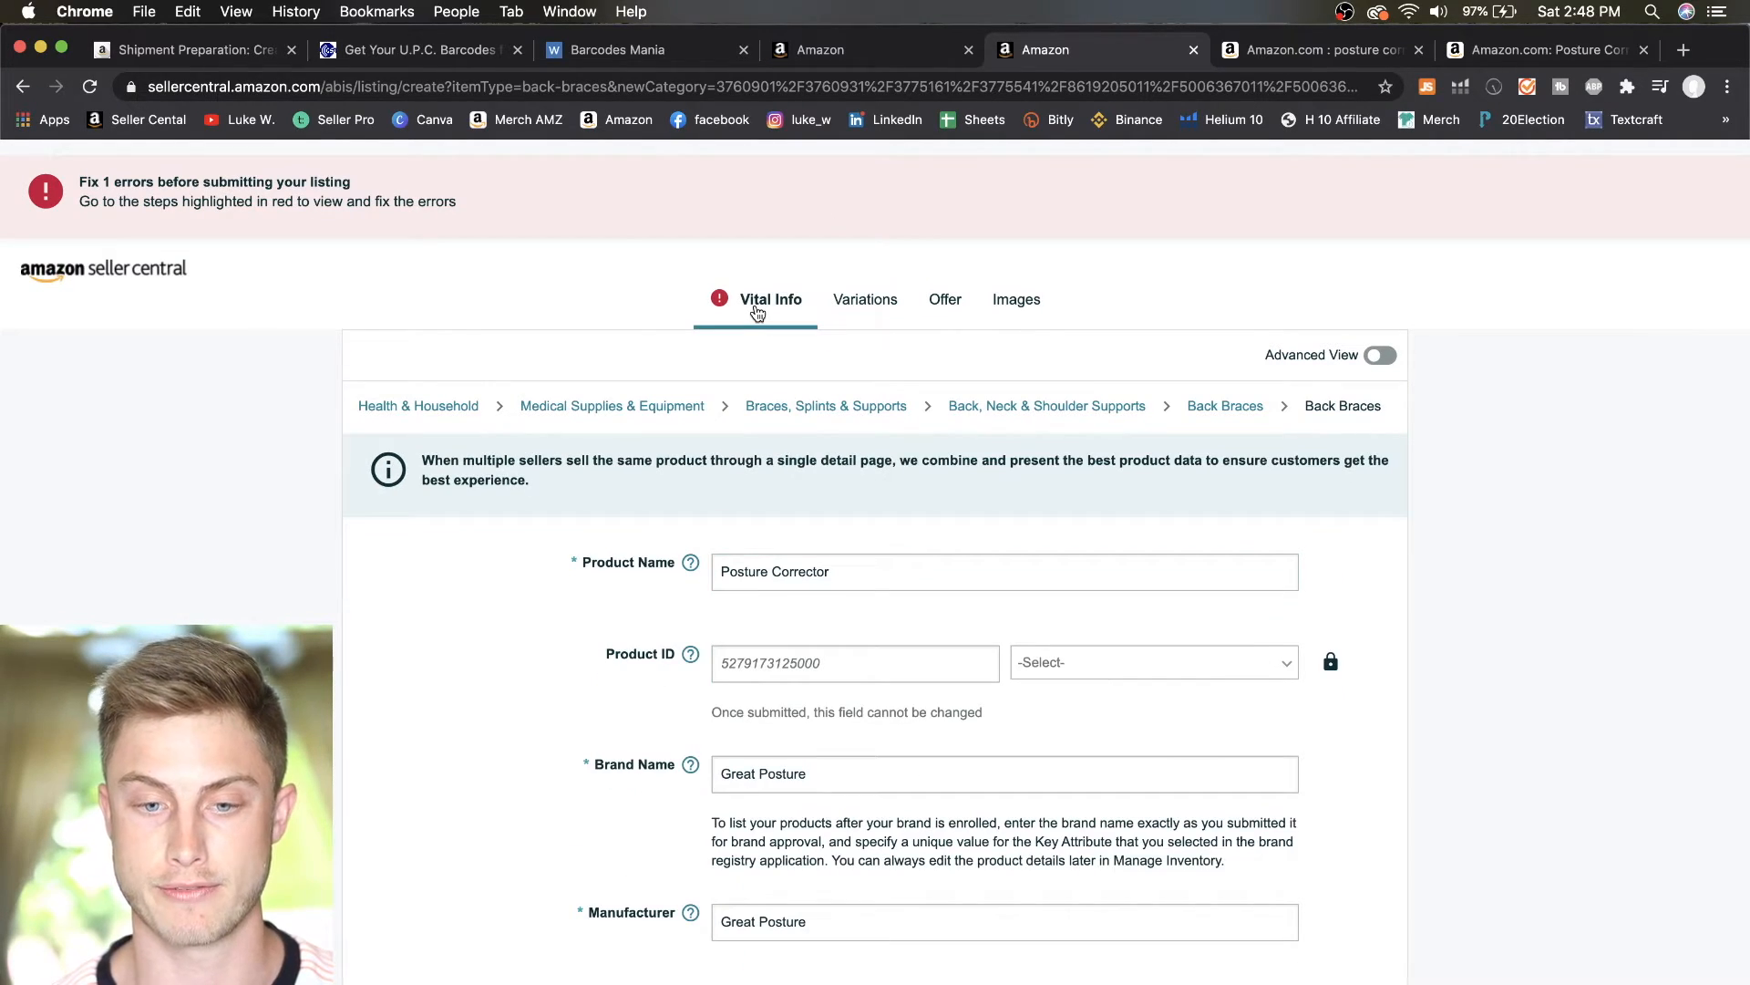
scroll(298, 544, "down", 8)
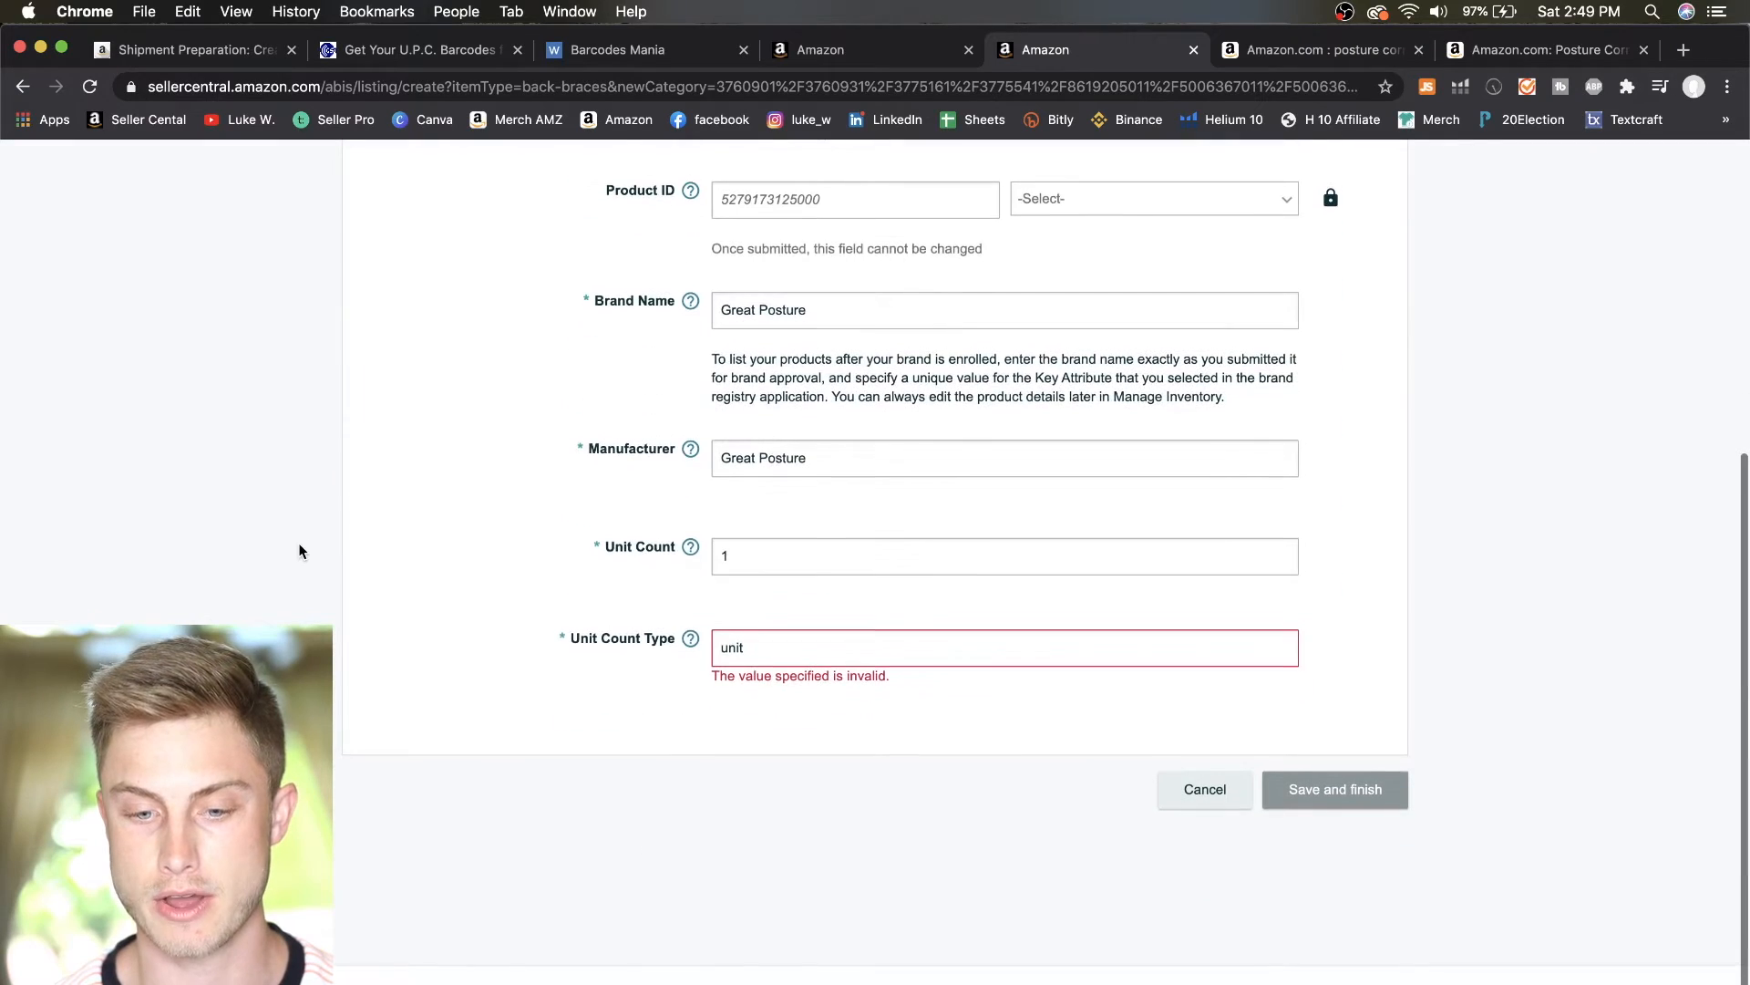
left_click(789, 647)
double_click(787, 647)
key("BackSpace")
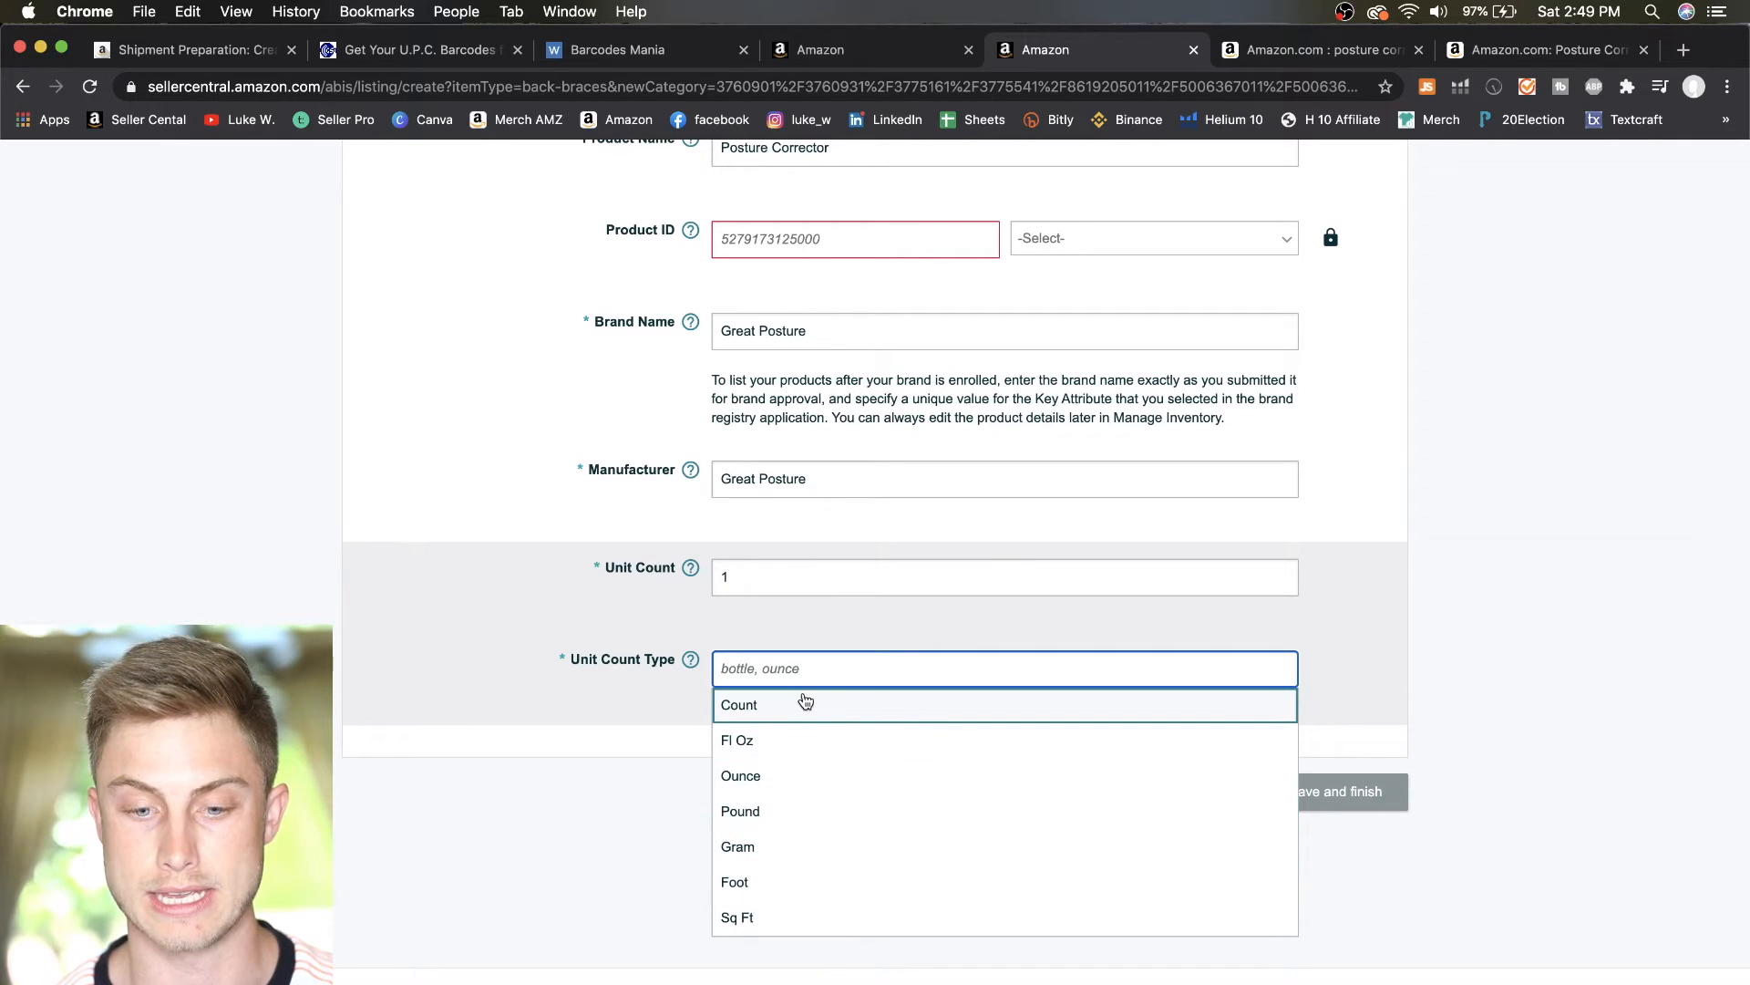
scroll(801, 702, "up", 2)
type("Count")
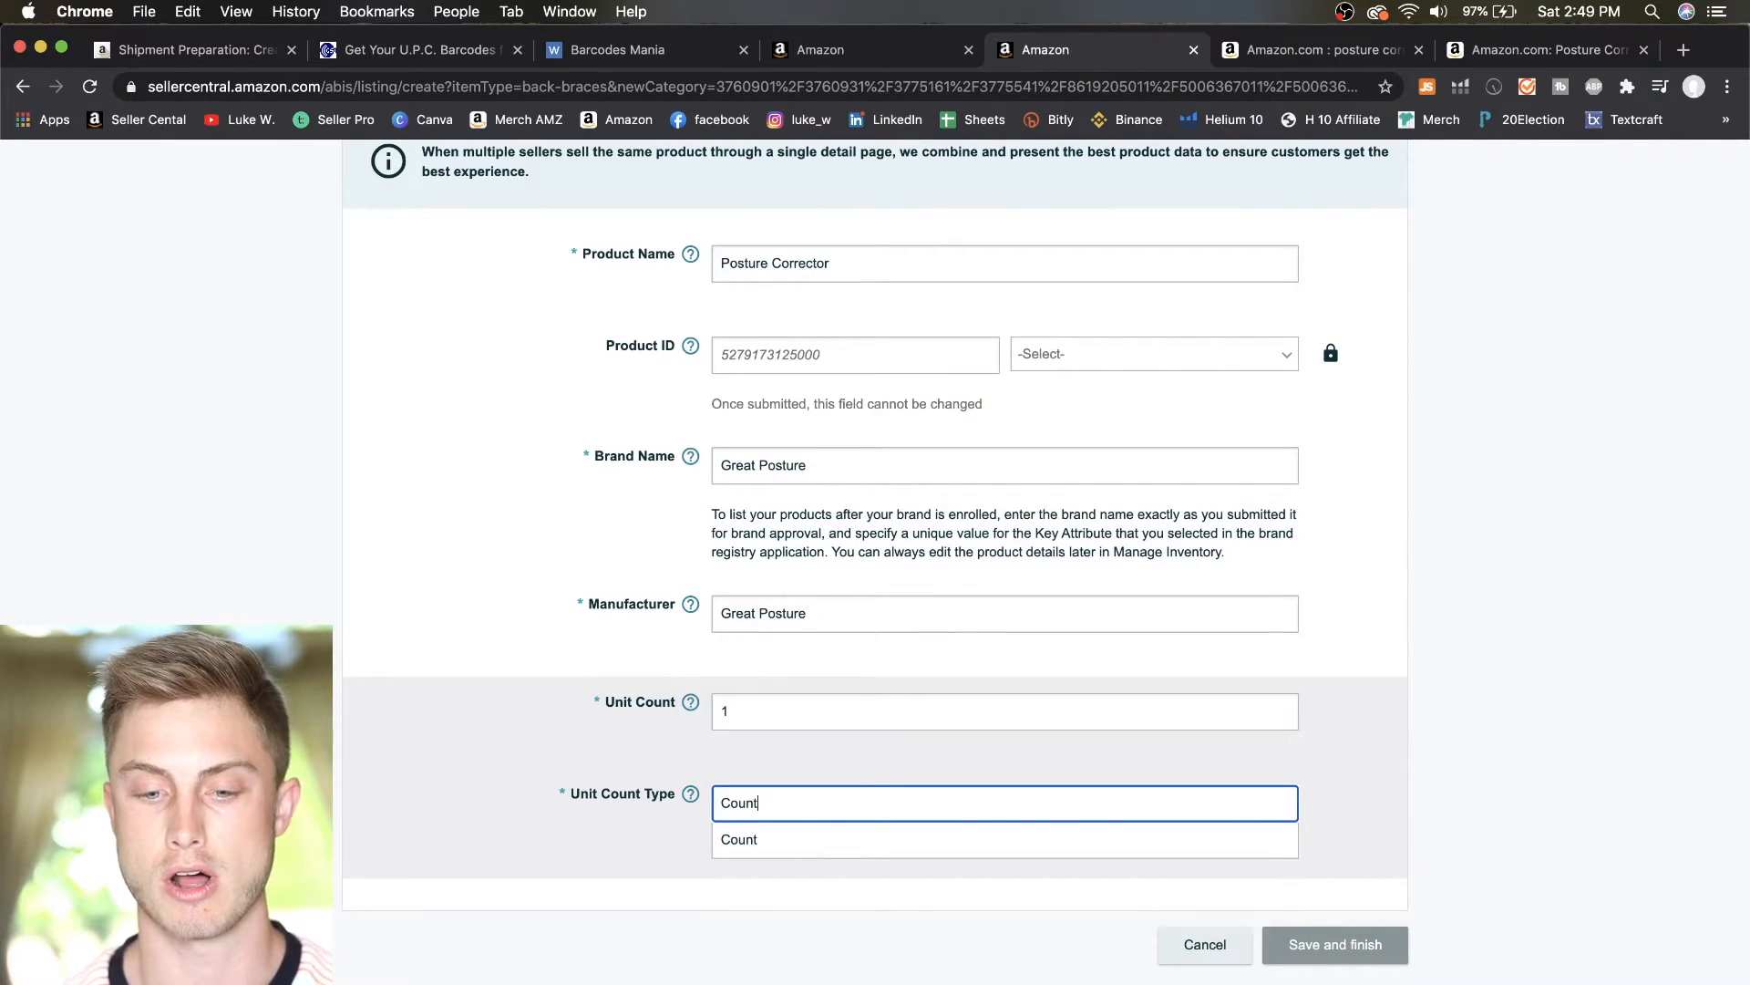
left_click(756, 843)
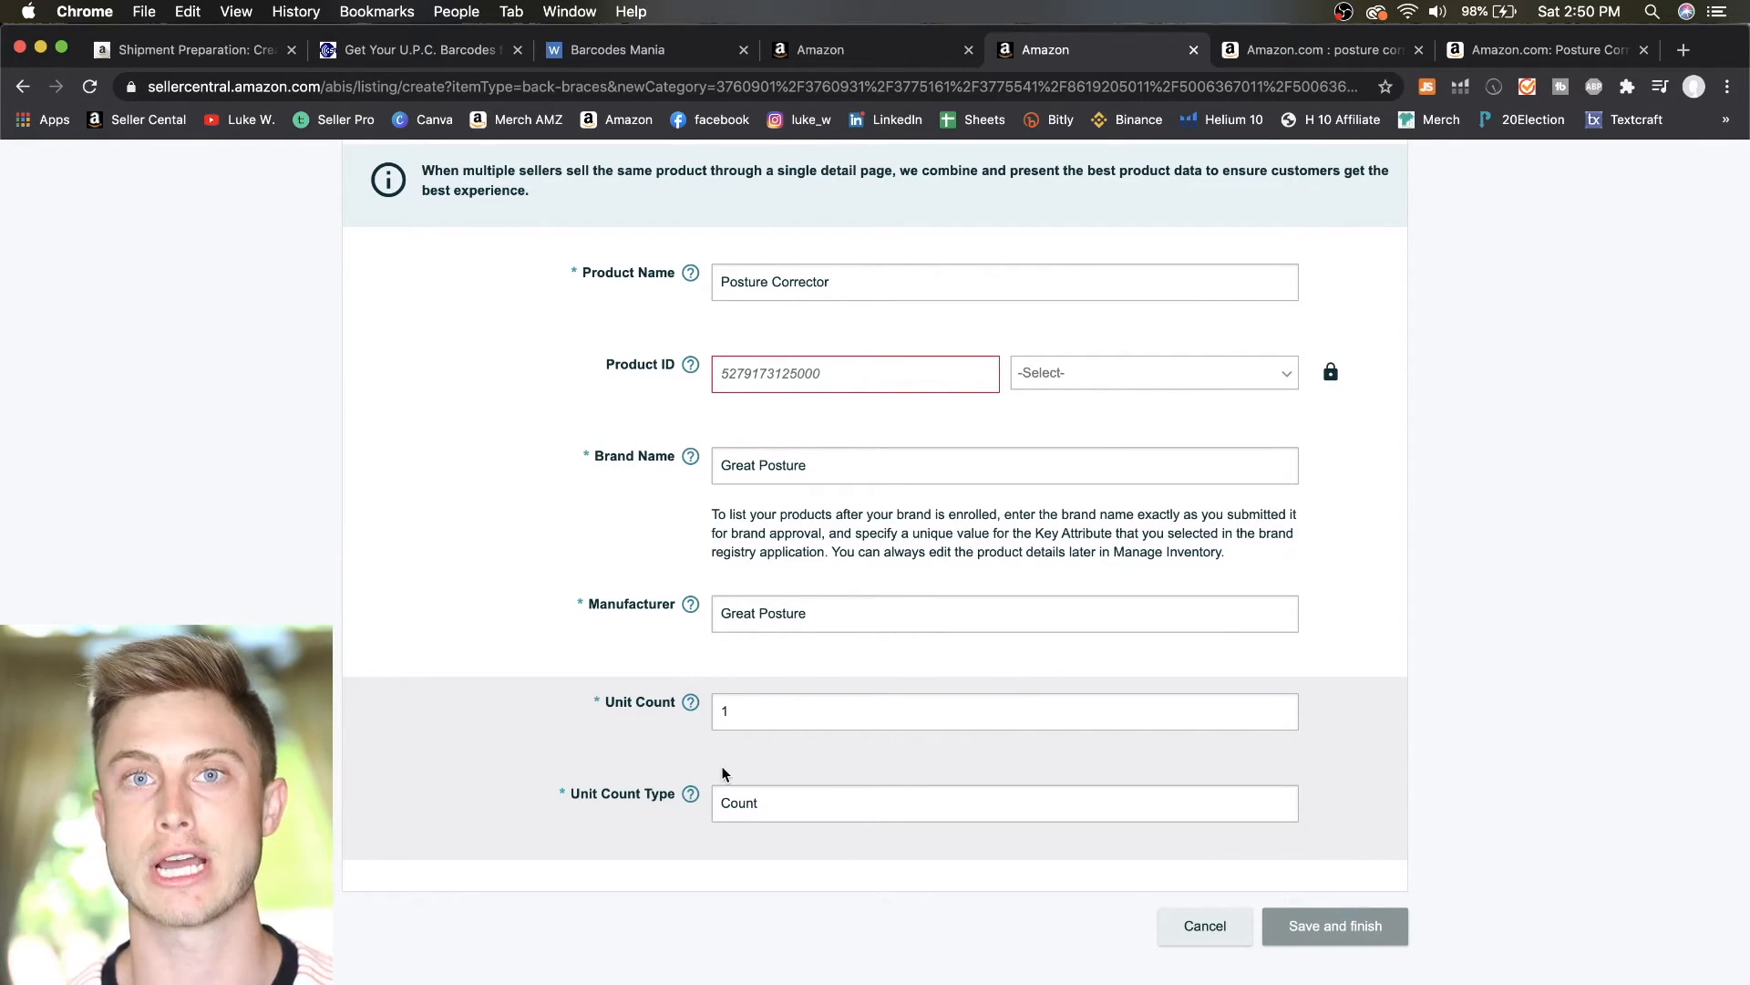
left_click(759, 813)
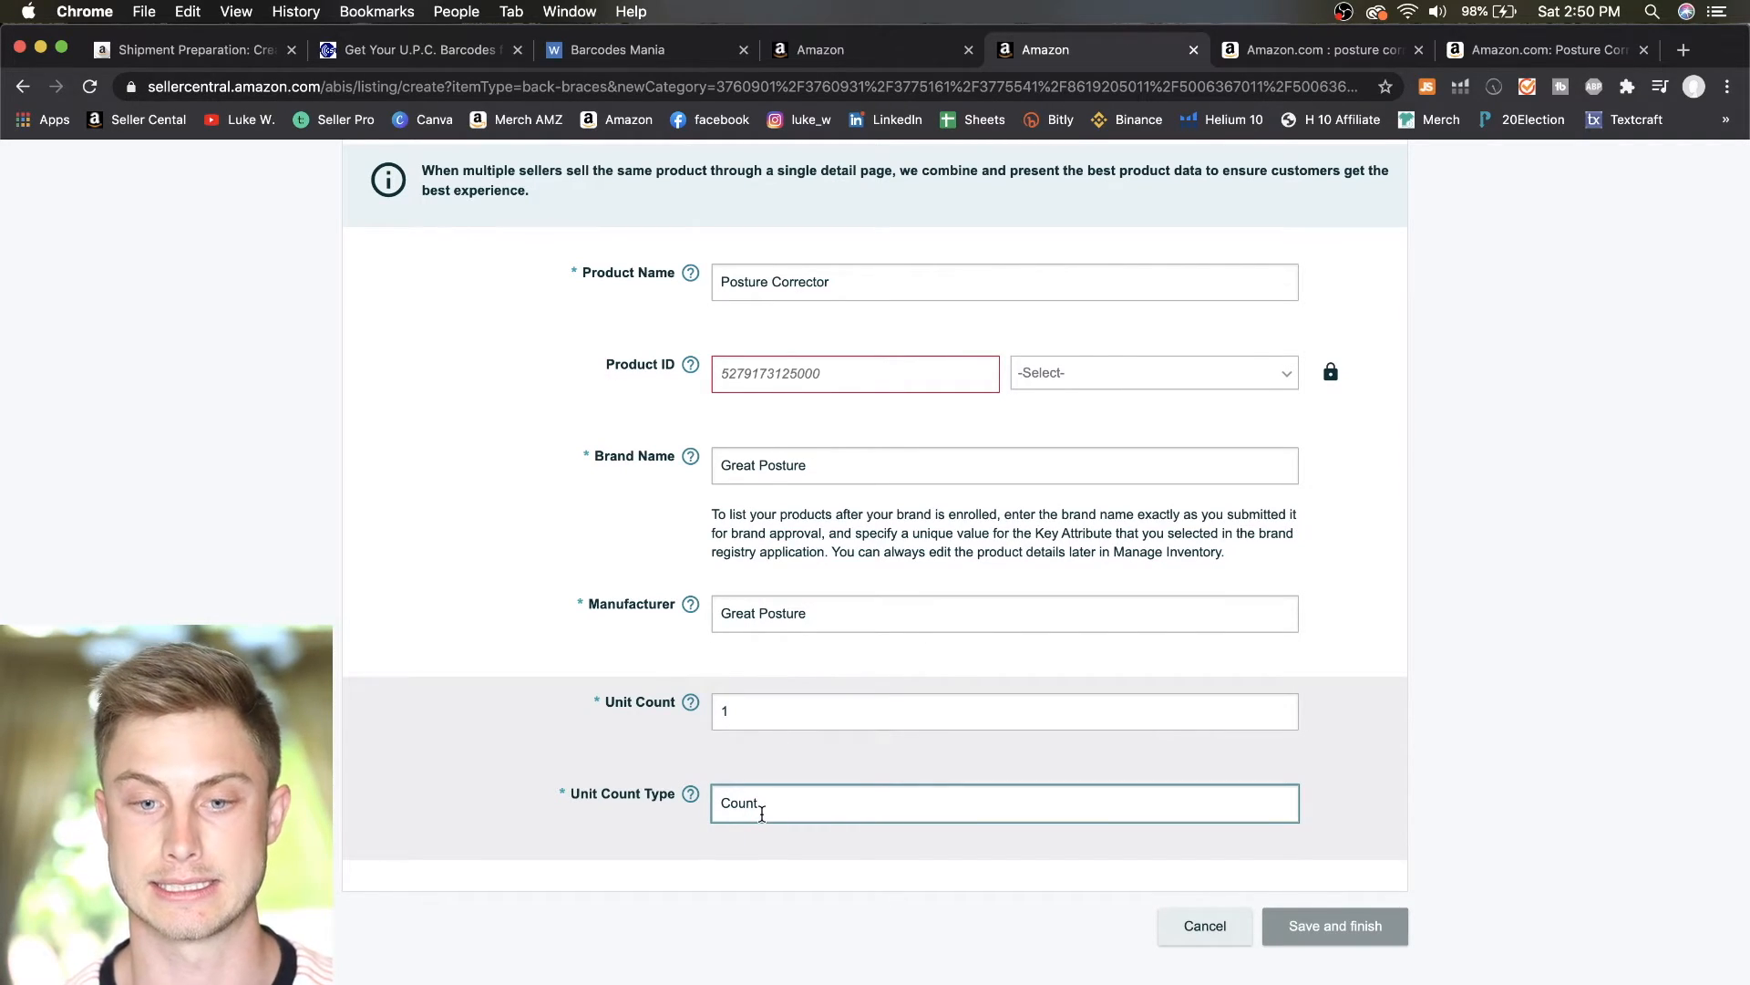
Set the product ID type to UPC in the listing's vital info
scroll(762, 812, "up", 5)
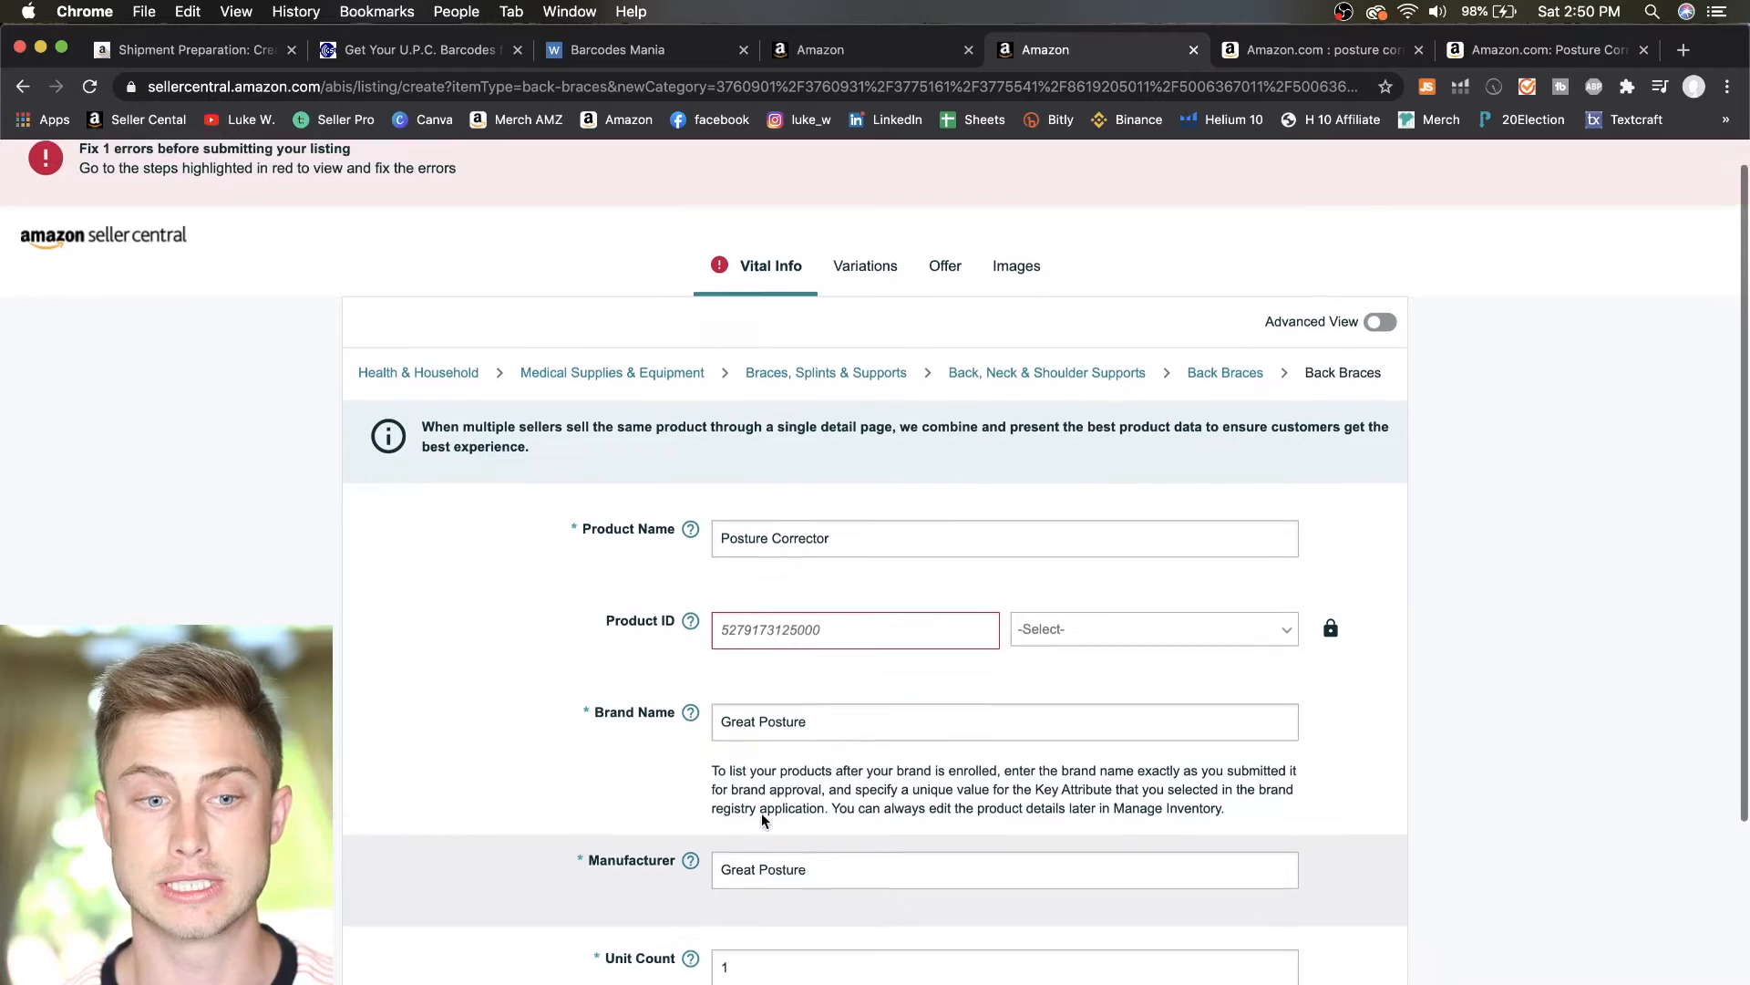
scroll(762, 816, "up", 2)
scroll(762, 810, "down", 3)
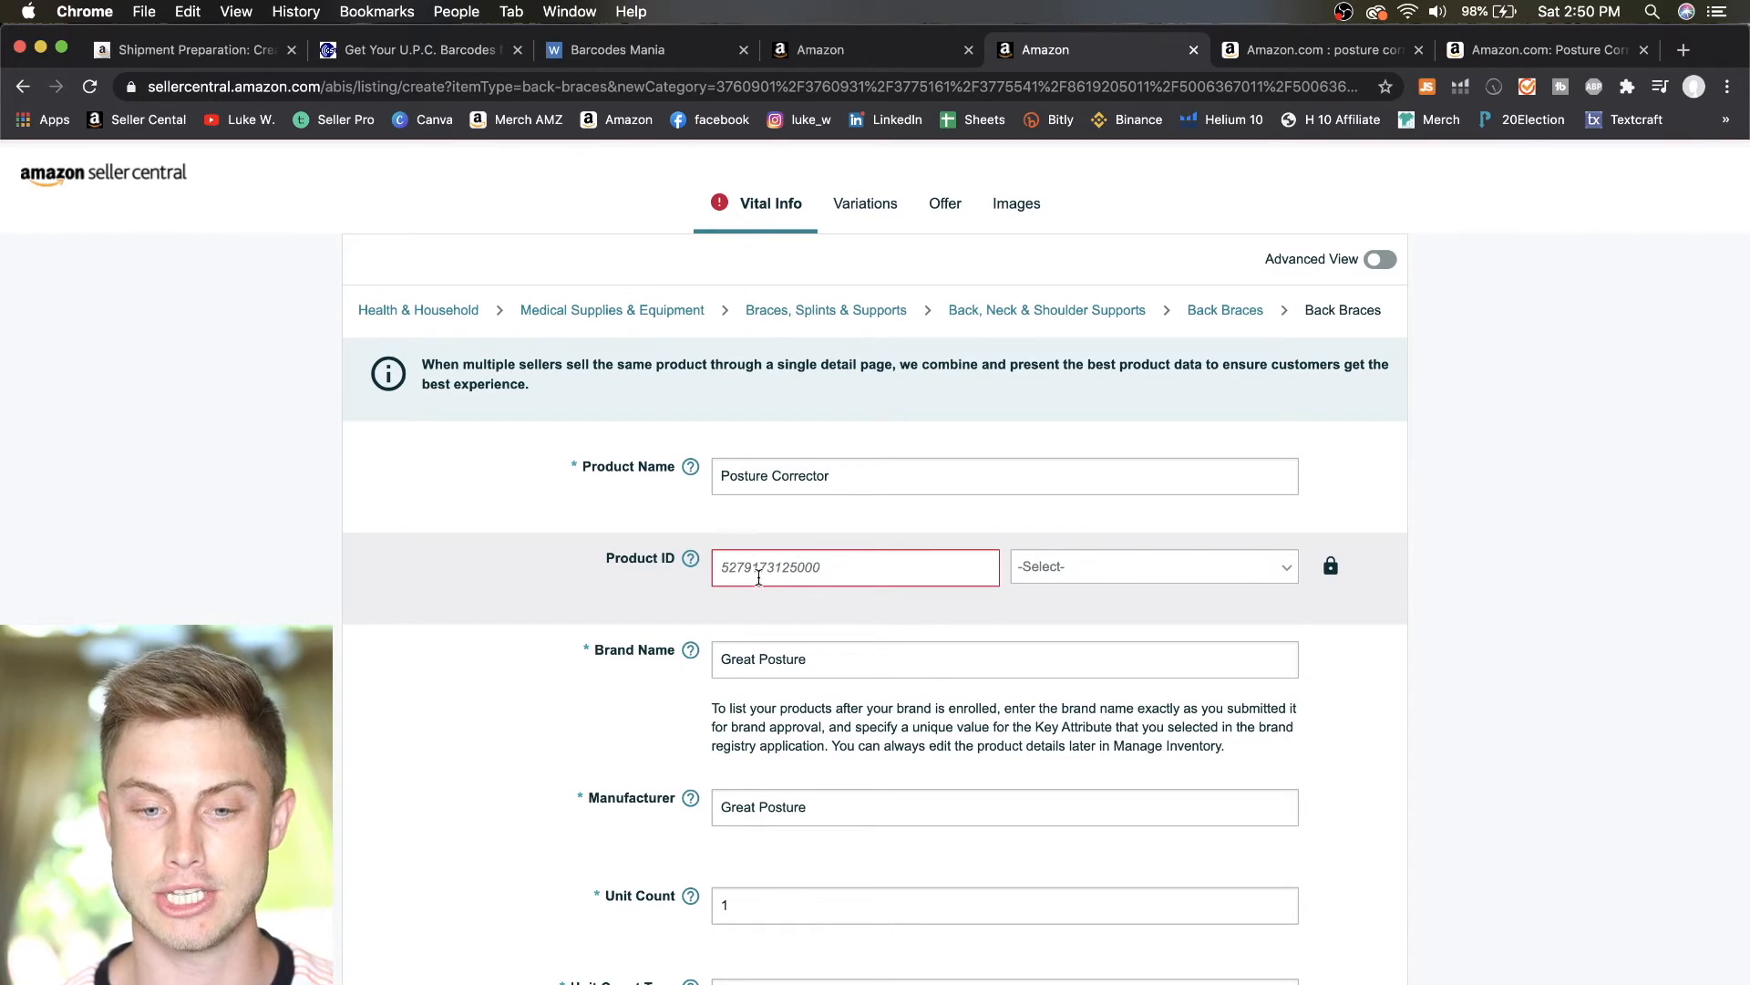
left_click(1080, 573)
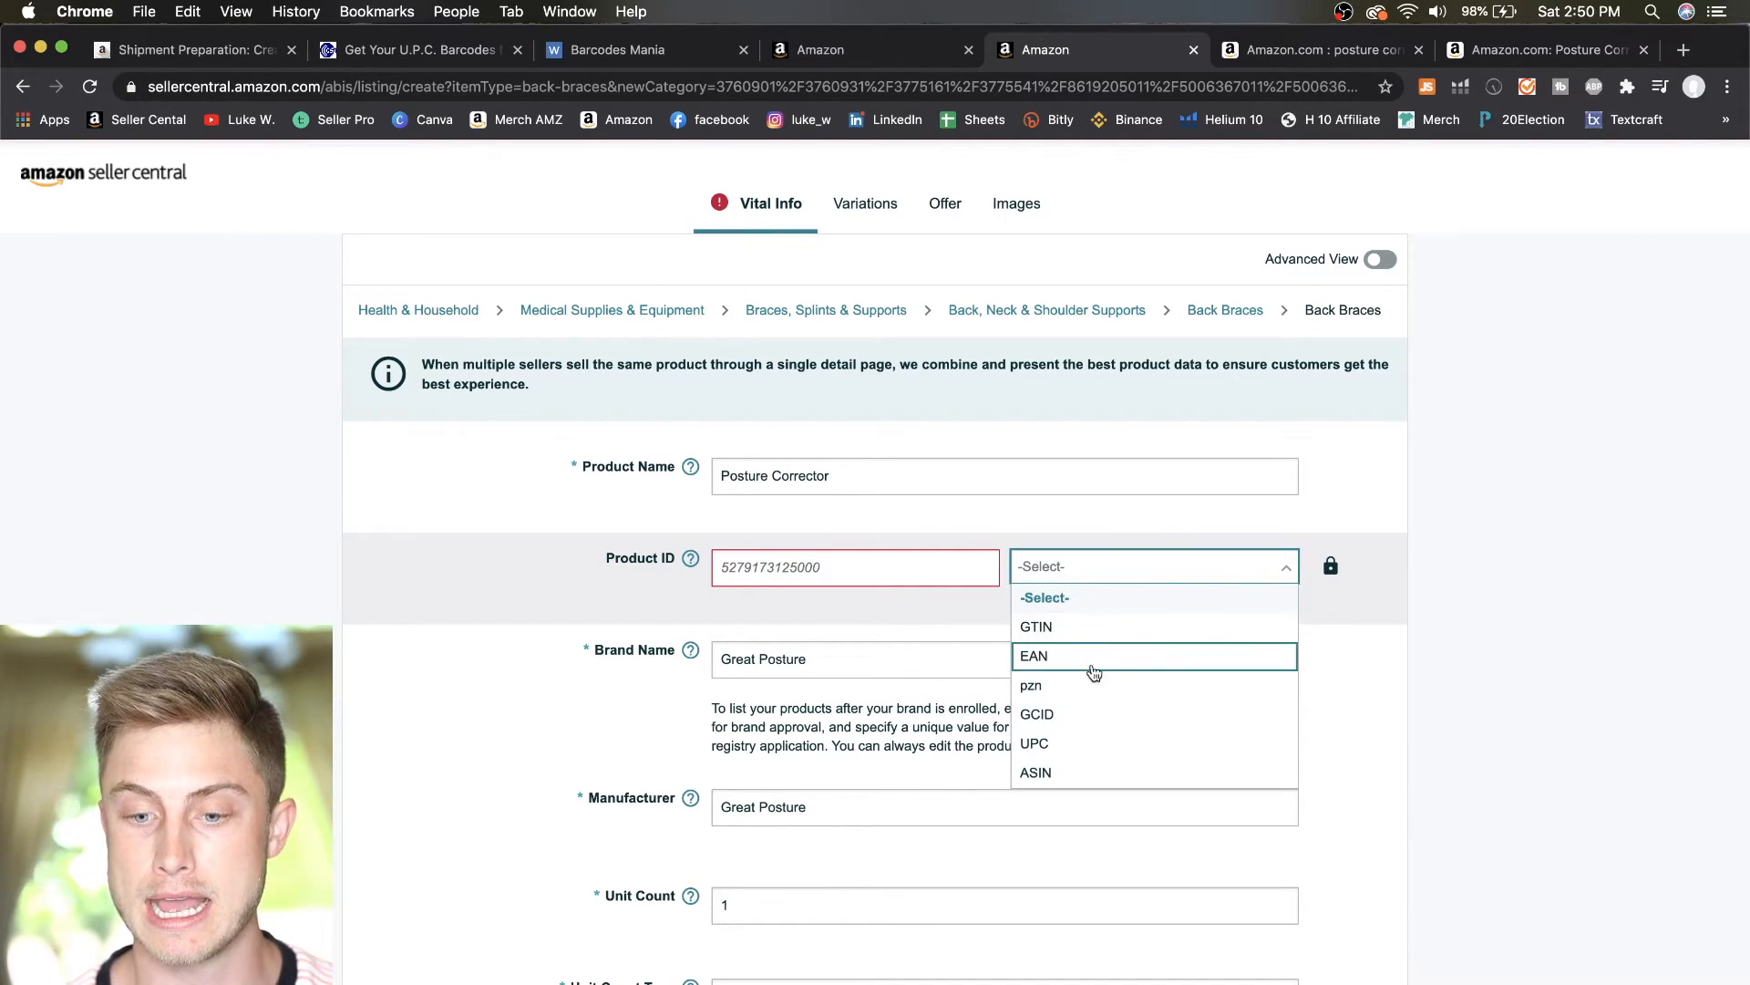
left_click(1090, 743)
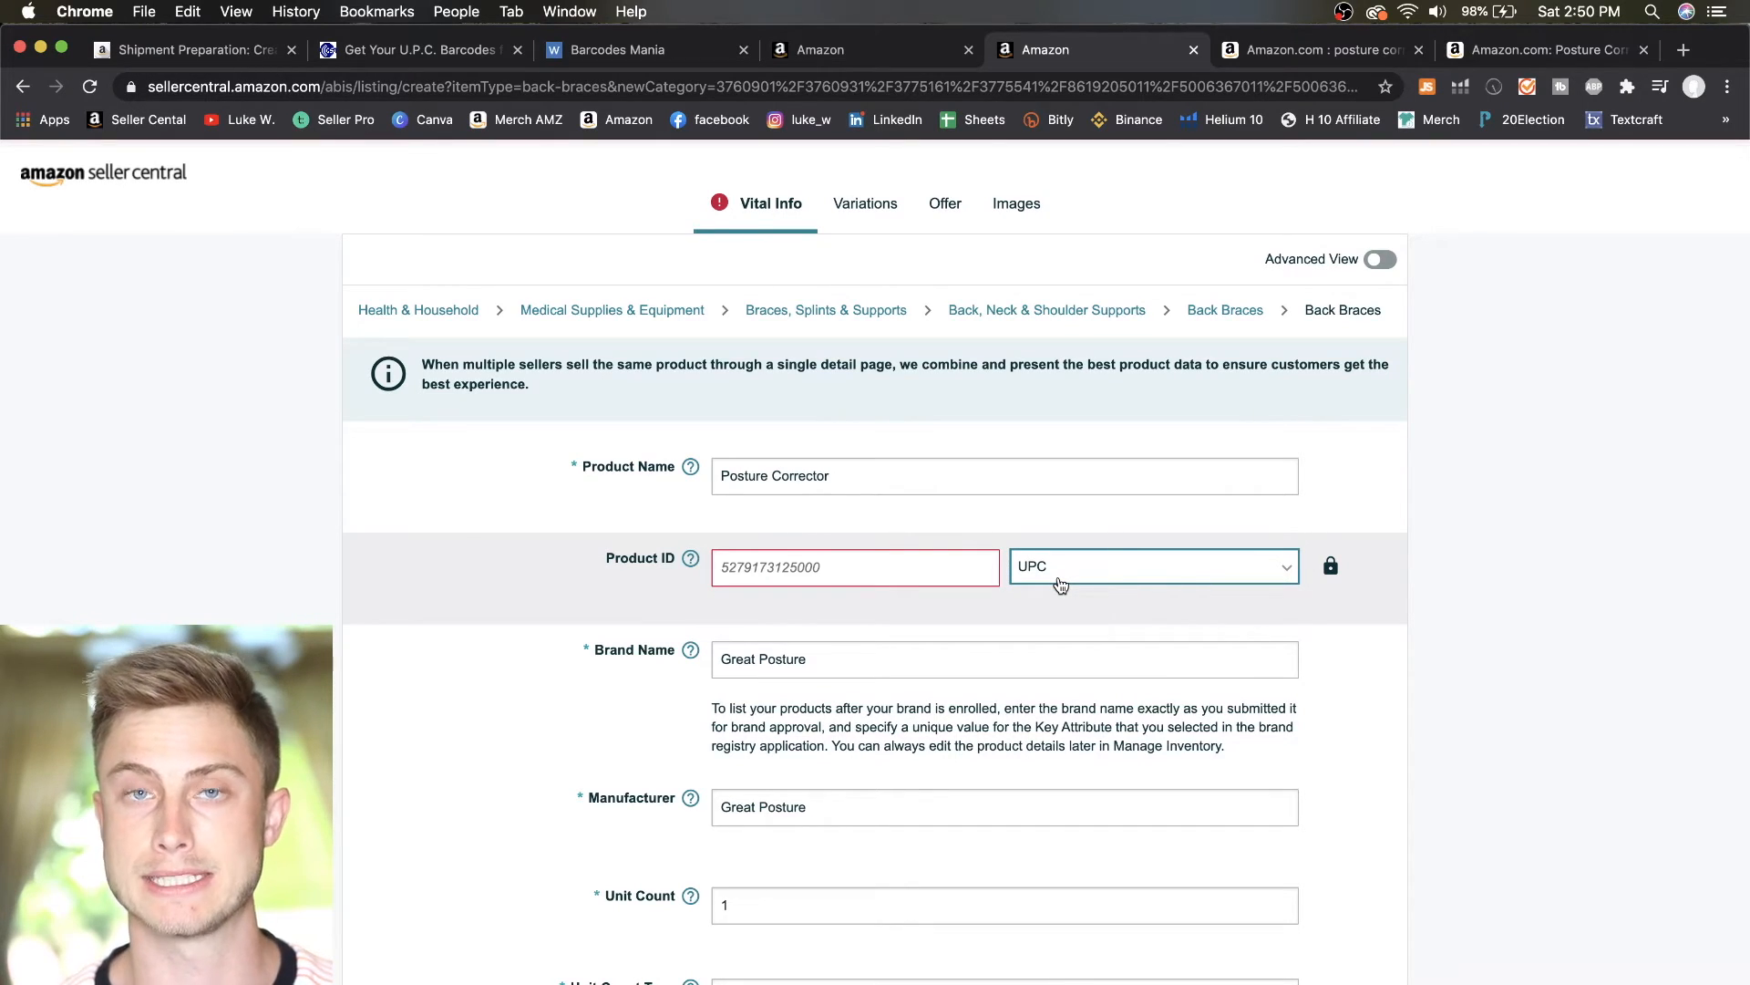
Switch to the GS1 US site and review the prefix pricing, including the initial and renewal fees for 1–10 items
left_click(424, 50)
scroll(537, 492, "up", 10)
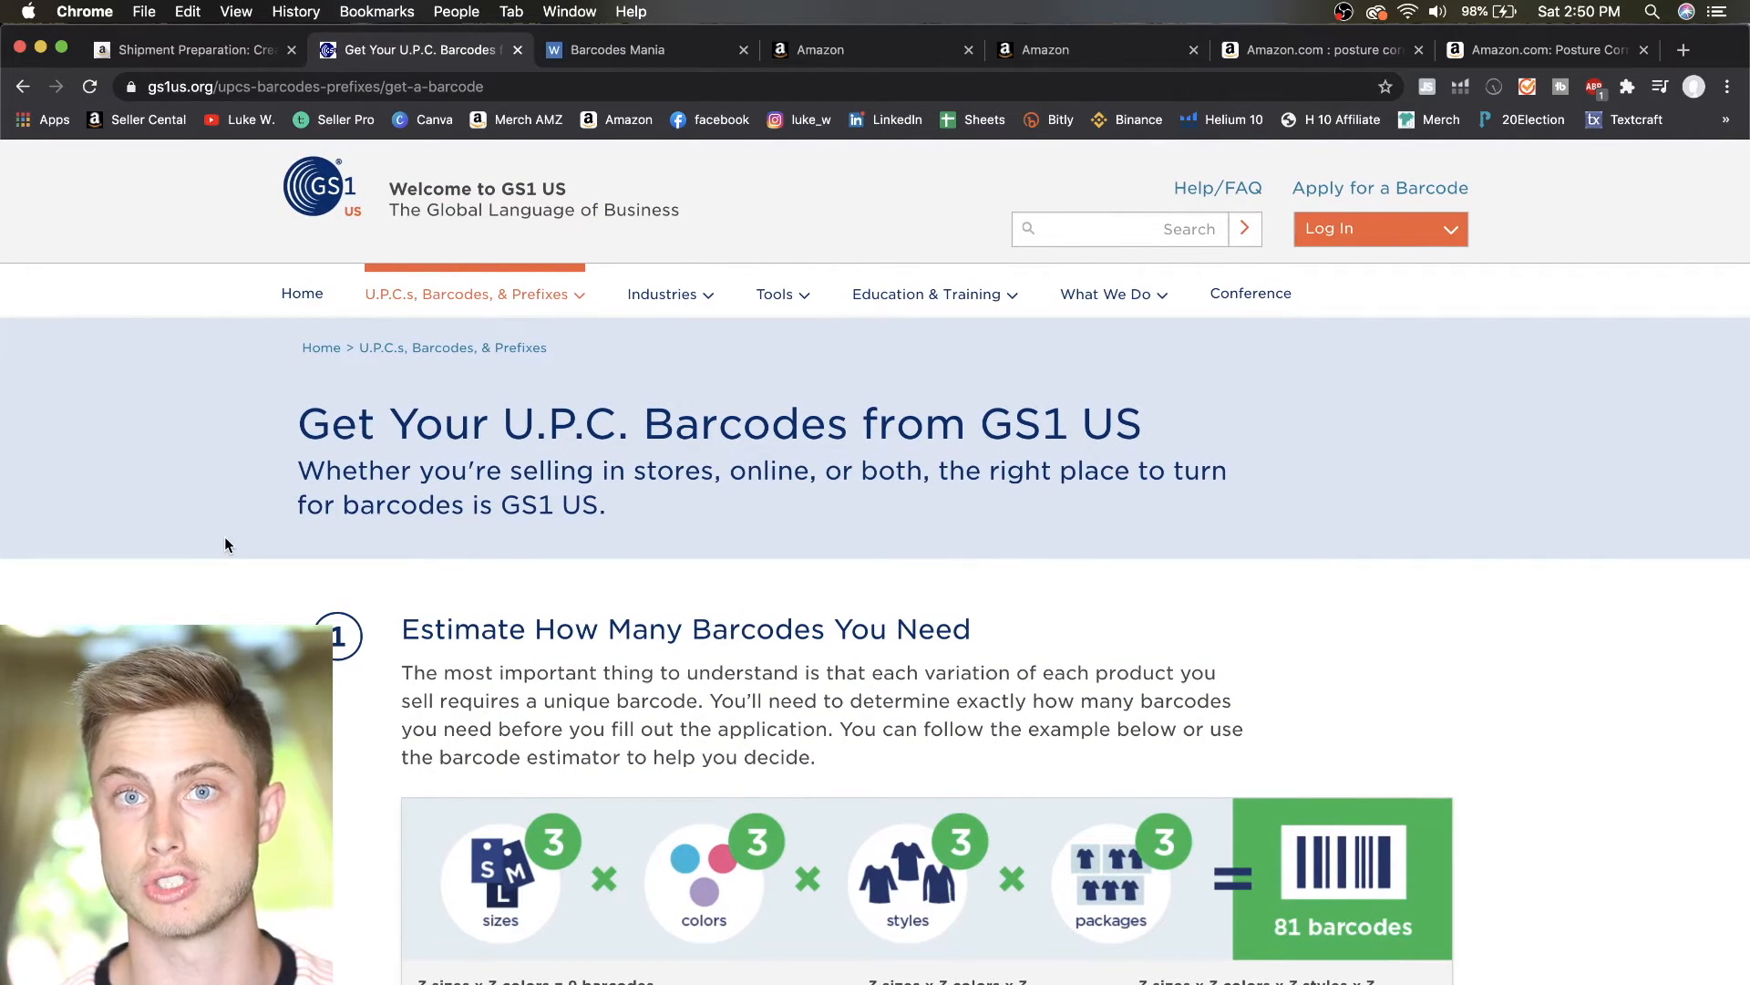
scroll(225, 539, "down", 7)
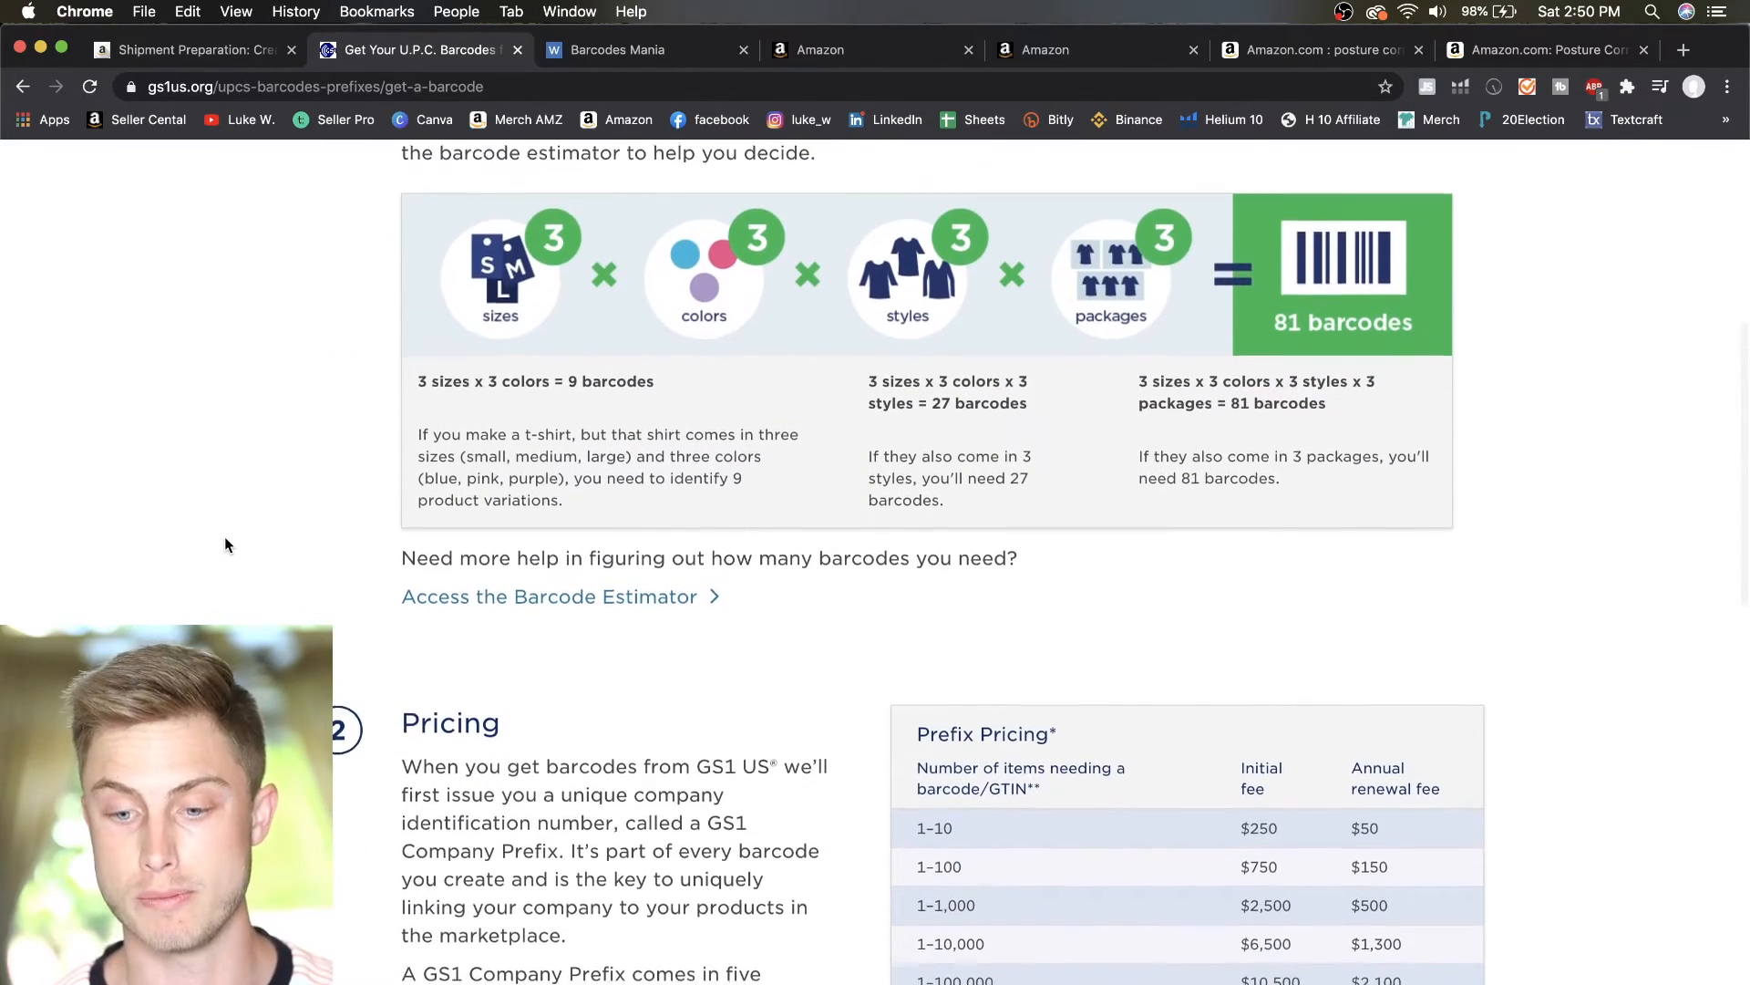
scroll(224, 536, "down", 2)
left_click_drag(1281, 647, 1238, 645)
left_click_drag(1345, 649, 1392, 656)
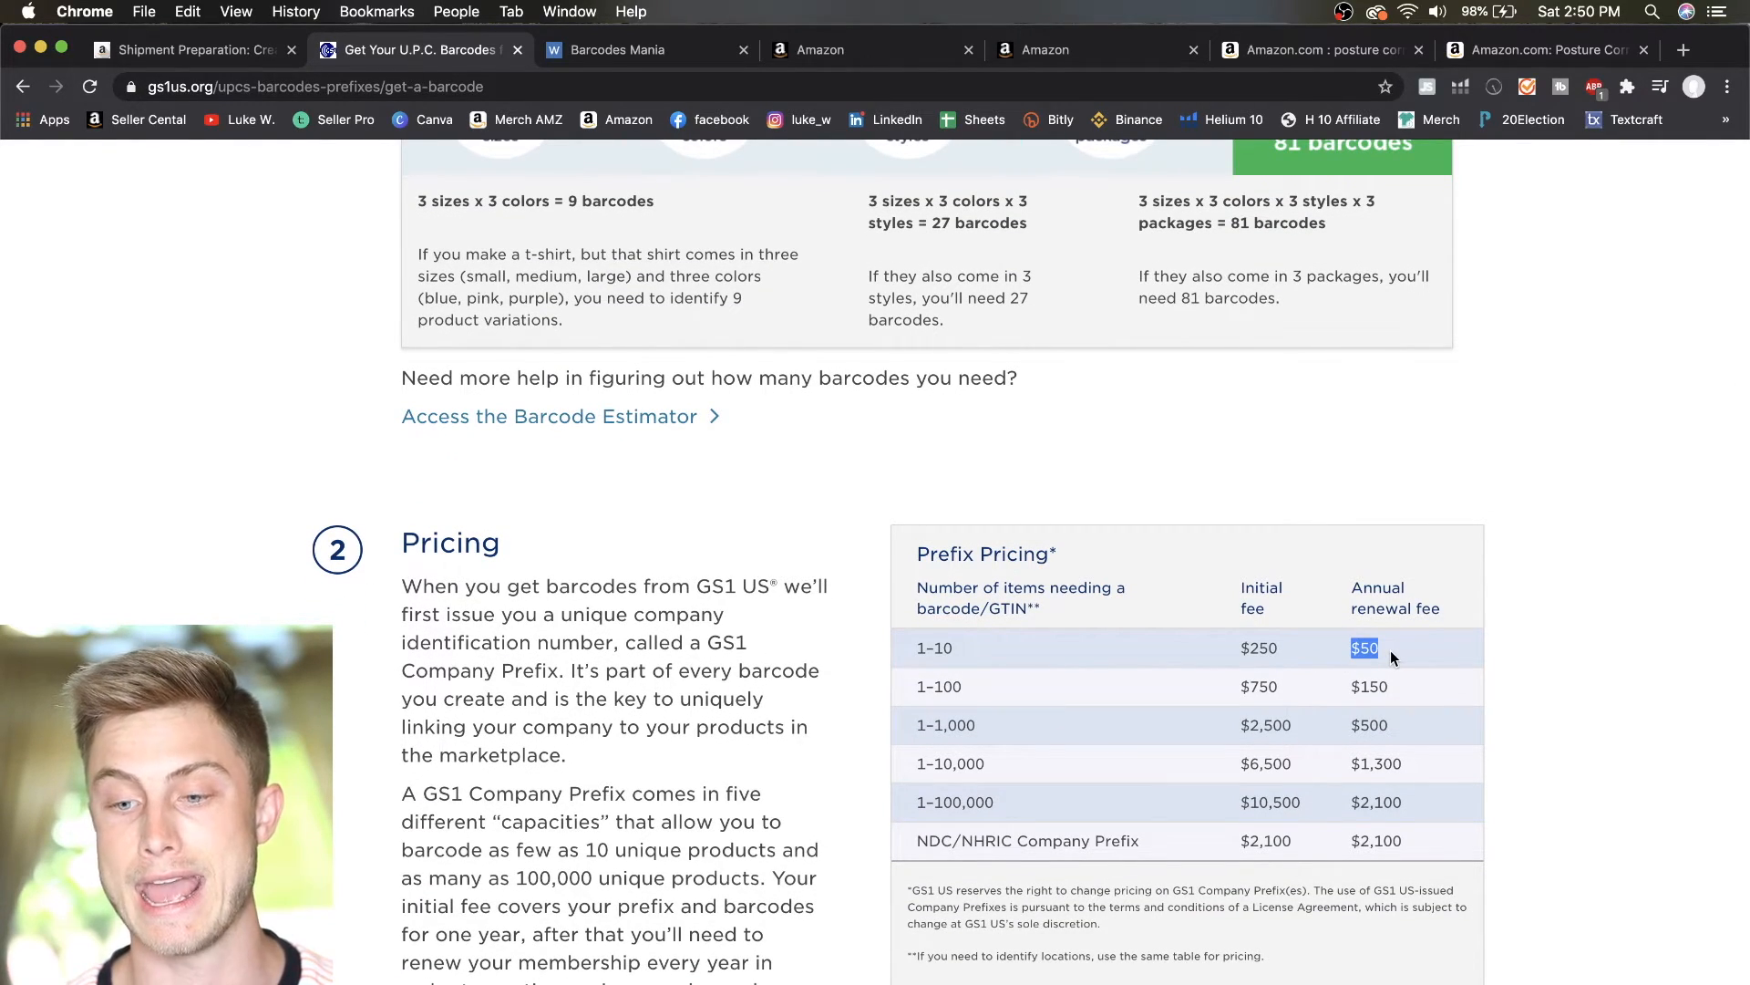
left_click(1190, 655)
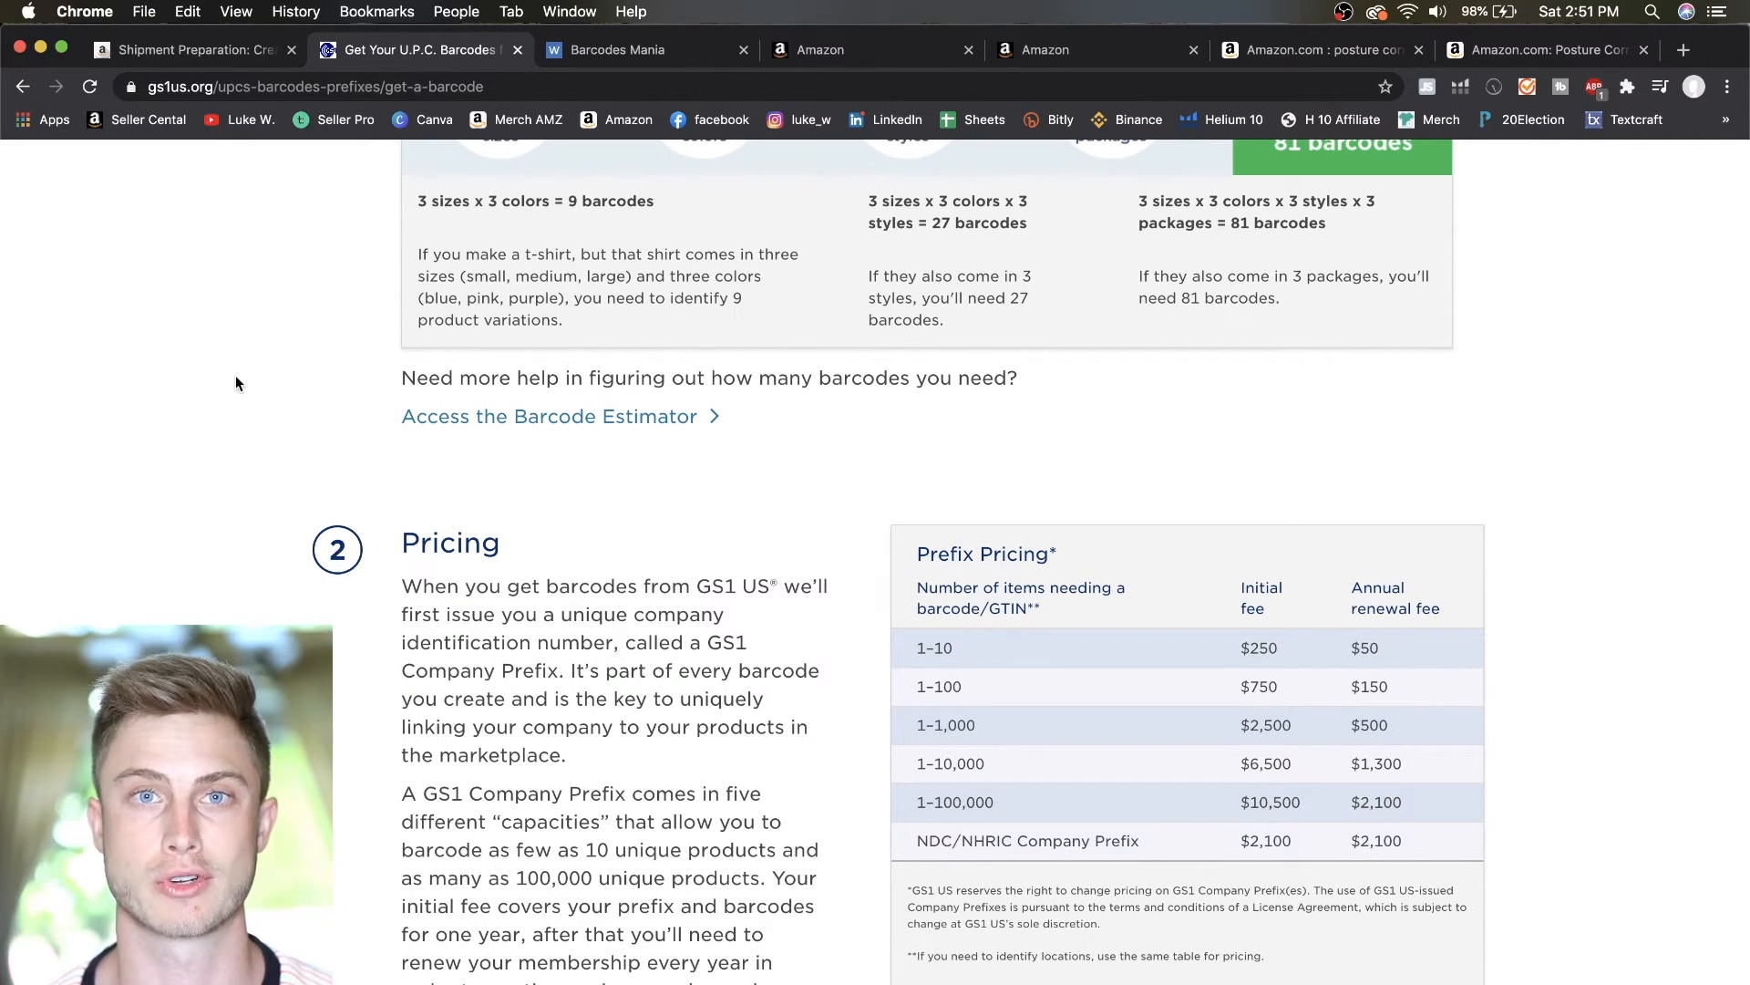
scroll(1187, 647, "down", 3)
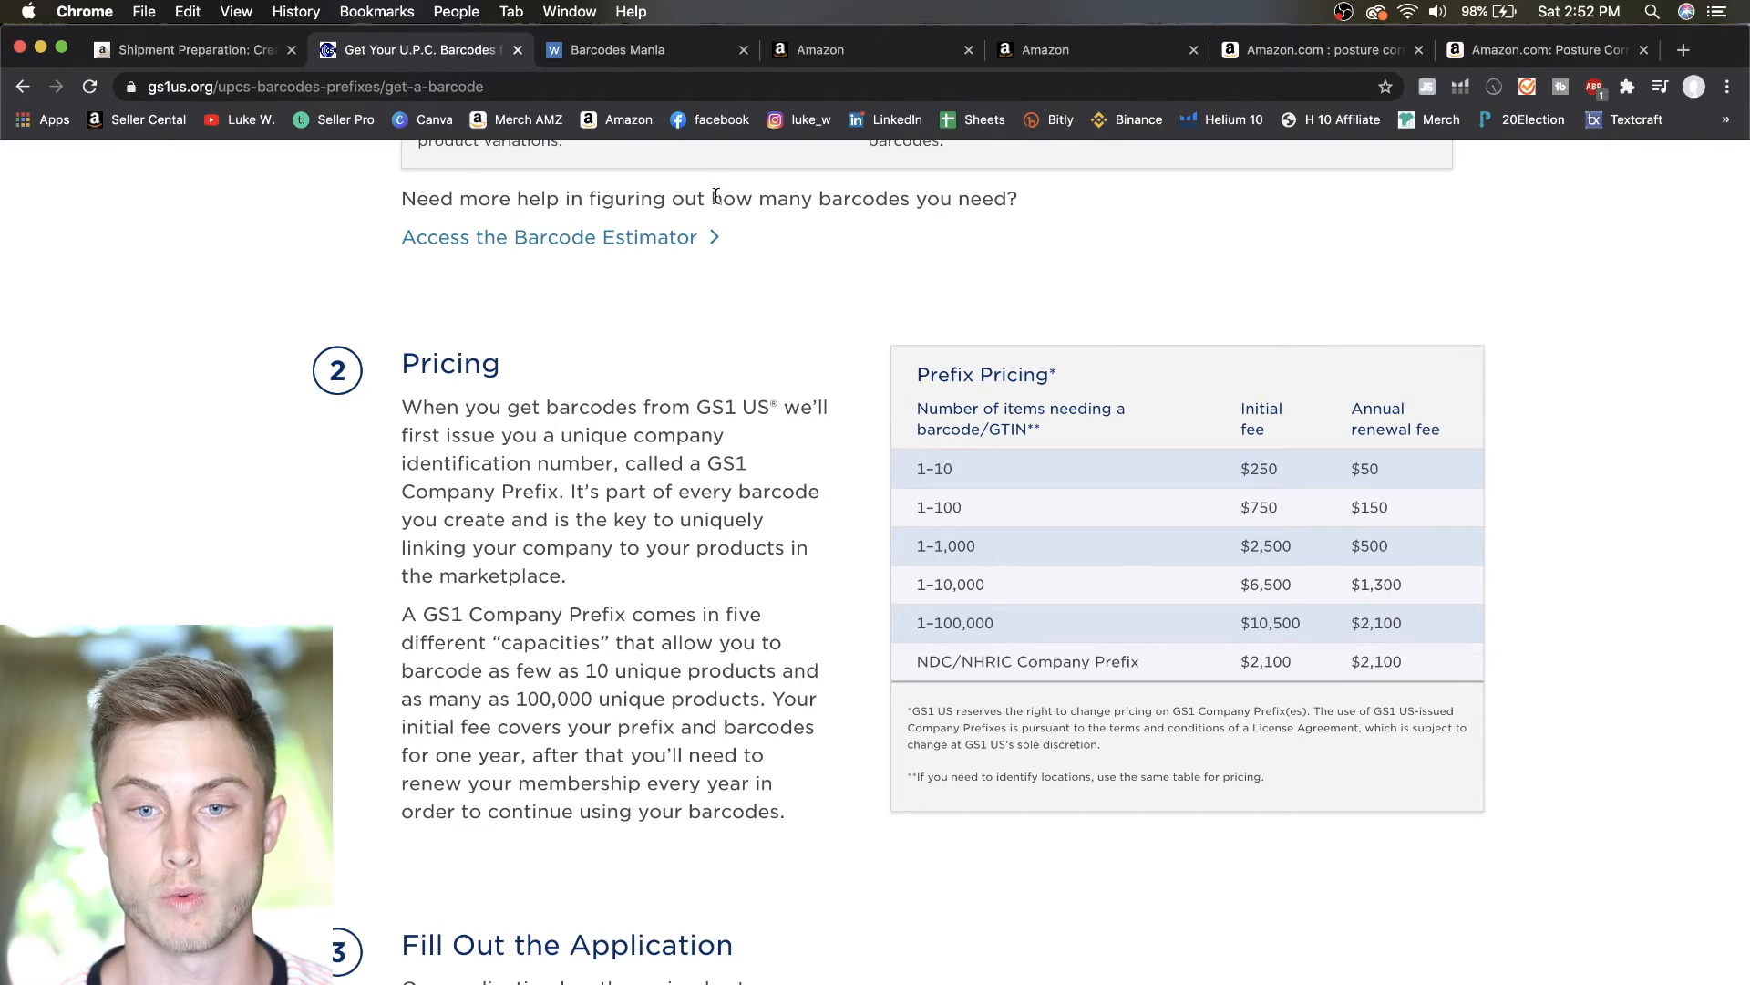
Switch to the Barcodes Mania site and examine the barcode package prices, especially the single-barcode price
left_click(660, 52)
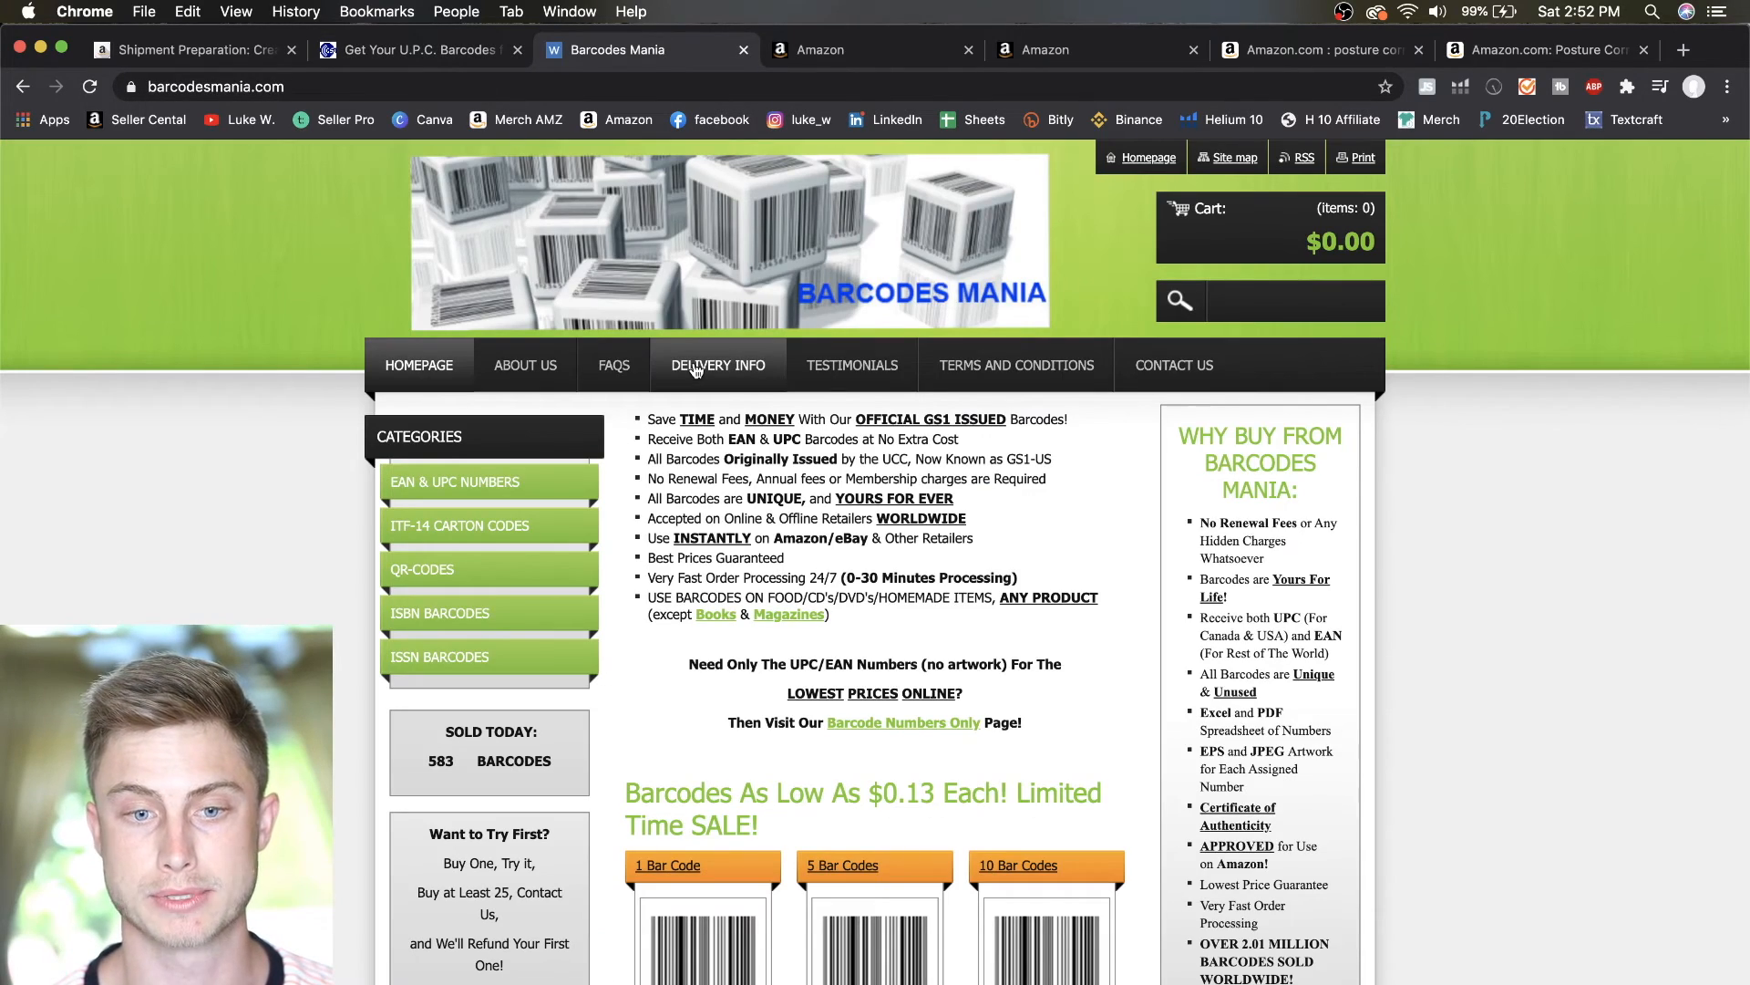
scroll(874, 429, "down", 1)
scroll(873, 428, "down", 5)
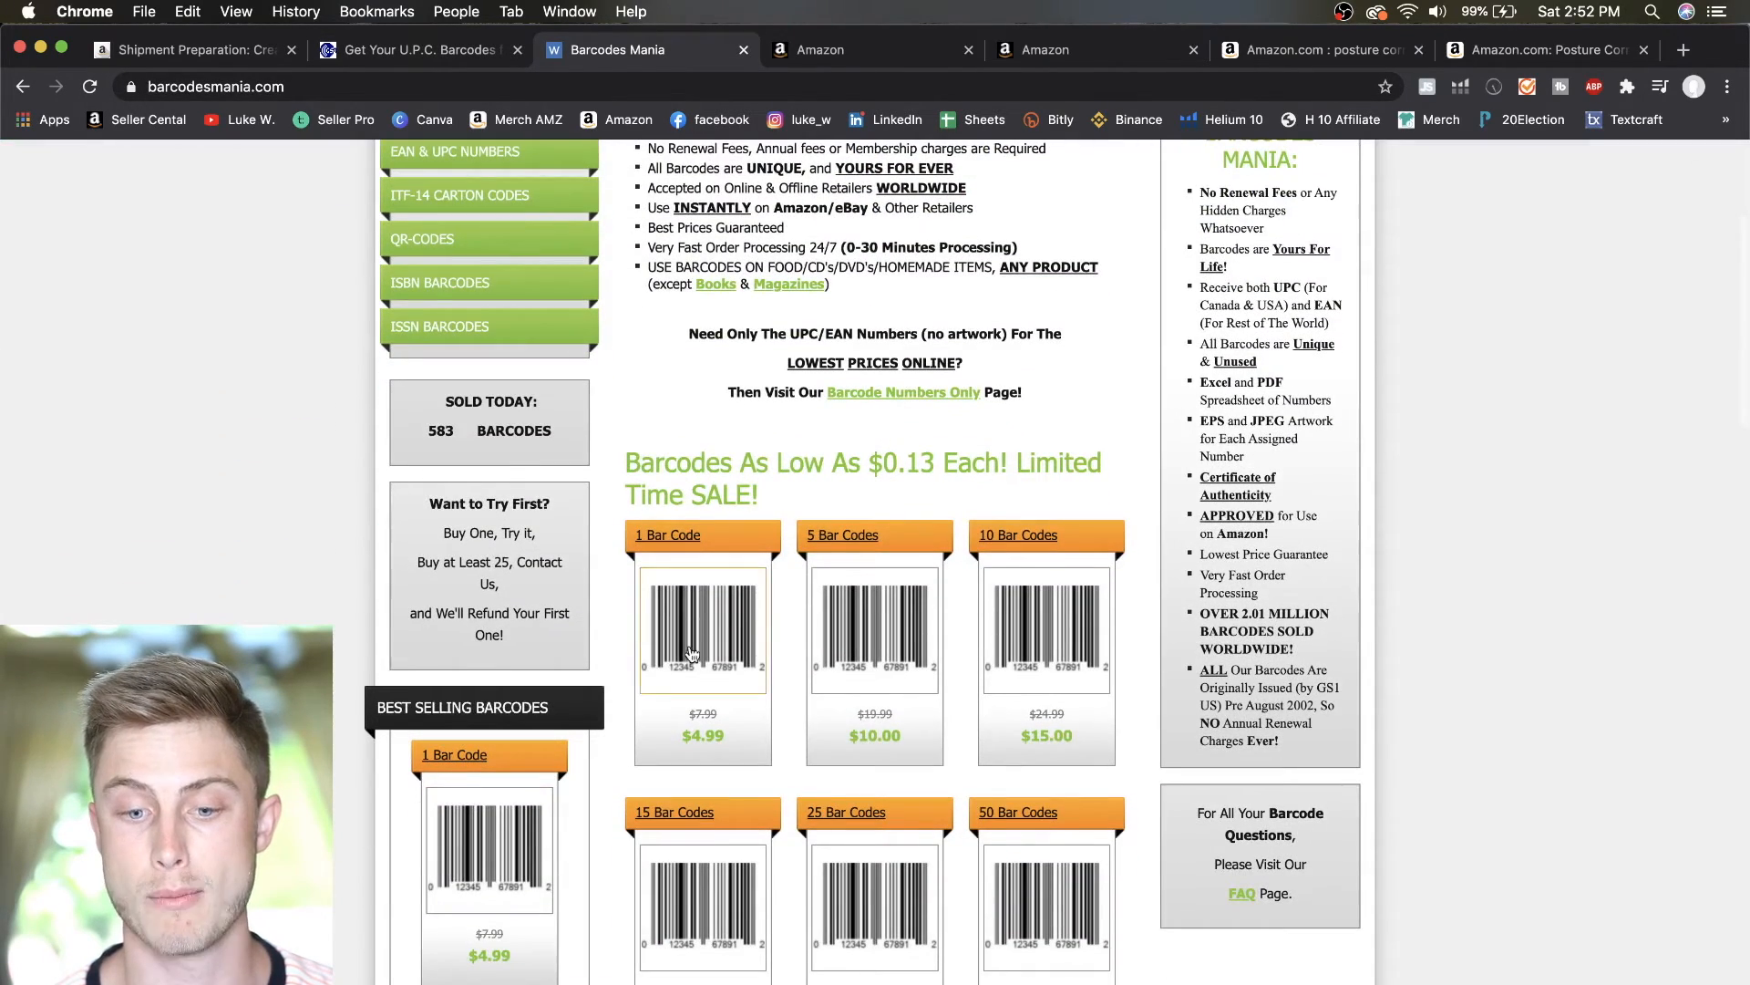
left_click_drag(680, 735, 737, 732)
left_click(784, 731)
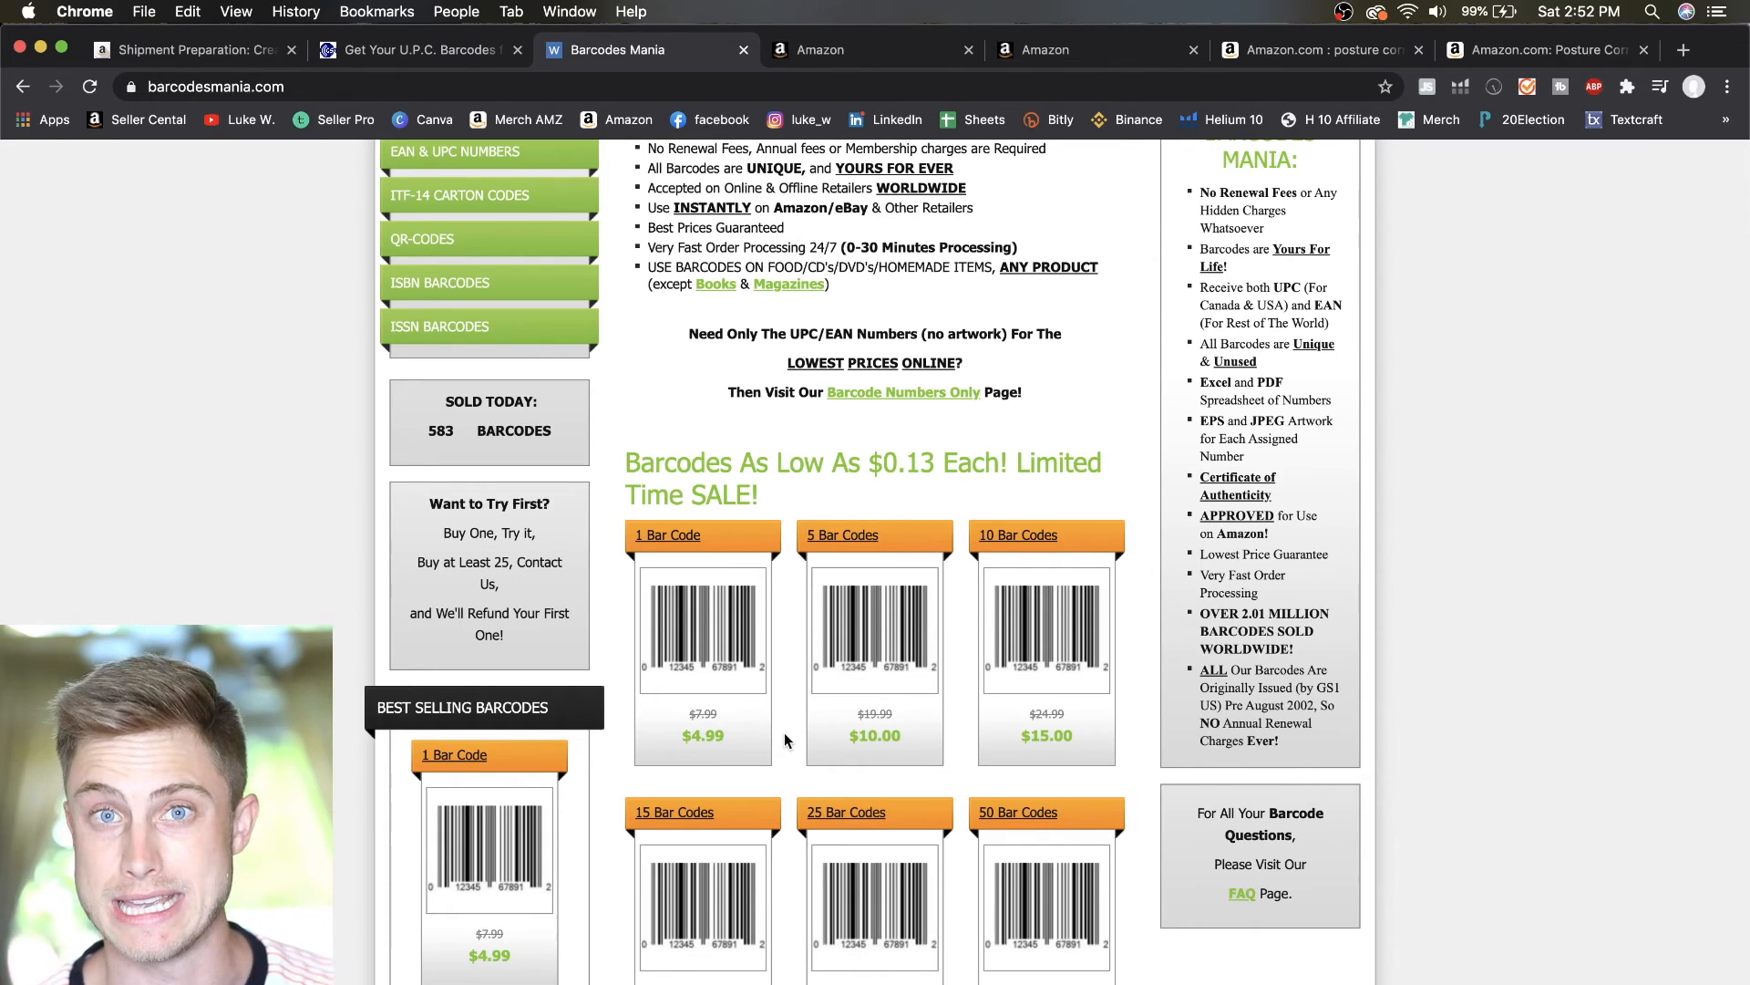
scroll(784, 731, "up", 5)
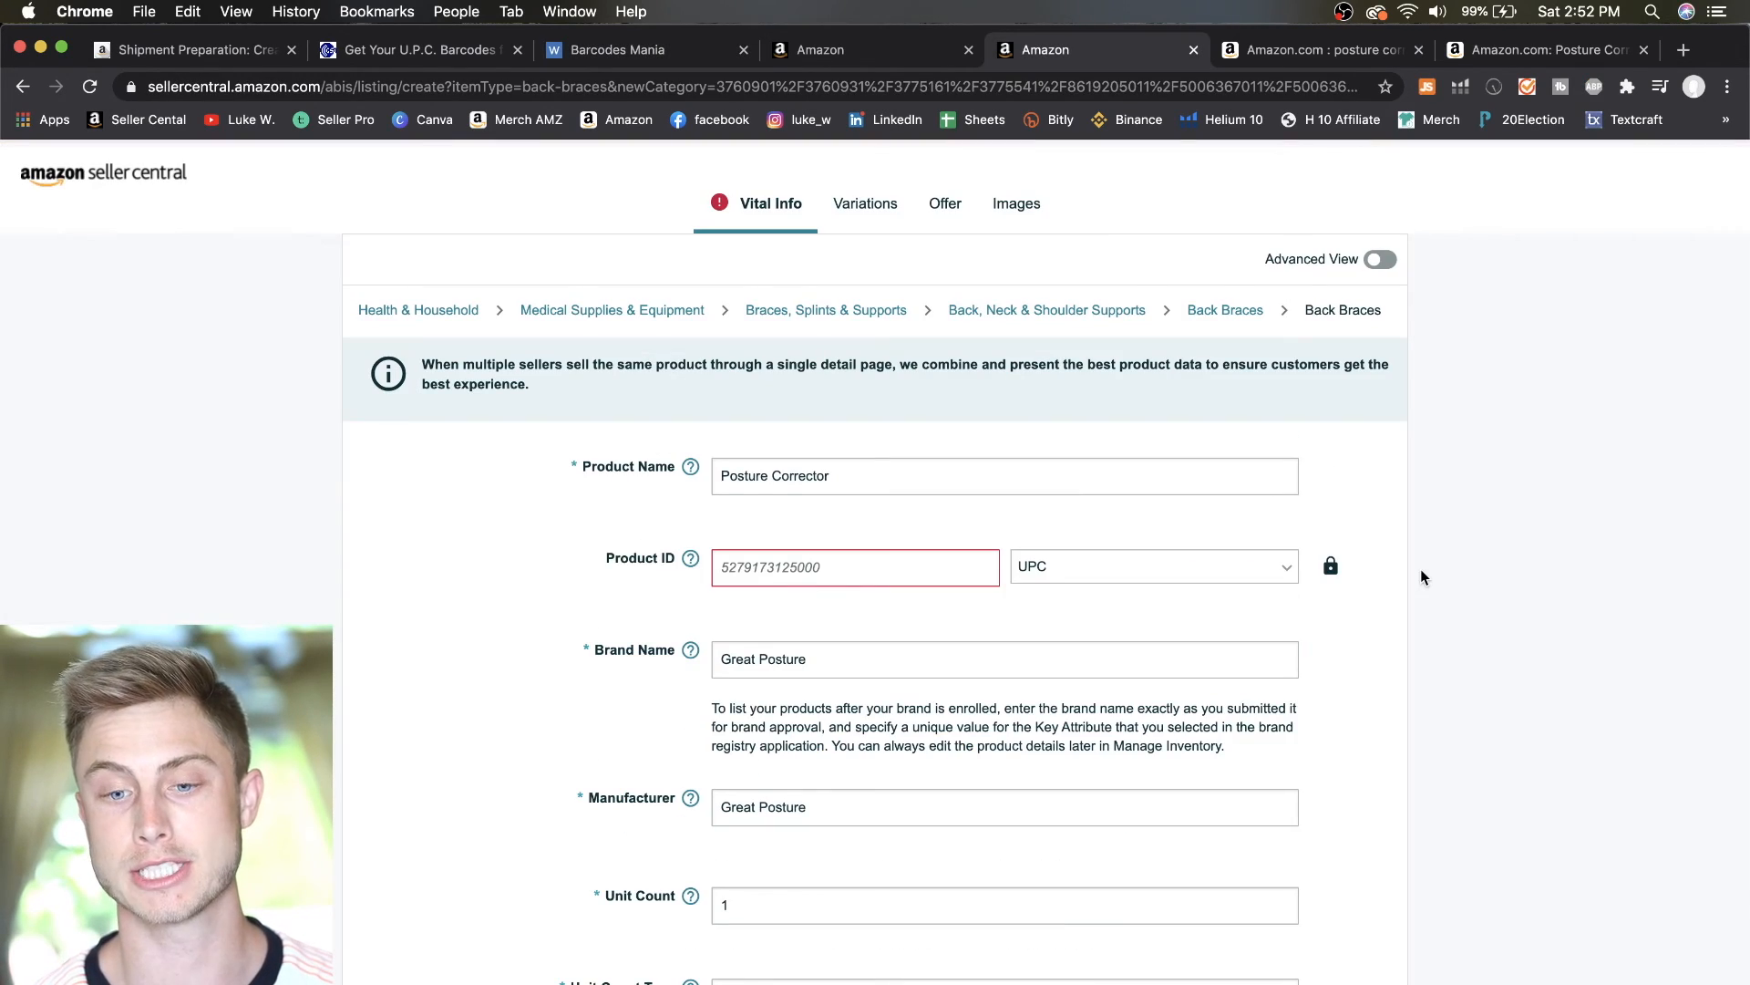
Return to the Seller Central listing and set the product ID type to GTIN
left_click(1122, 577)
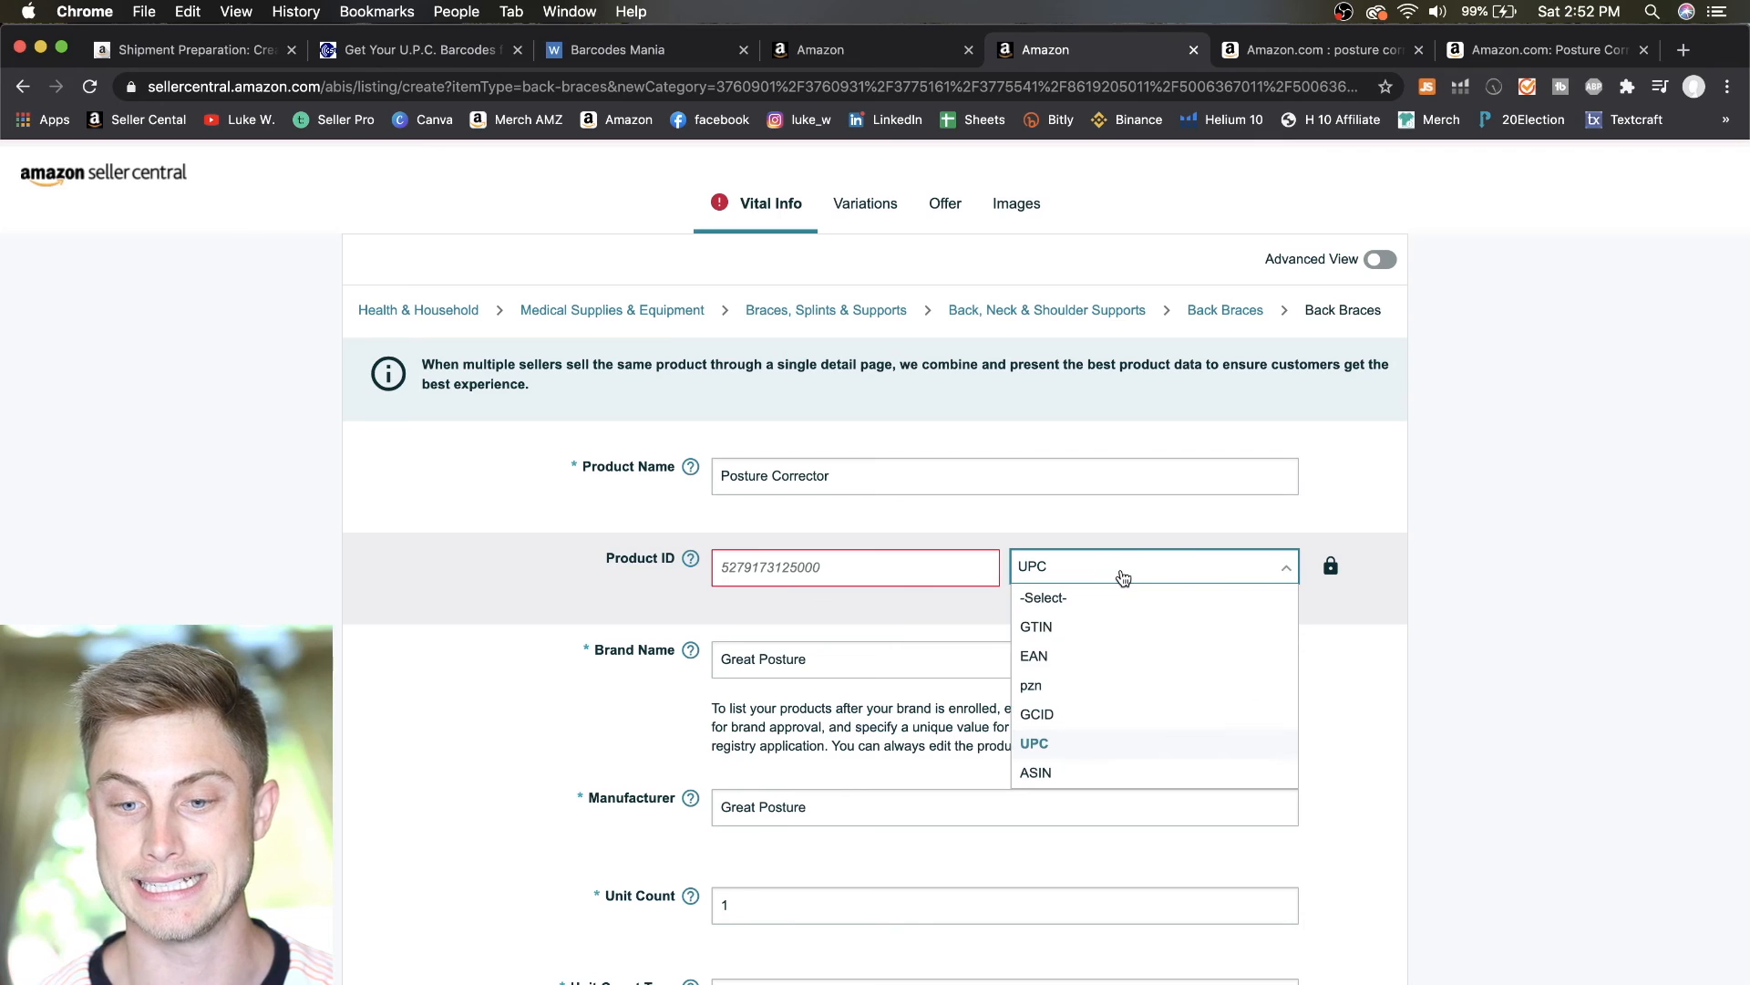
left_click(1116, 626)
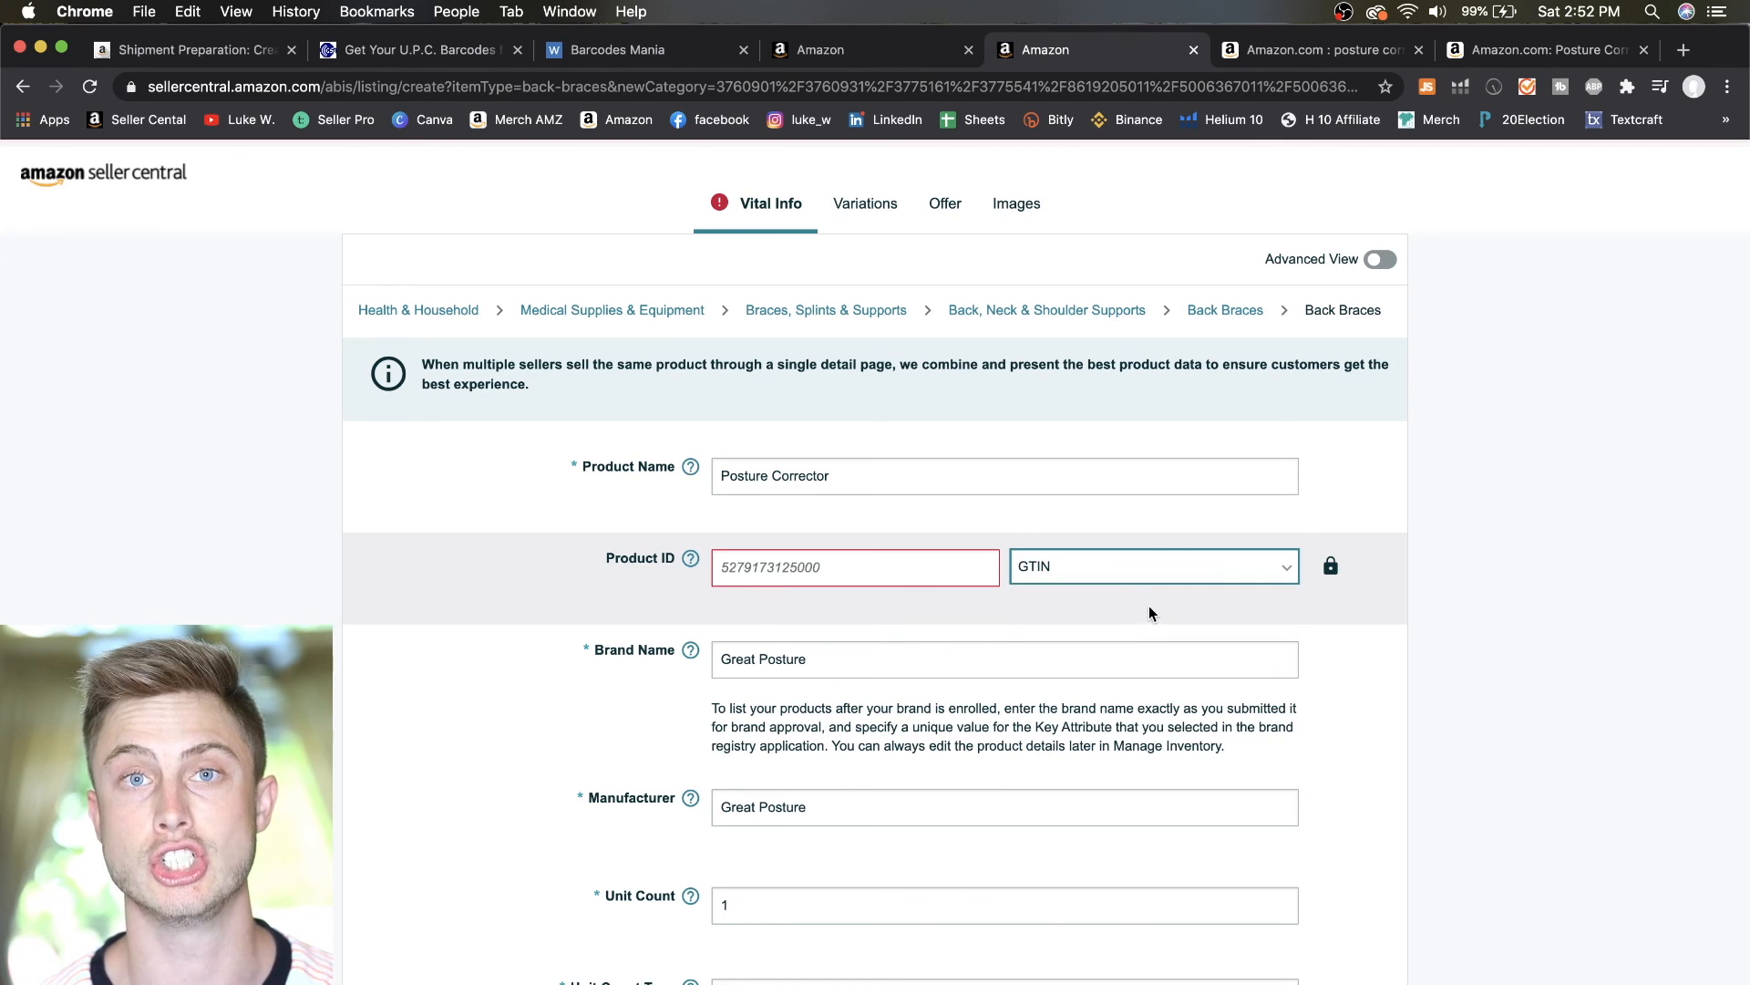